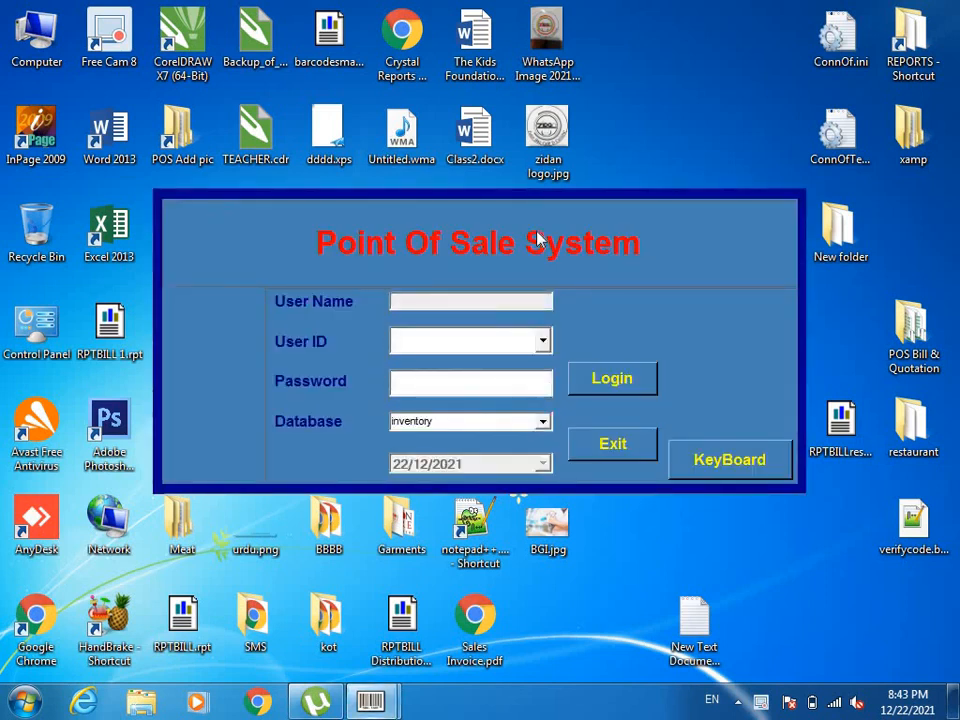
Log in to the Point Of Sale System with the admin user ID and password
{"action": "type", "text": "A"}
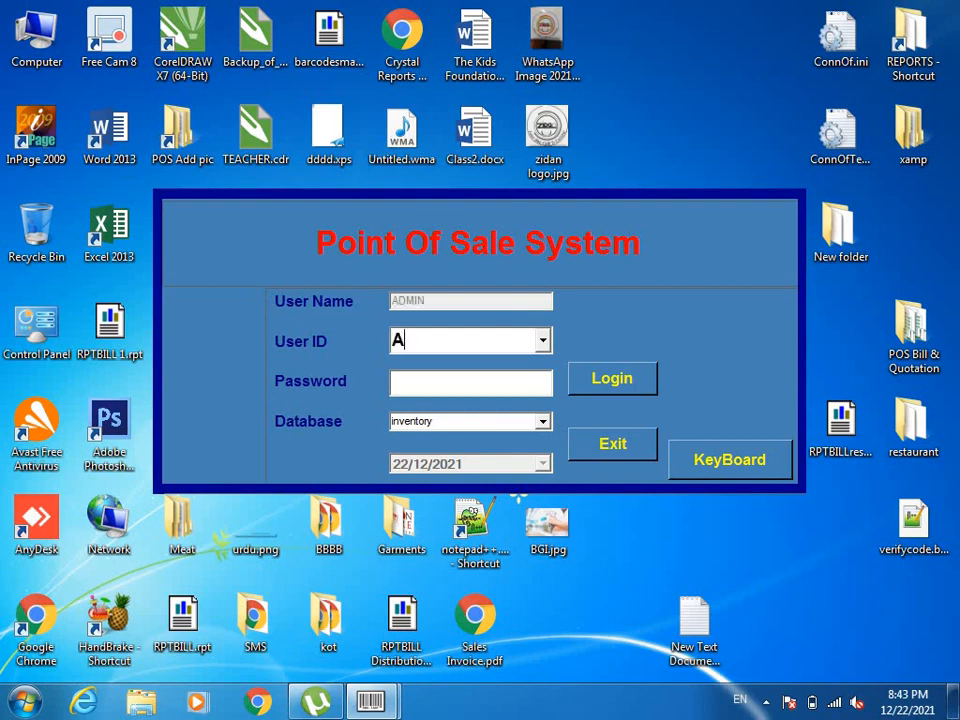
{"action": "key", "text": "Tab"}
{"action": "type", "text": "***"}
{"action": "key", "text": "Tab"}
{"action": "key", "text": "Return"}
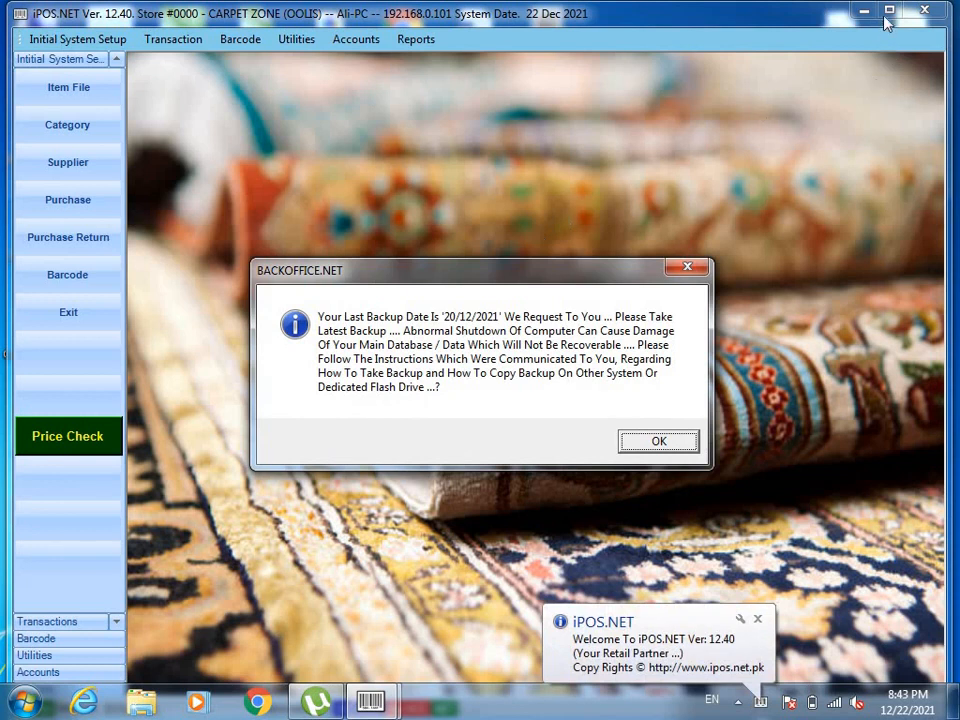
Dismiss the backup reminder, maximize the main window, and look through the Reports menu
{"action": "left_click", "coordinate": [689, 268]}
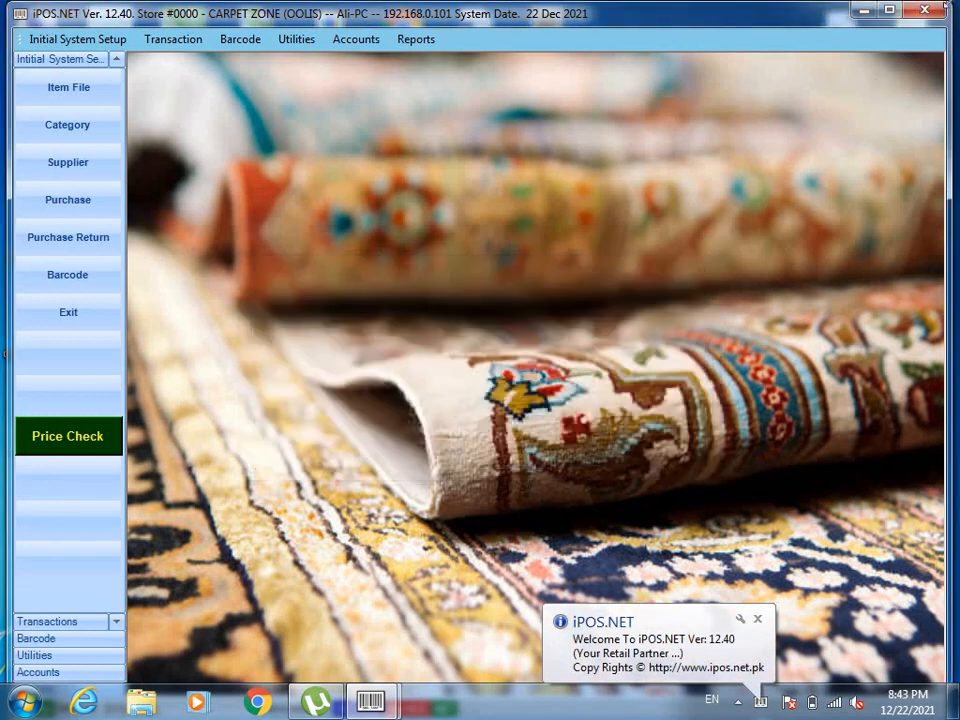
{"action": "left_click", "coordinate": [889, 14]}
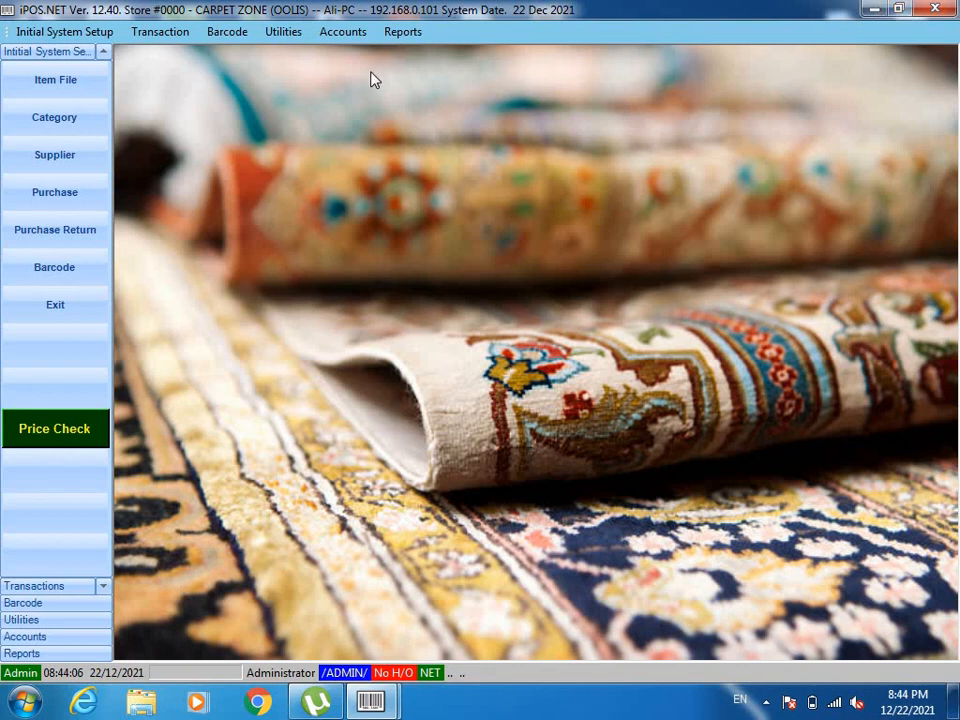
{"action": "left_click", "coordinate": [412, 34]}
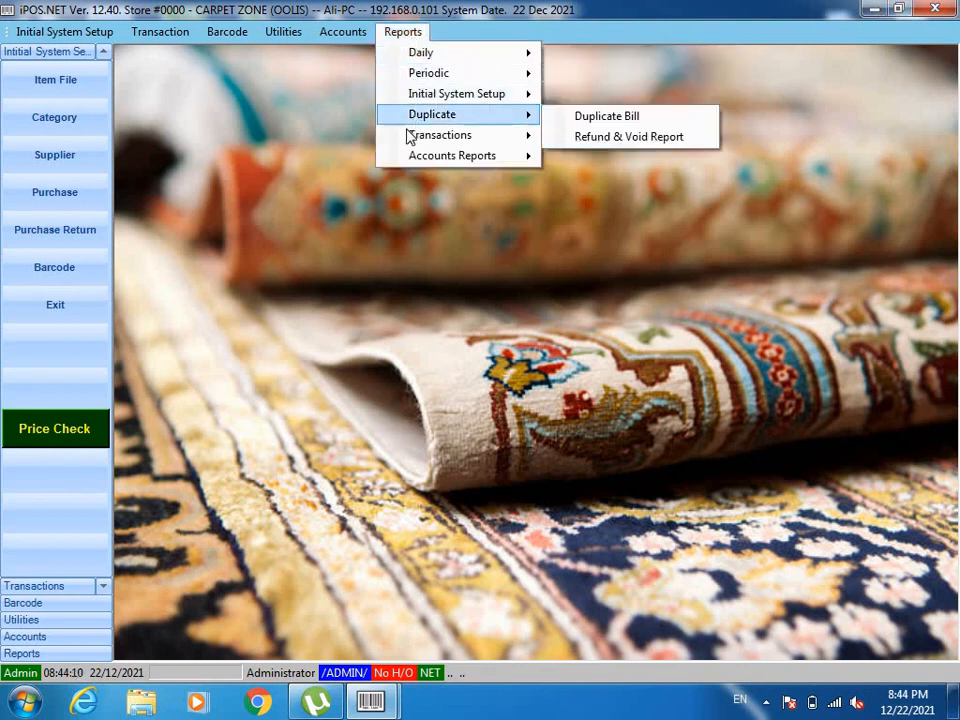
{"action": "left_click", "coordinate": [329, 19]}
Browse the Accounts and Utilities menus, including the initial setup options
{"action": "left_click", "coordinate": [332, 29]}
{"action": "left_click", "coordinate": [332, 29]}
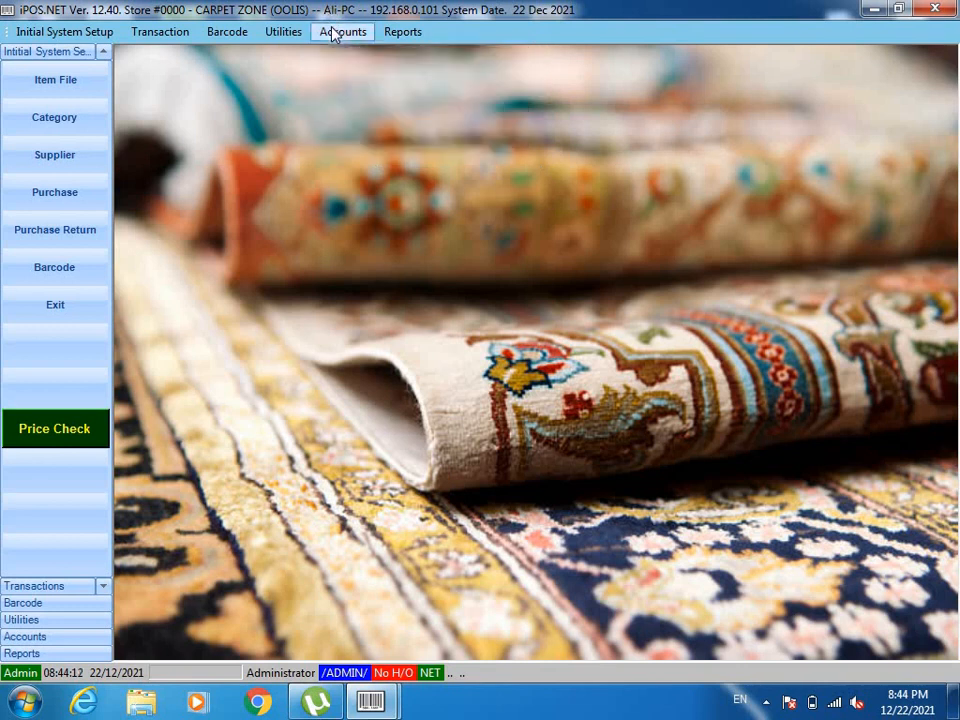
{"action": "left_click", "coordinate": [285, 33]}
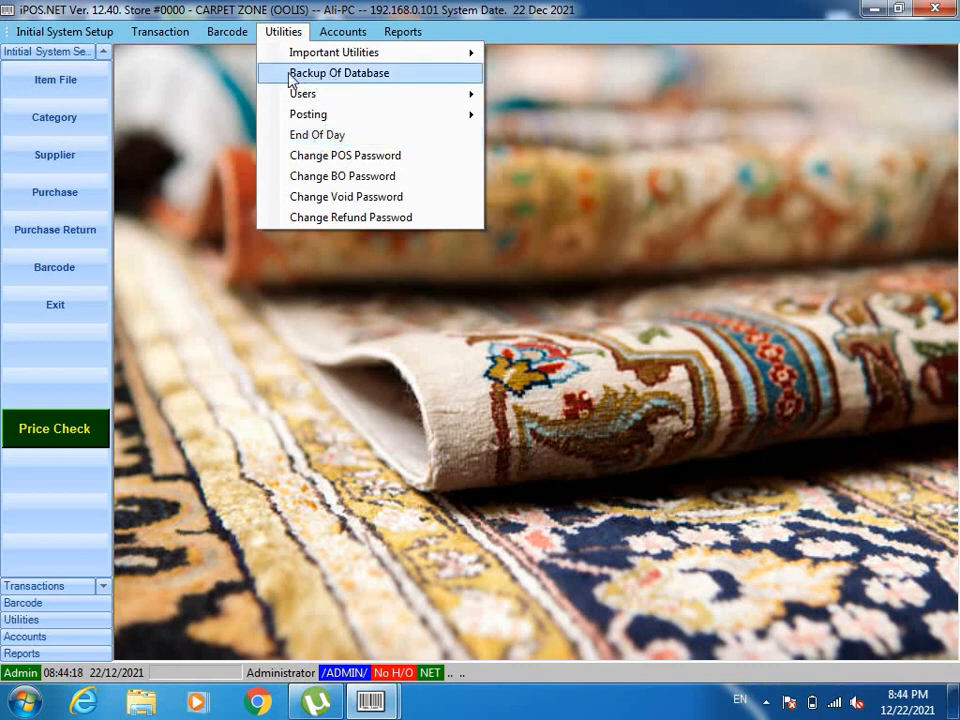
{"action": "mouse_move", "coordinate": [217, 37]}
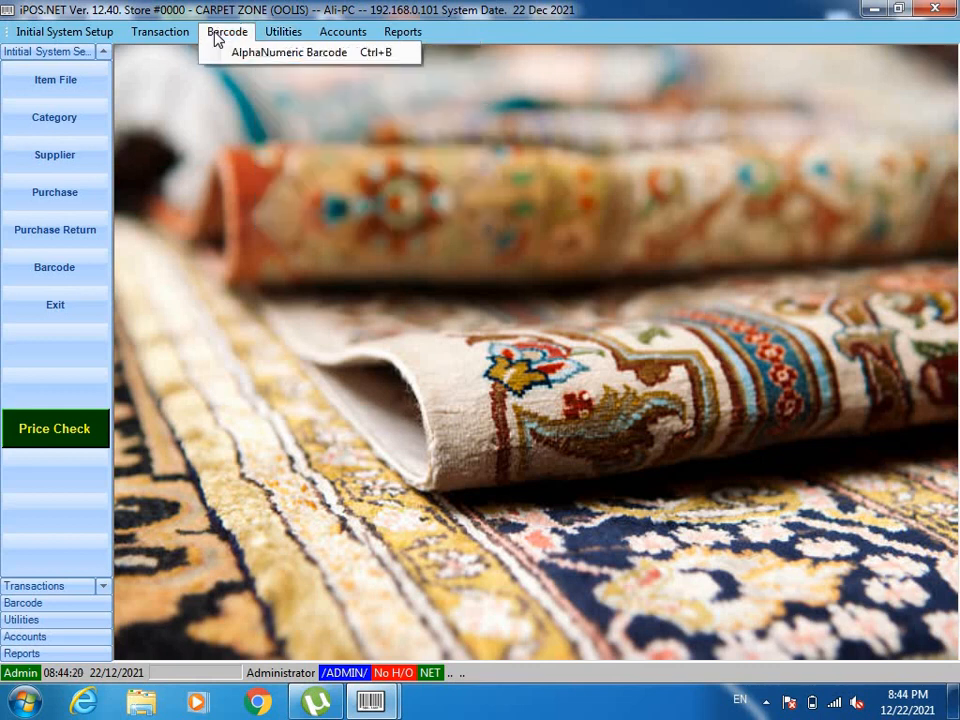
{"action": "mouse_move", "coordinate": [141, 41]}
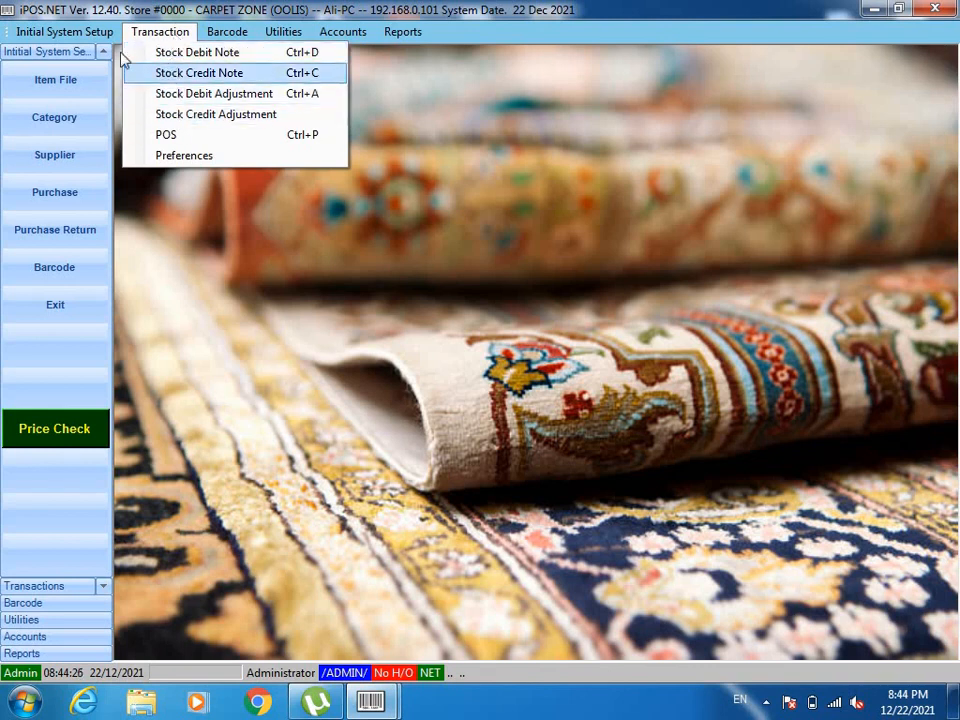
{"action": "mouse_move", "coordinate": [101, 32]}
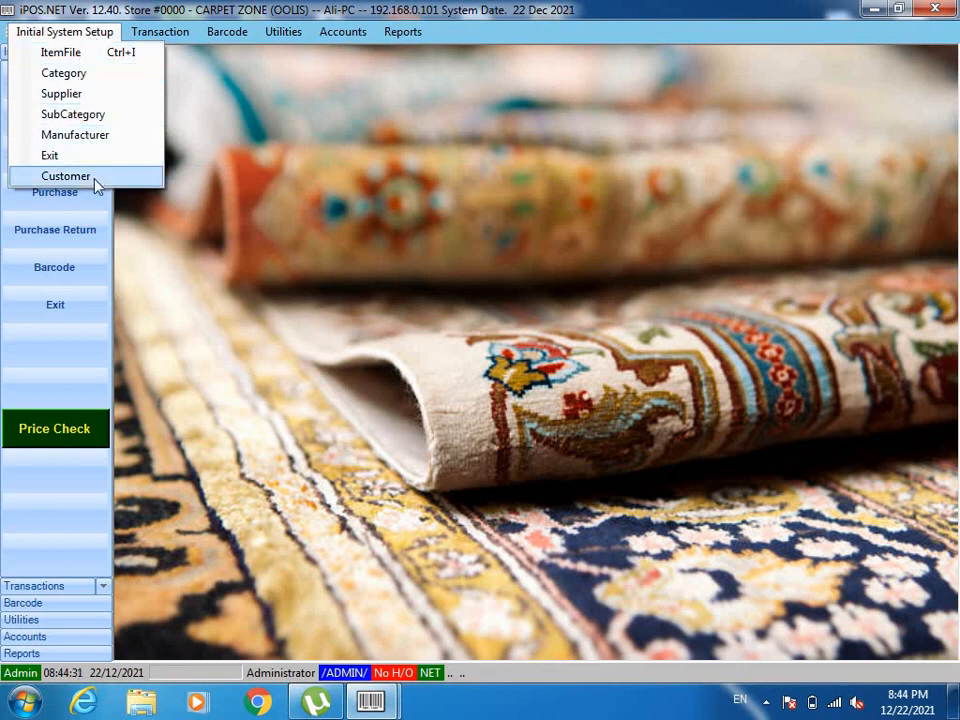
{"action": "left_click", "coordinate": [47, 377]}
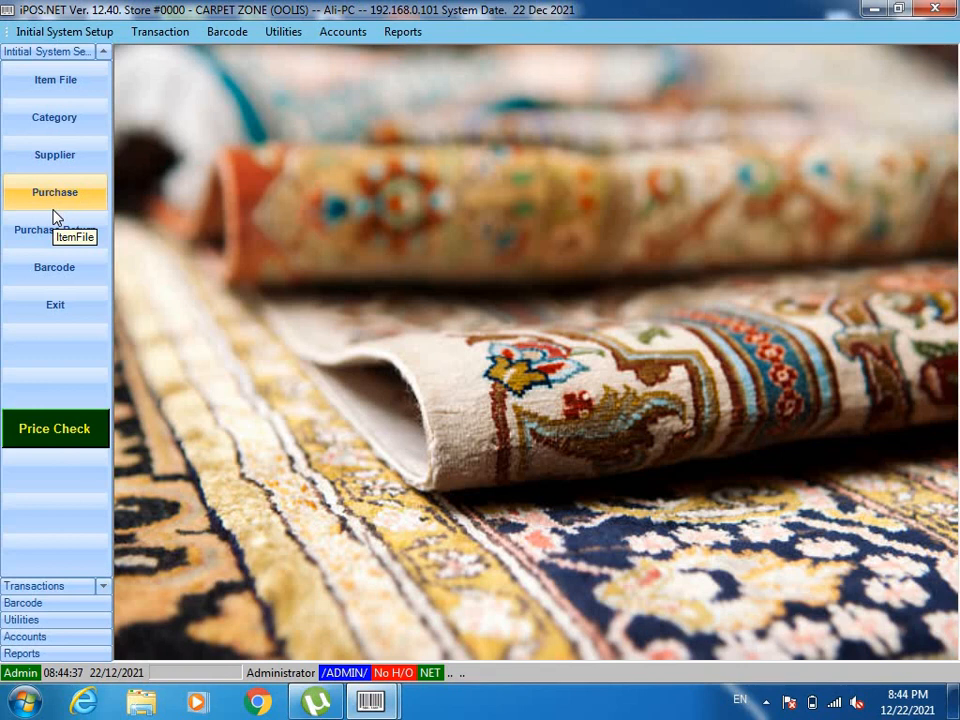
{"action": "left_click", "coordinate": [78, 125]}
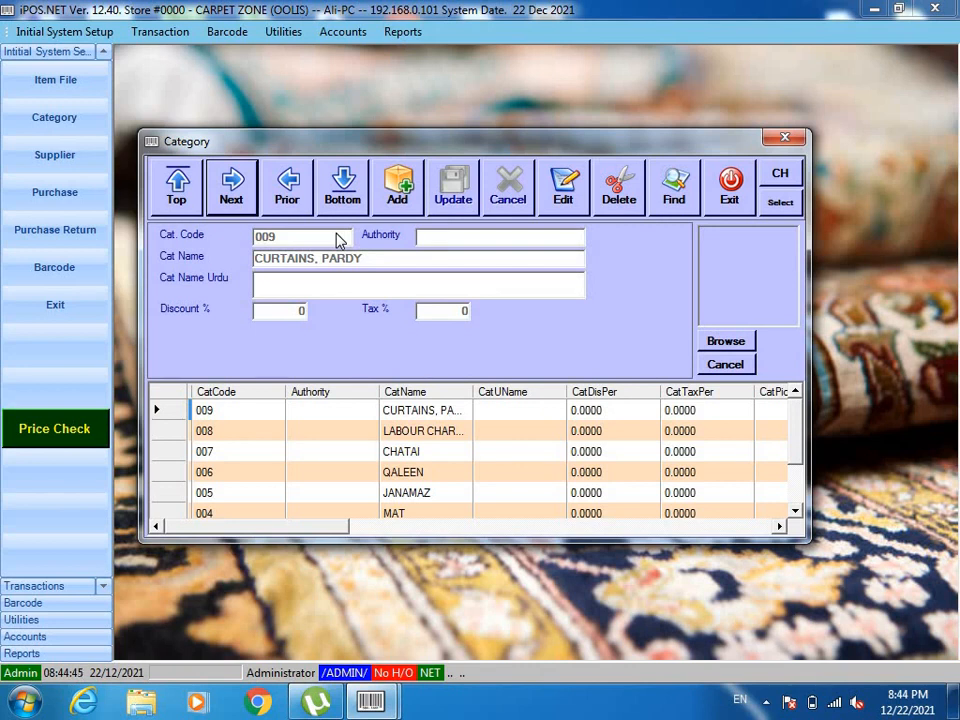
{"action": "left_click", "coordinate": [800, 487]}
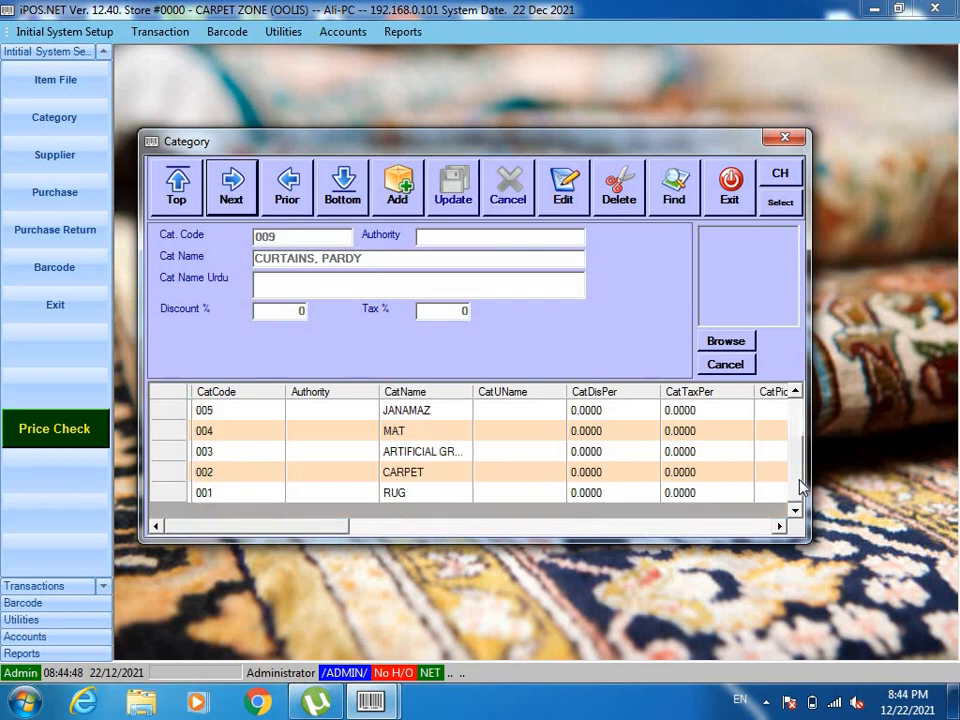
{"action": "left_click", "coordinate": [408, 495]}
{"action": "left_click", "coordinate": [413, 474]}
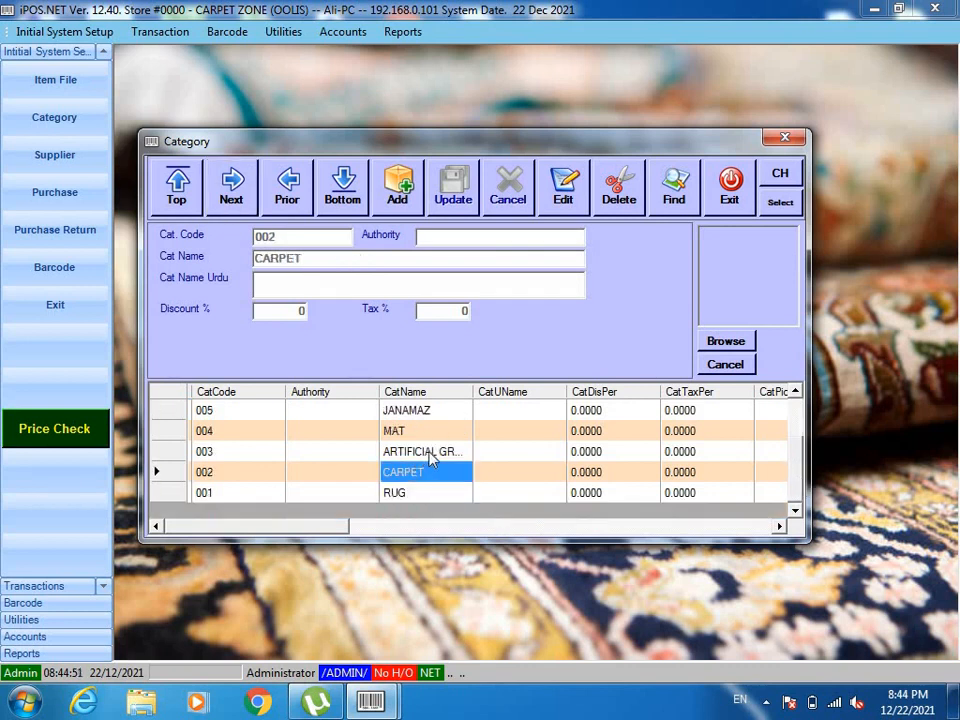
{"action": "left_click", "coordinate": [429, 452]}
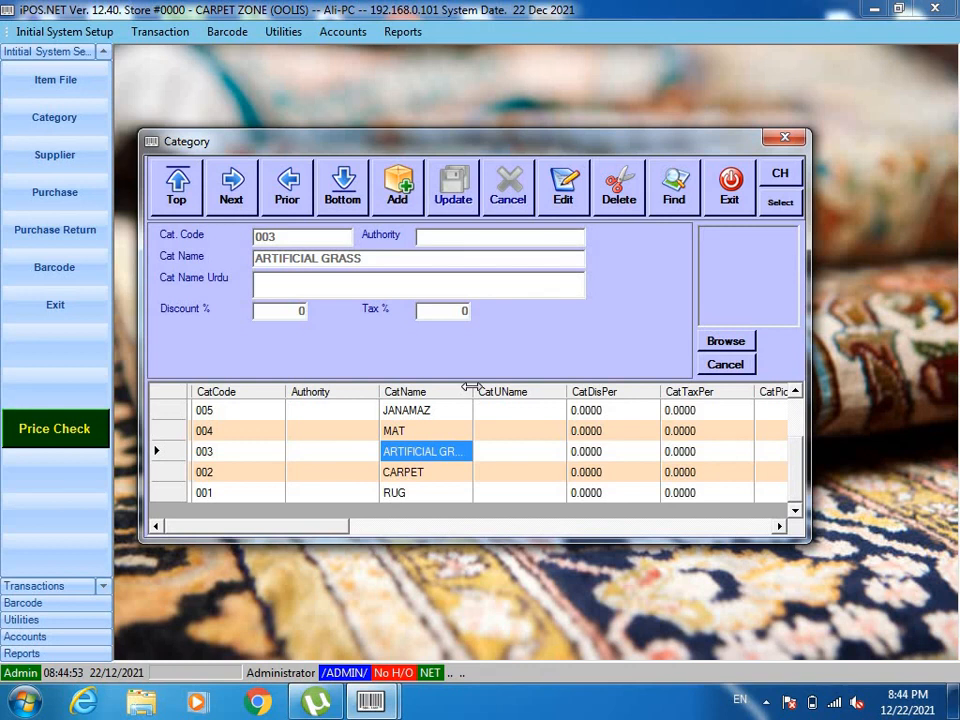
{"action": "left_click_drag", "start_coordinate": [472, 388], "coordinate": [546, 396]}
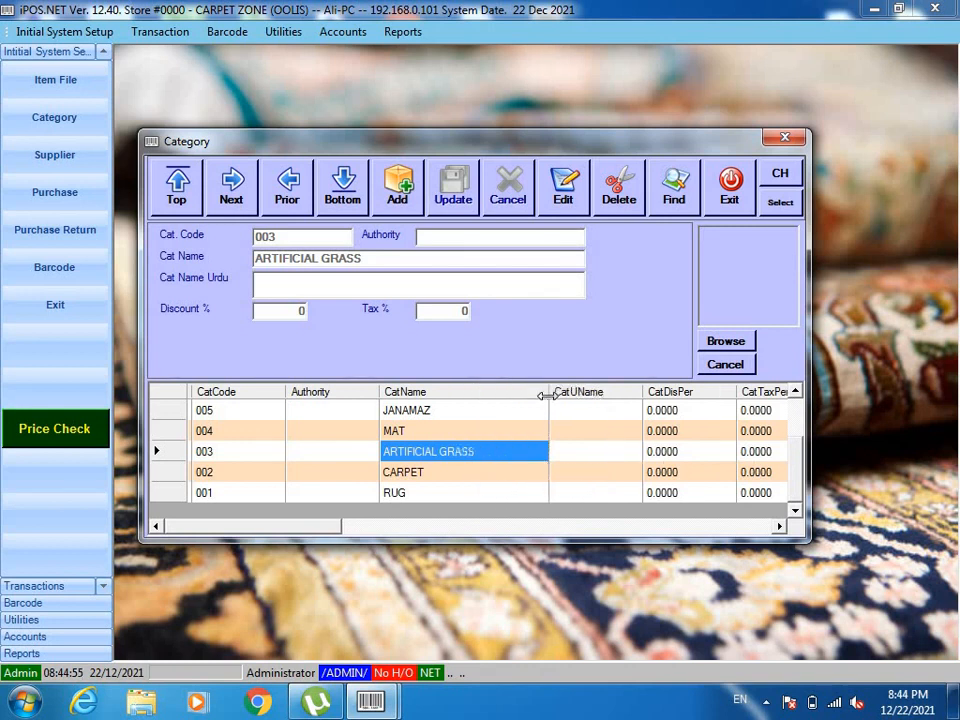
{"action": "left_click", "coordinate": [408, 433]}
{"action": "key", "text": "Up"}
{"action": "key", "text": "Up"}
{"action": "key", "text": "Up"}
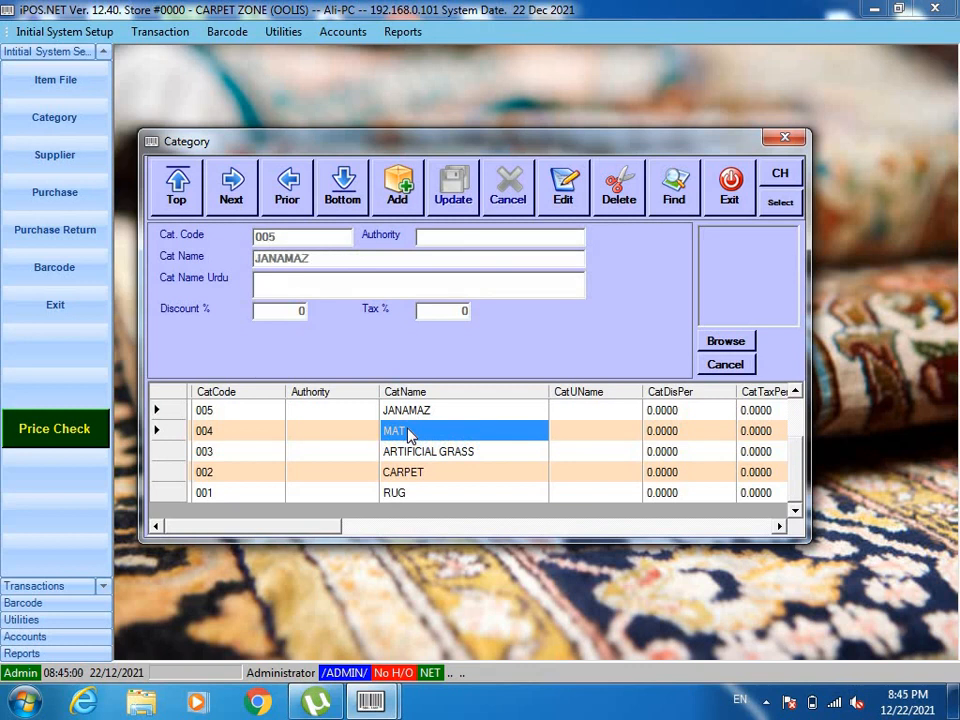
{"action": "key", "text": "Up"}
{"action": "key", "text": "Up"}
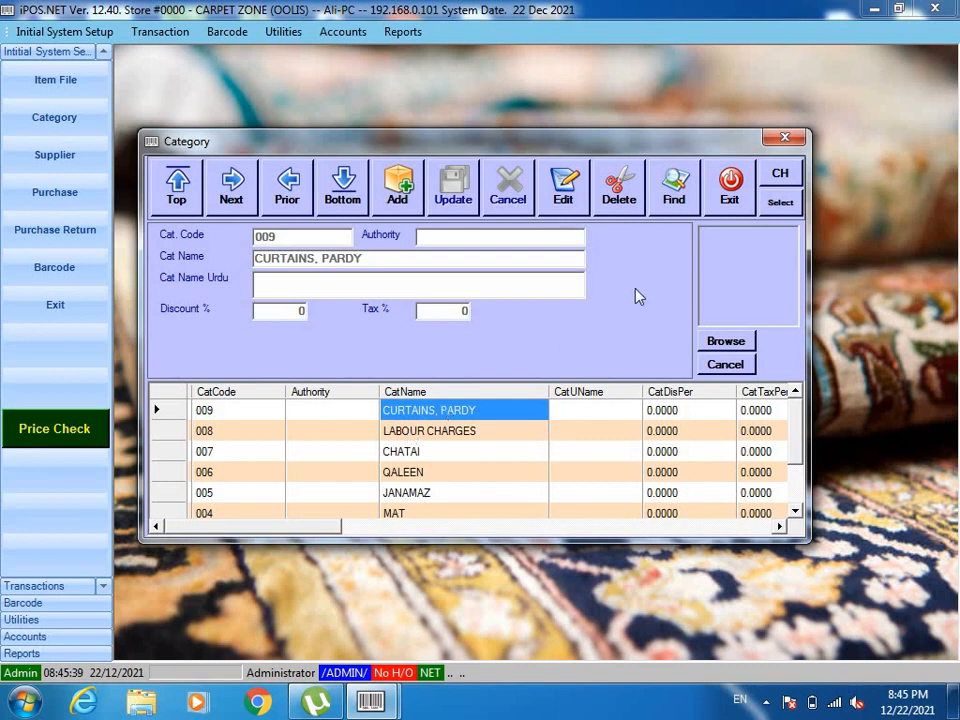
{"action": "left_click", "coordinate": [733, 195]}
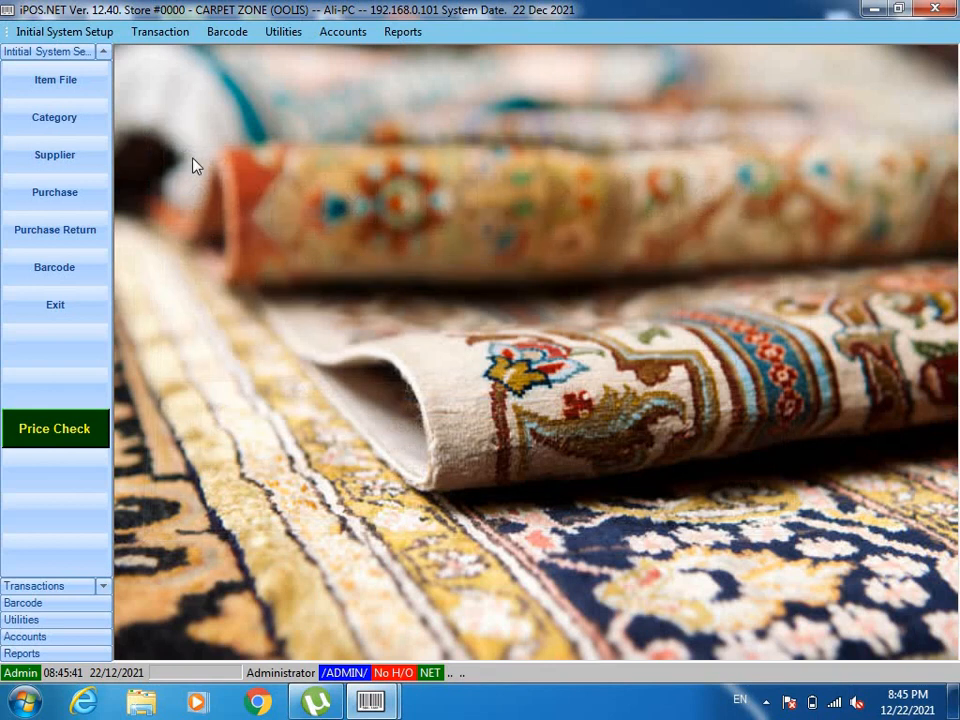
{"action": "left_click", "coordinate": [40, 162]}
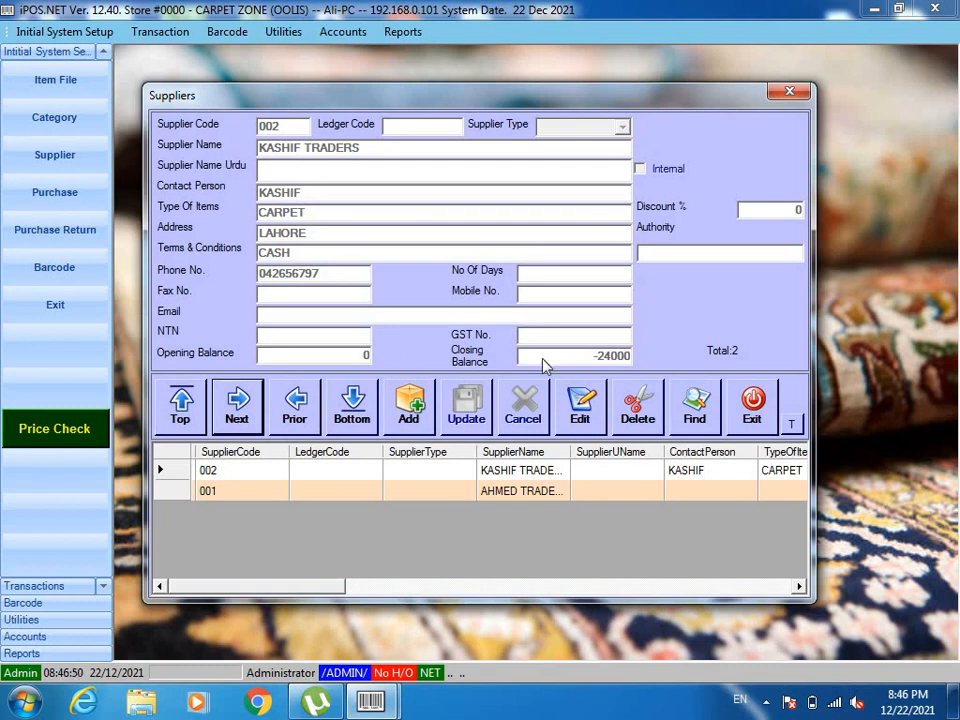
{"action": "left_click", "coordinate": [754, 402]}
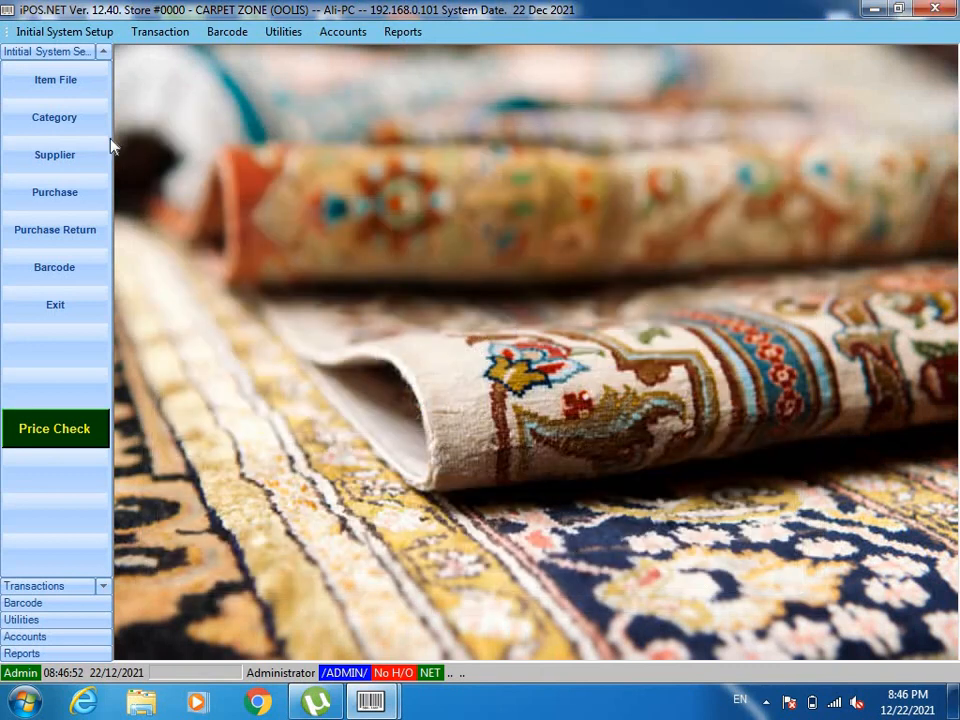
Open the Item File, scroll past the 21 existing items, and start a new item record
{"action": "left_click", "coordinate": [70, 78]}
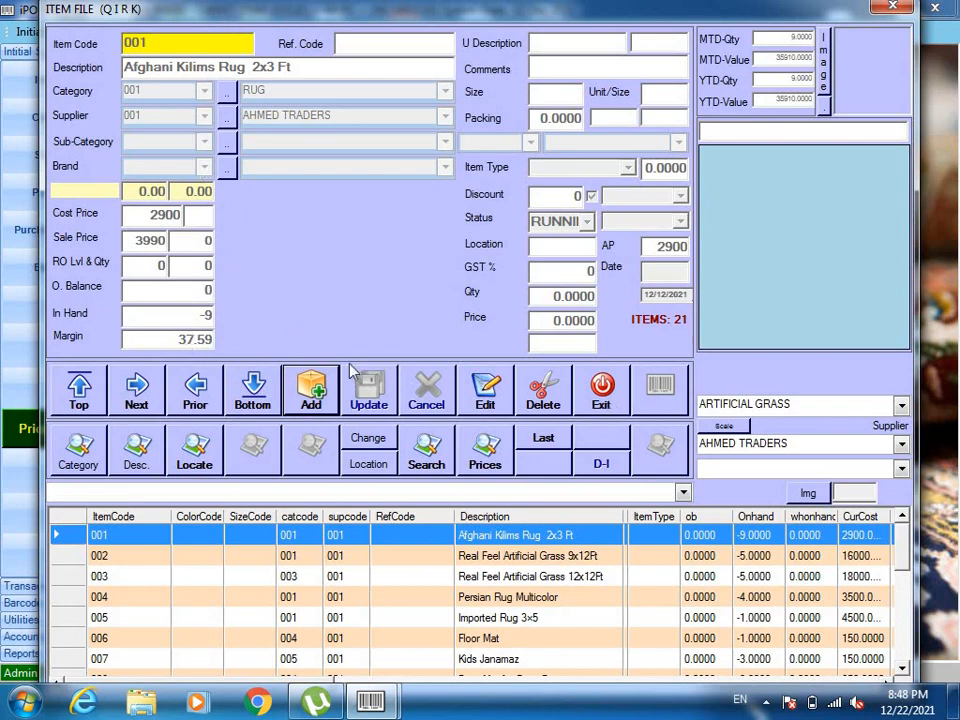
{"action": "left_click", "coordinate": [906, 632]}
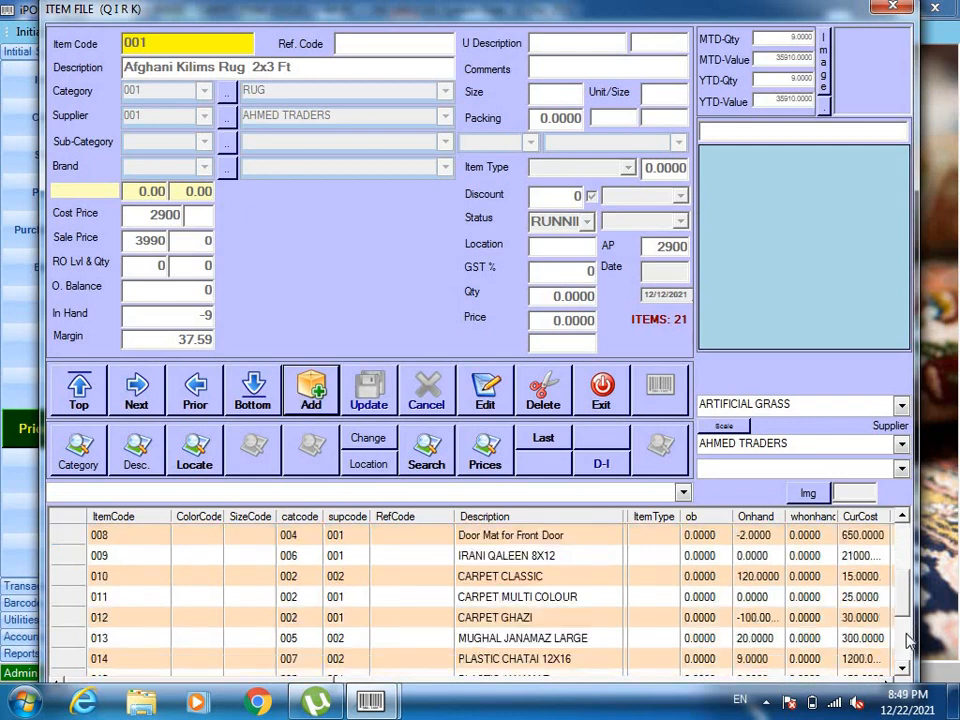
{"action": "left_click", "coordinate": [907, 640]}
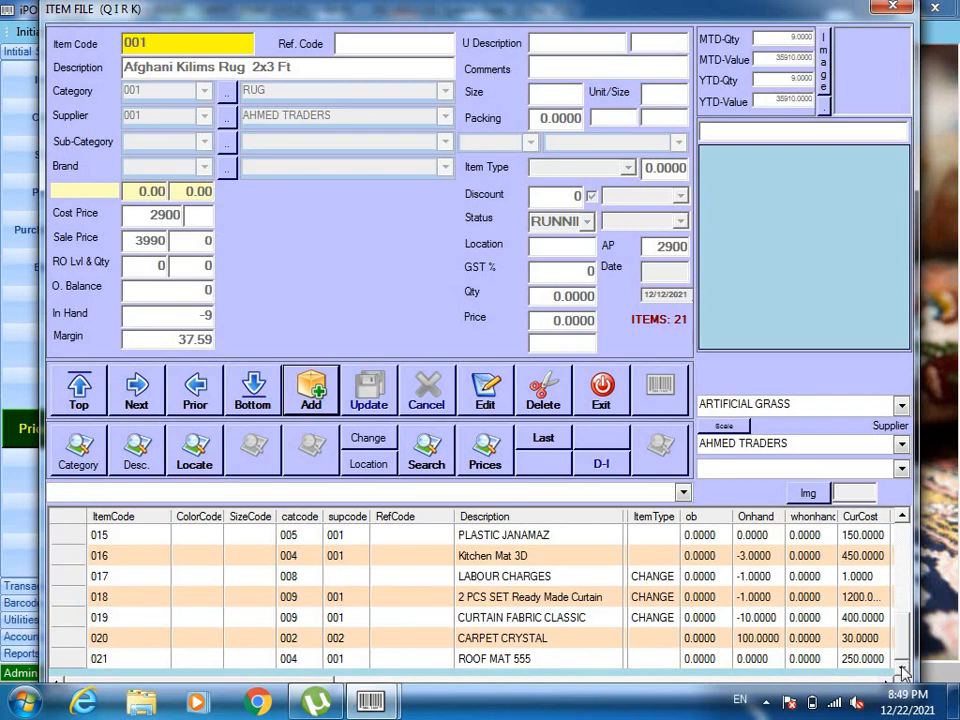
{"action": "left_click", "coordinate": [311, 390]}
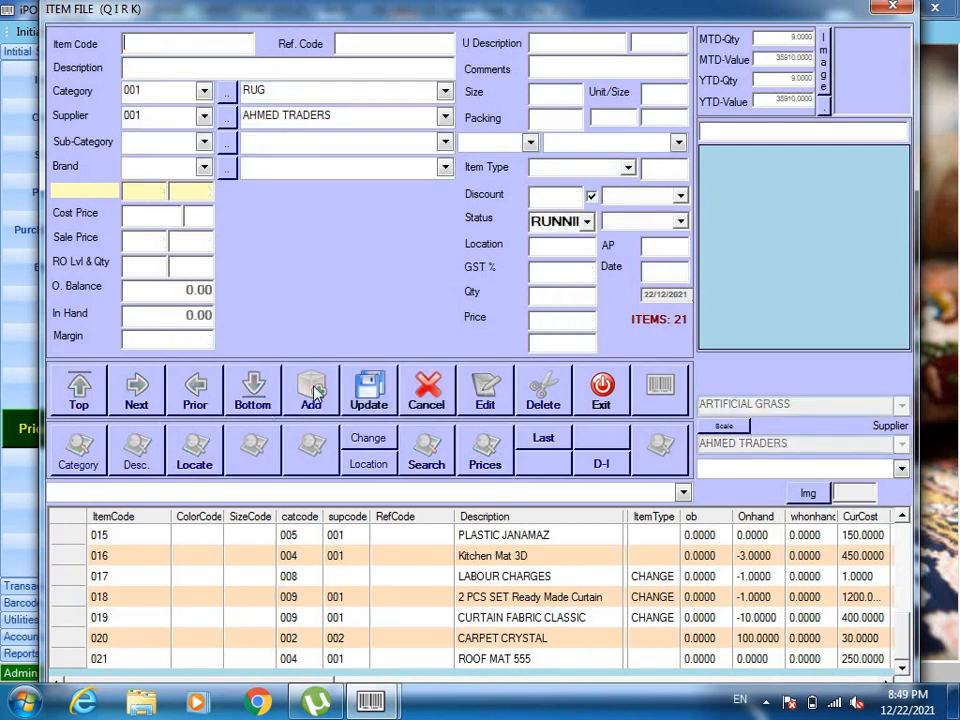
Enter item 022 'ROOF MAT CLASSIC 666' with category MAT and supplier 002
{"action": "type", "text": "022"}
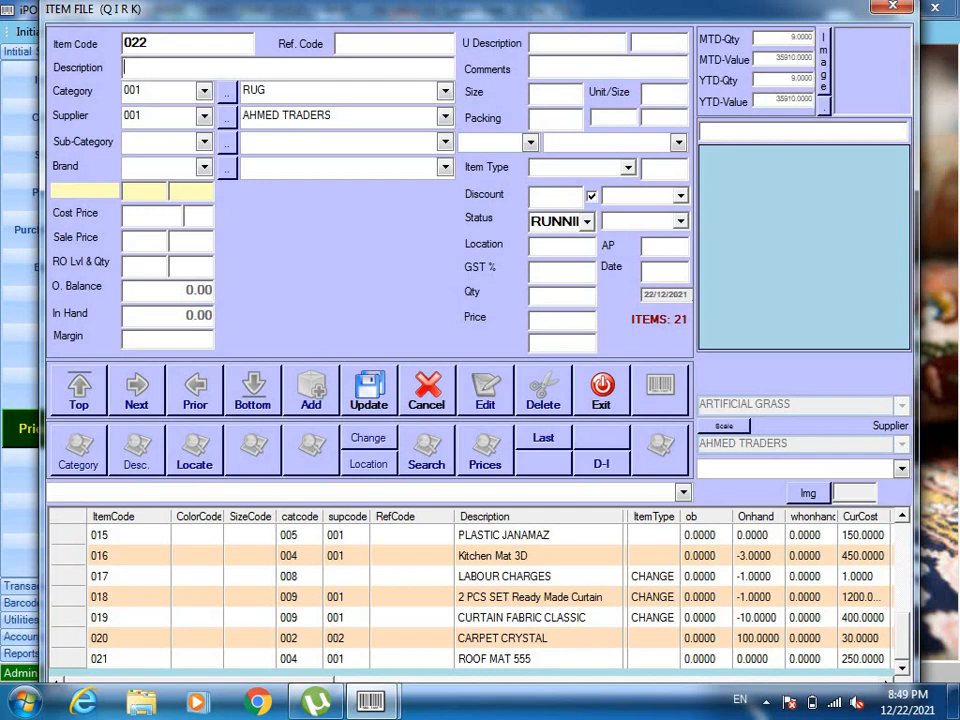
{"action": "type", "text": "ROOF MAT "}
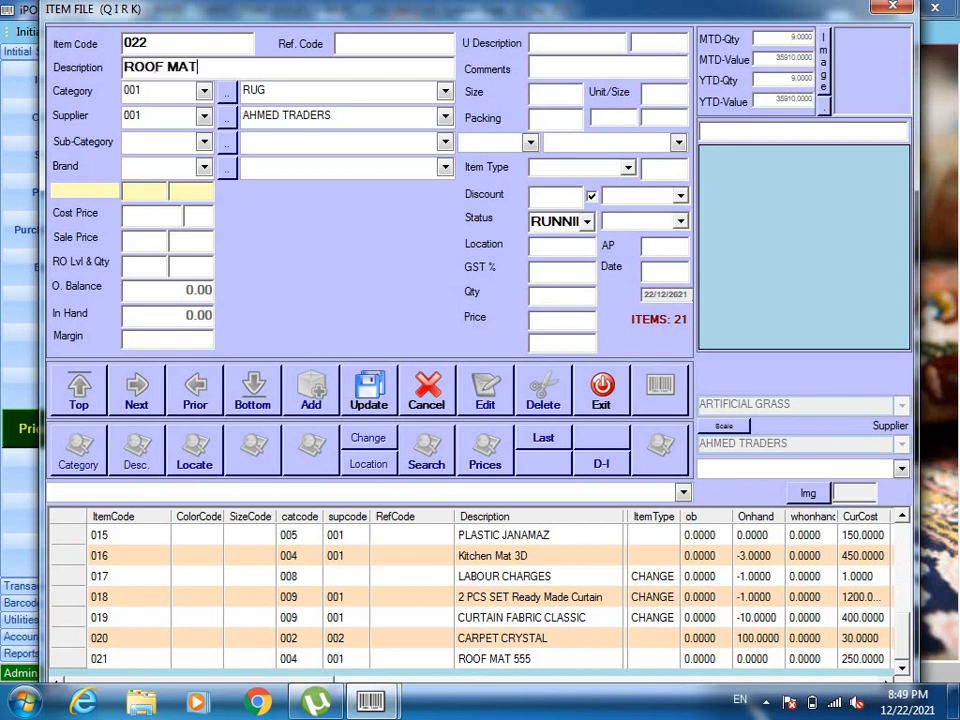
{"action": "type", "text": "CLASSIC"}
{"action": "type", "text": "666"}
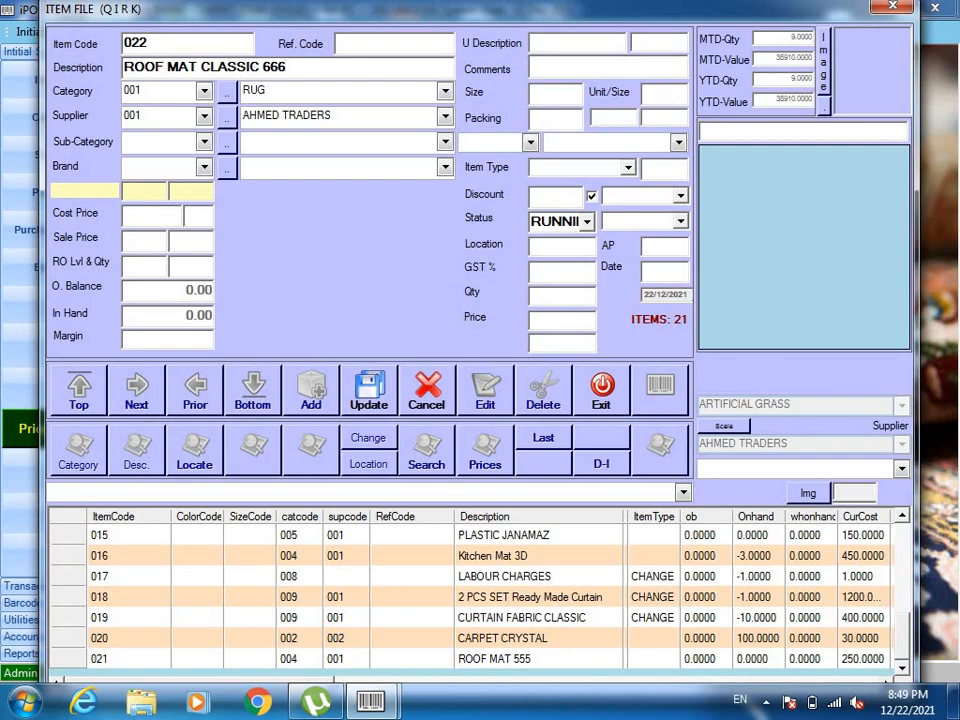
{"action": "key", "text": "Tab"}
{"action": "key", "text": "Down"}
{"action": "key", "text": "Down"}
{"action": "key", "text": "Down"}
{"action": "key", "text": "Down"}
{"action": "key", "text": "Down"}
{"action": "key", "text": "Up"}
{"action": "key", "text": "Up"}
{"action": "key", "text": "Up"}
{"action": "key", "text": "Tab"}
{"action": "key", "text": "Down"}
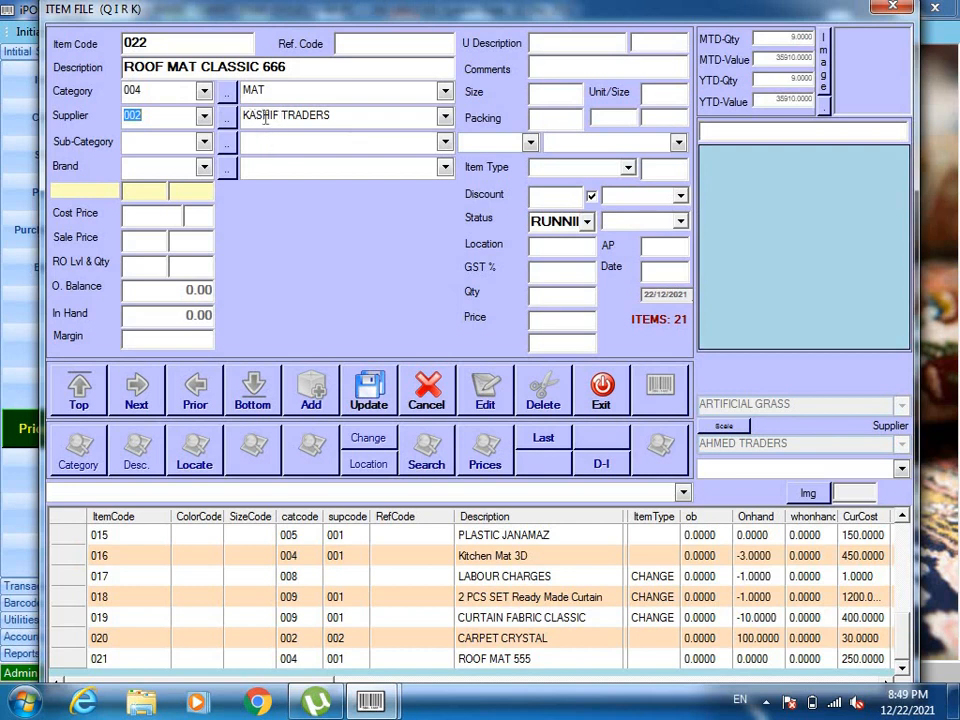
{"action": "key", "text": "Return"}
{"action": "key", "text": "Return"}
{"action": "key", "text": "Return"}
Set cost price 350 and sale price 550, save the item, and close the Item File
{"action": "type", "text": "350"}
{"action": "key", "text": "Return"}
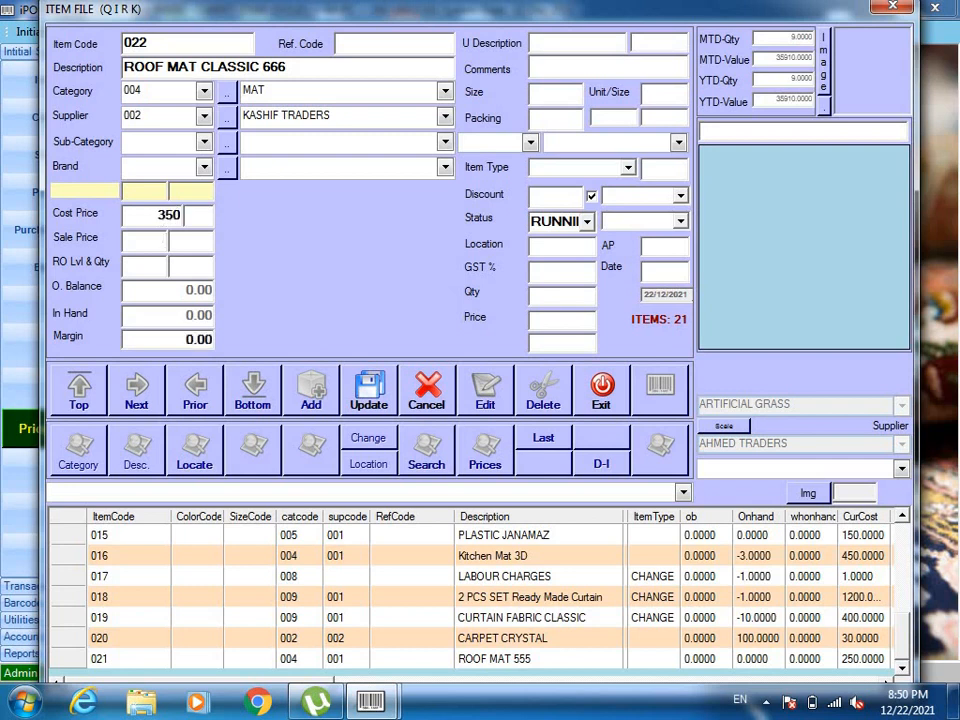
{"action": "type", "text": "550"}
{"action": "key", "text": "Return"}
{"action": "key", "text": "Return"}
{"action": "key", "text": "Return"}
{"action": "key", "text": "Return"}
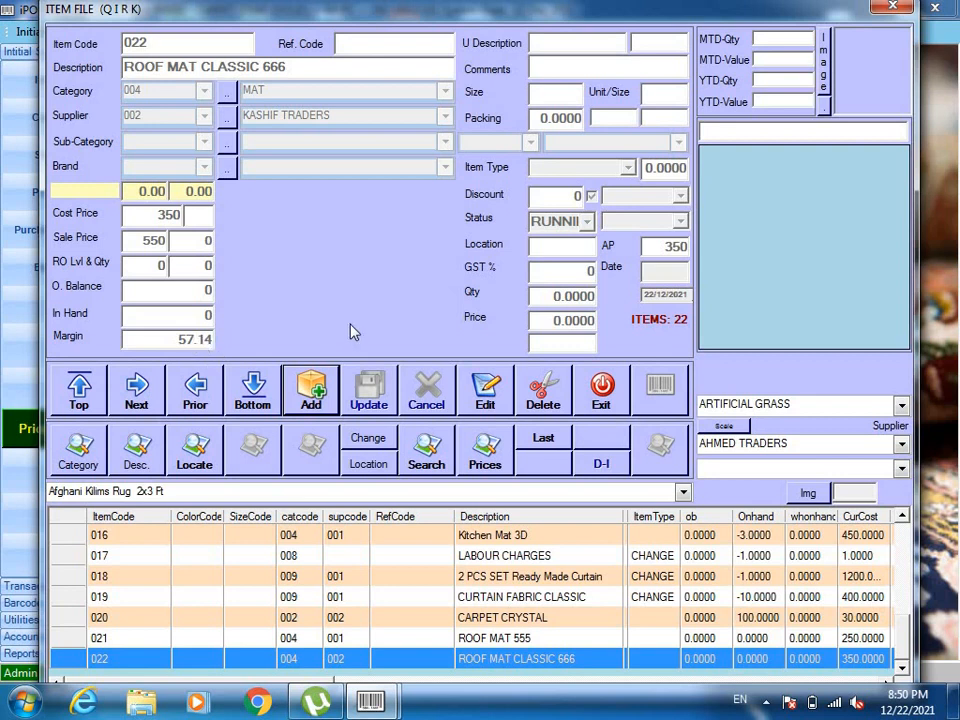
{"action": "left_click", "coordinate": [596, 393]}
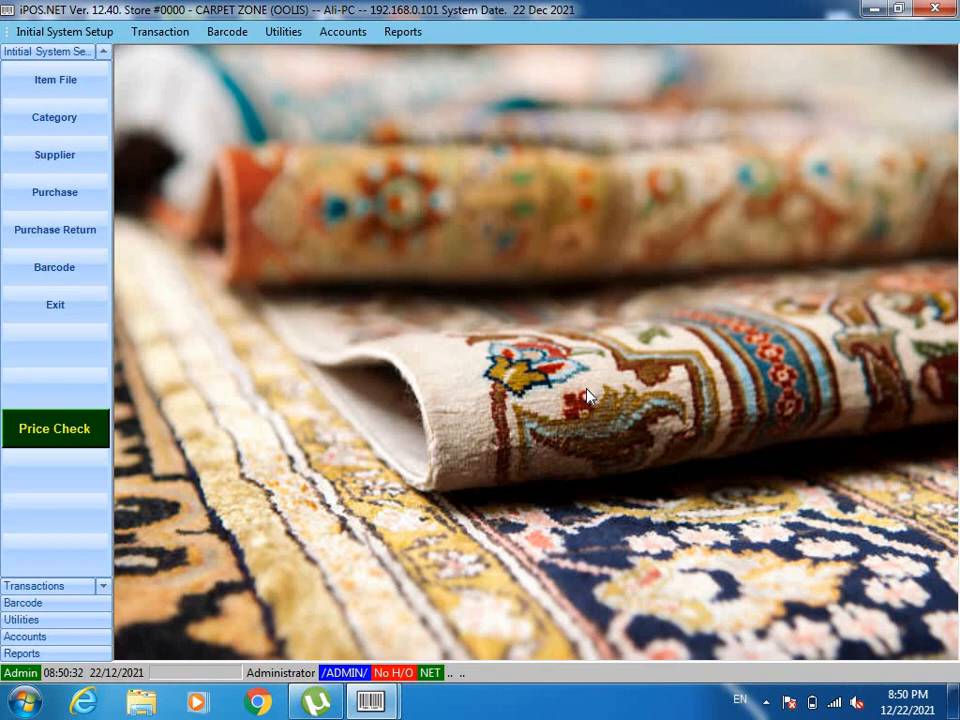
Log in with the cashier's user ID and password on the EVE shift
{"action": "type", "text": "A"}
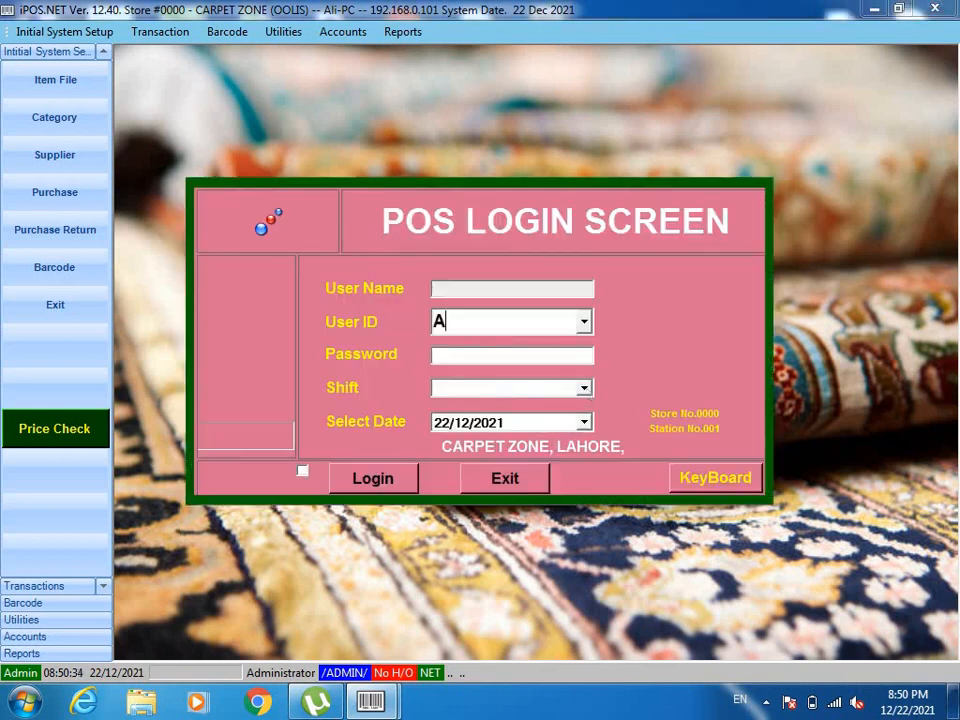
{"action": "type", "text": "LI"}
{"action": "key", "text": "Tab"}
{"action": "type", "text": "***"}
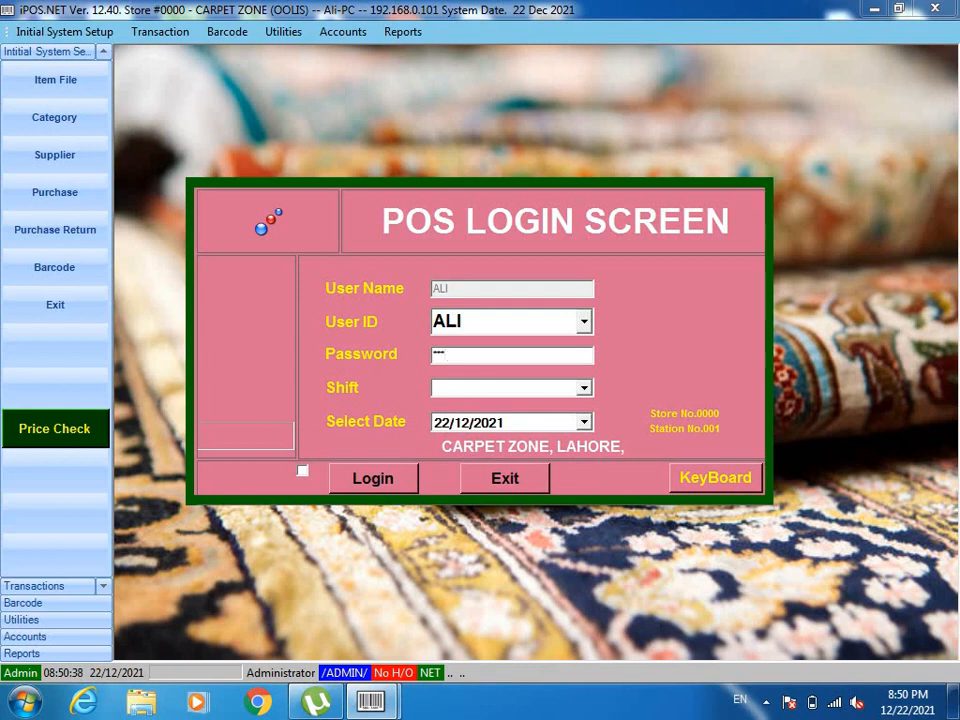
{"action": "key", "text": "Tab"}
{"action": "key", "text": "Down"}
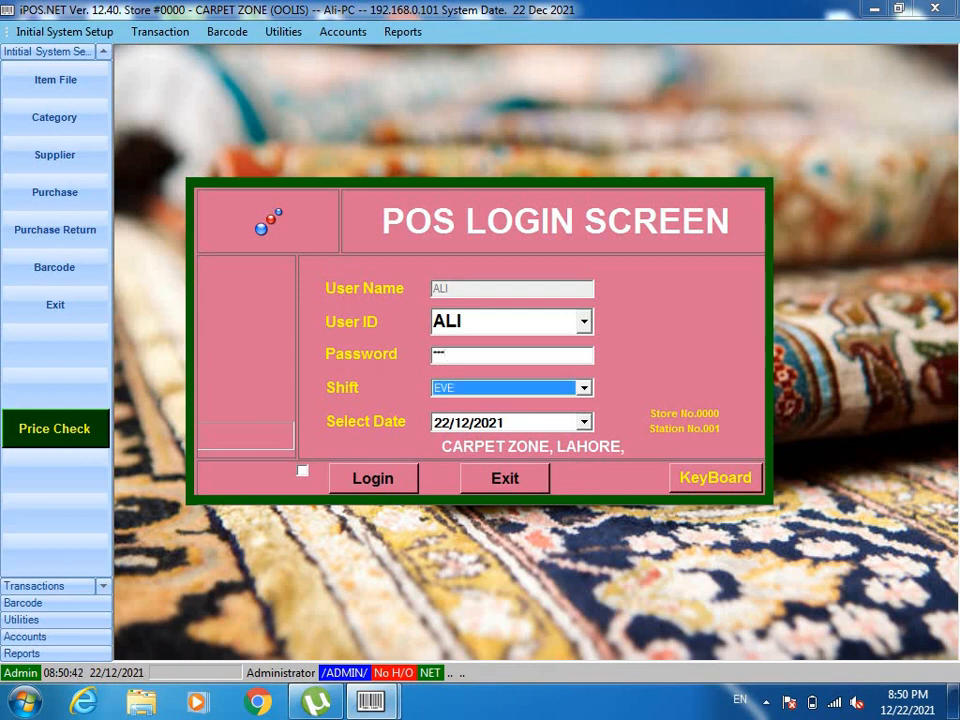
{"action": "key", "text": "Return"}
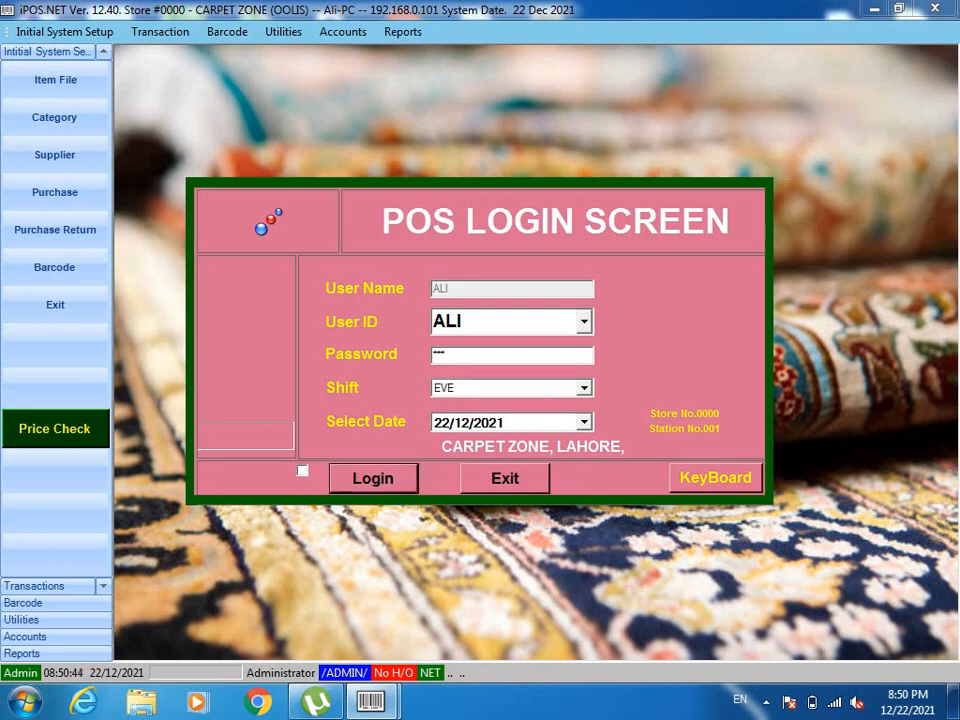
{"action": "key", "text": "Return"}
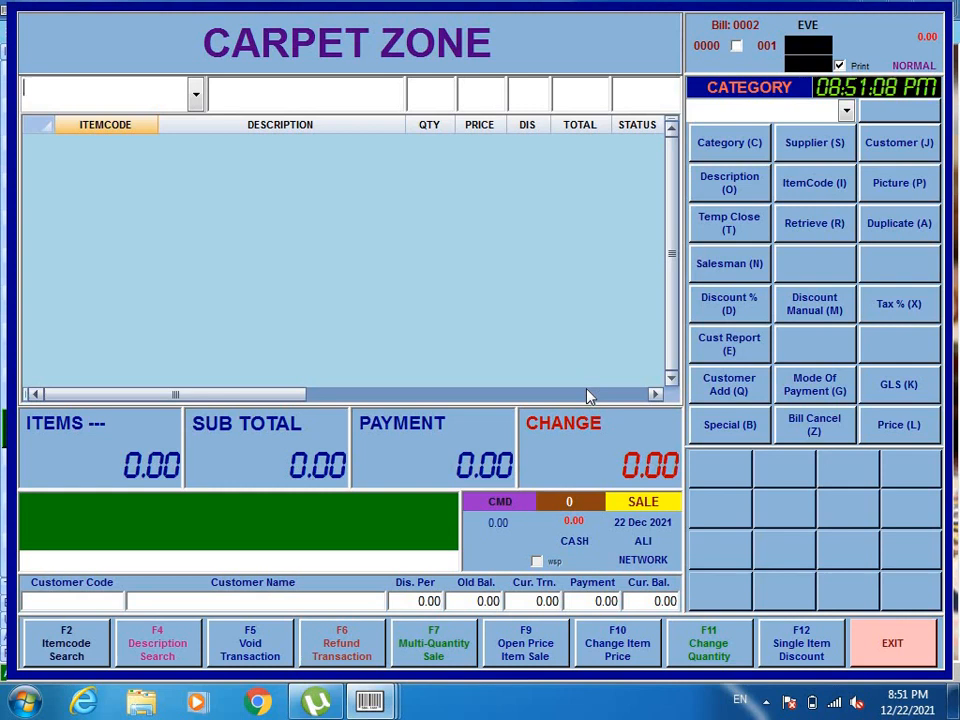
Add items 001 and 002 to the bill for a 23490.00 subtotal, then open customer search
{"action": "type", "text": "001"}
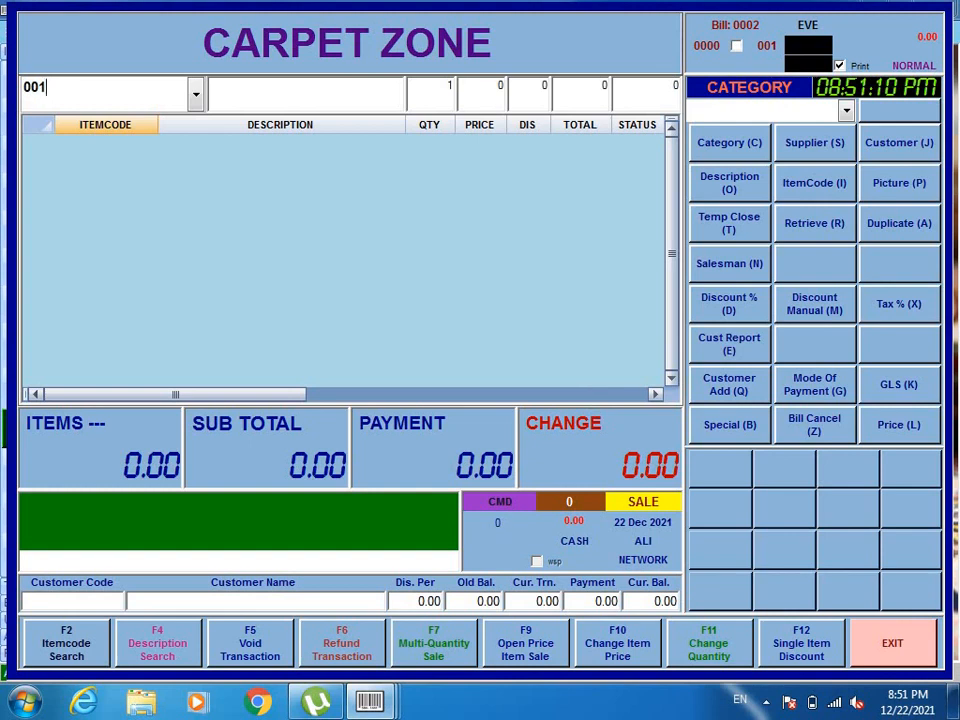
{"action": "key", "text": "Return"}
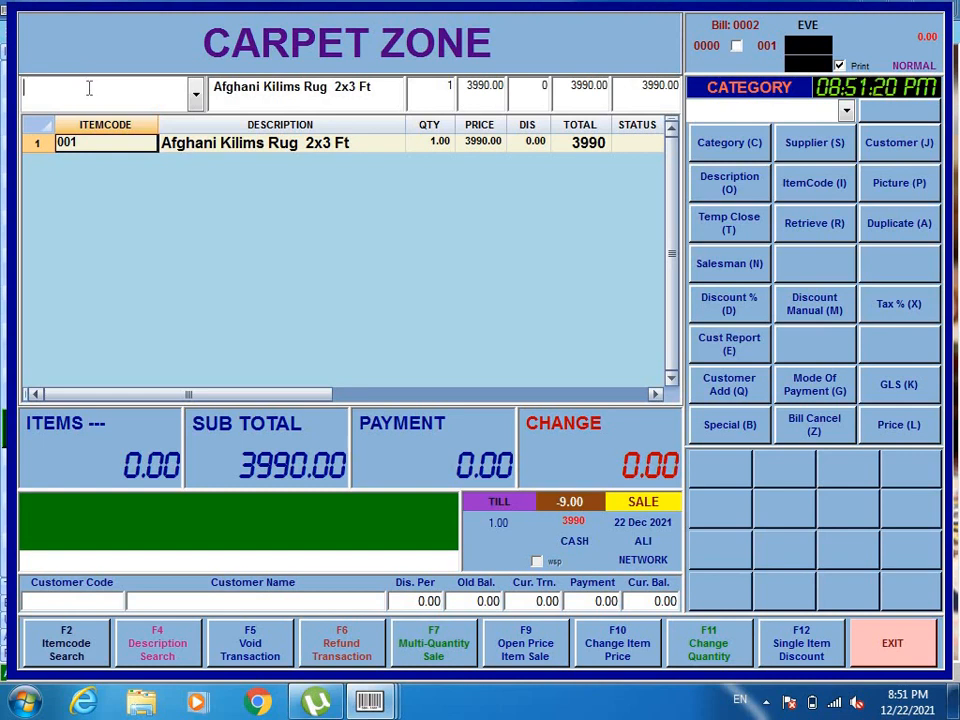
{"action": "type", "text": "002"}
{"action": "key", "text": "Return"}
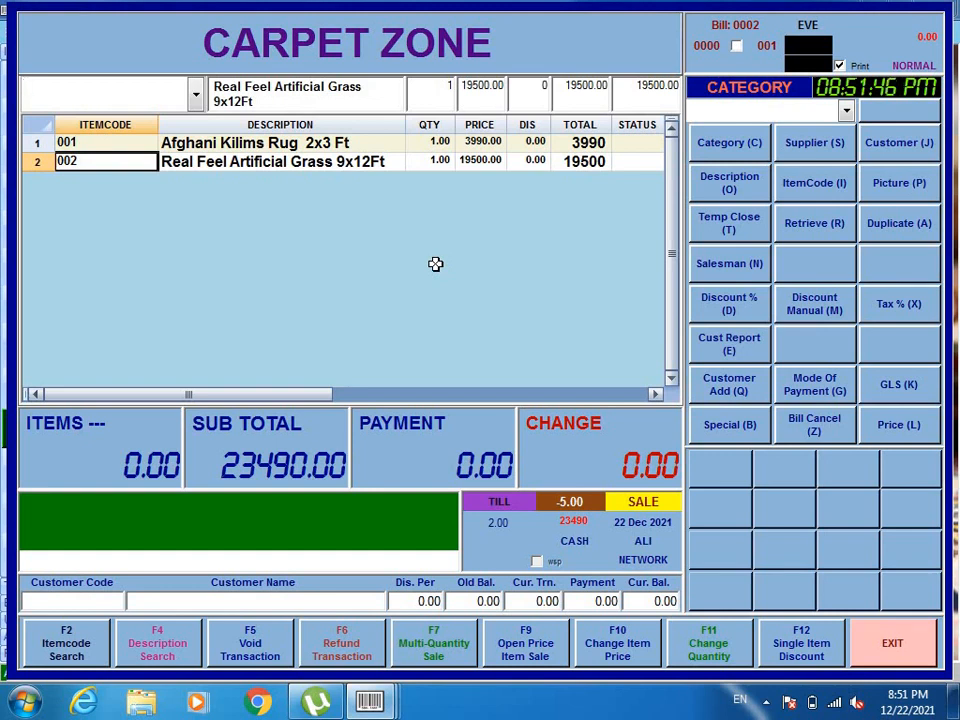
{"action": "key", "text": "j"}
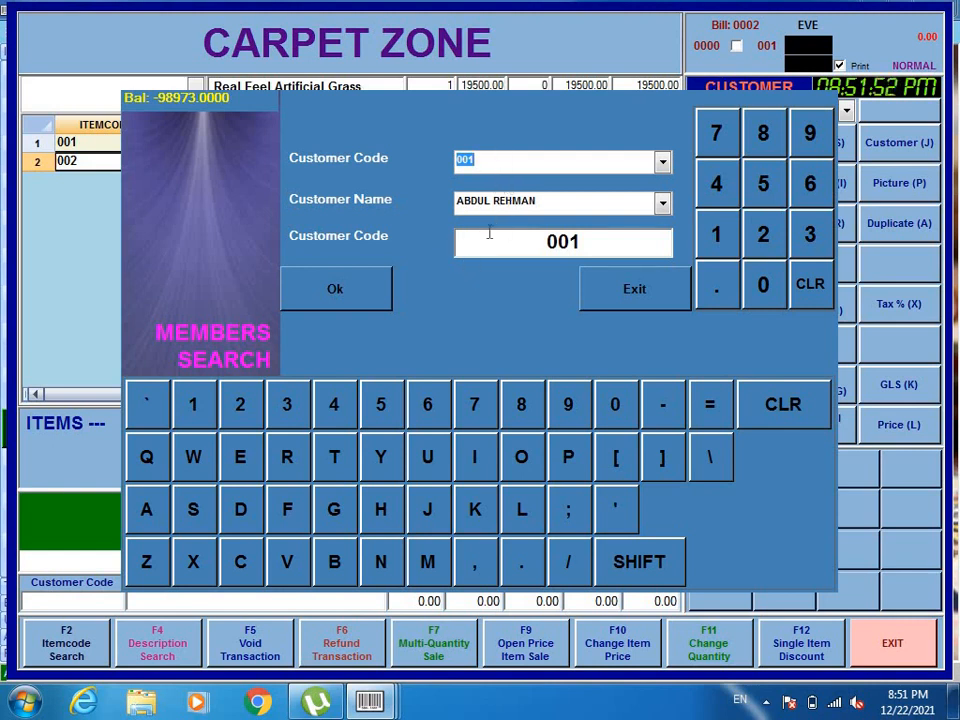
Attach customer 001 to the bill and record a payment of 23490
{"action": "key", "text": "Down"}
{"action": "key", "text": "Down"}
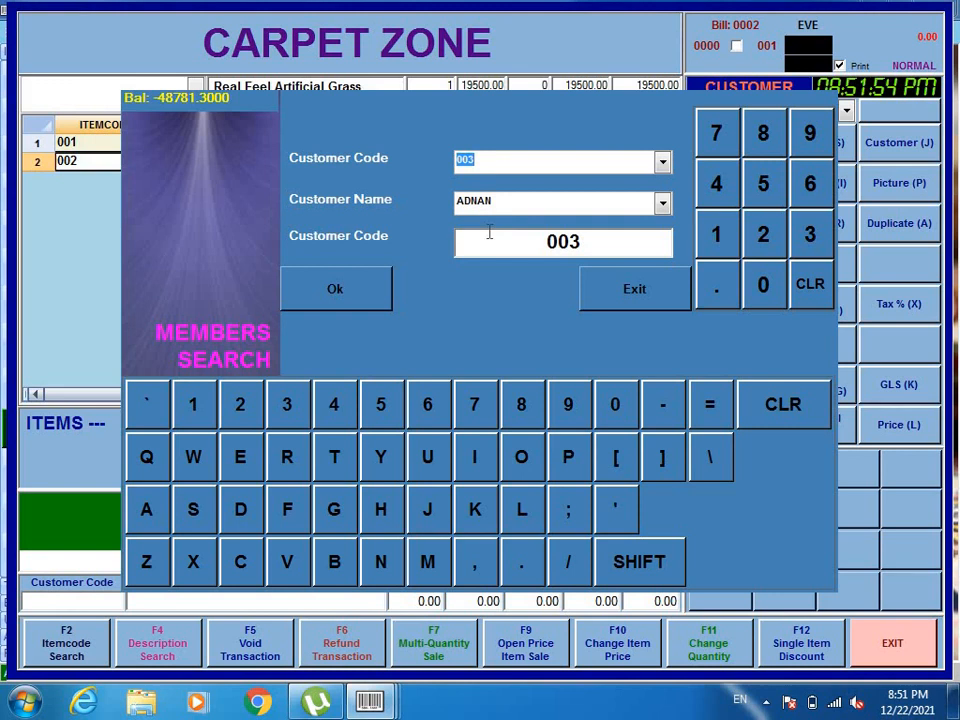
{"action": "key", "text": "Up"}
{"action": "key", "text": "Up"}
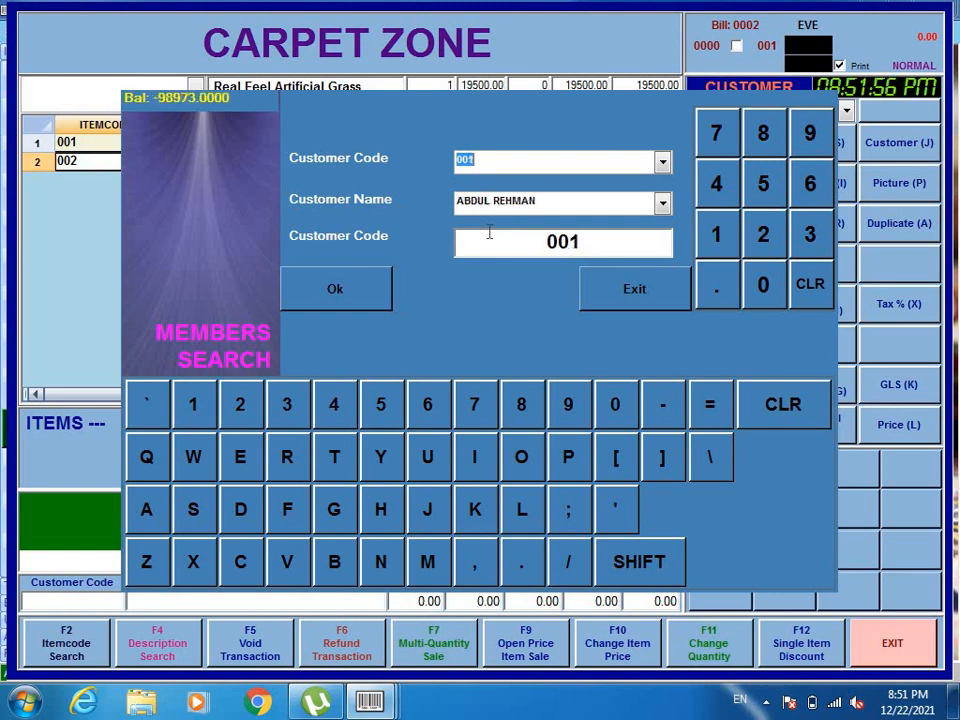
{"action": "key", "text": "Return"}
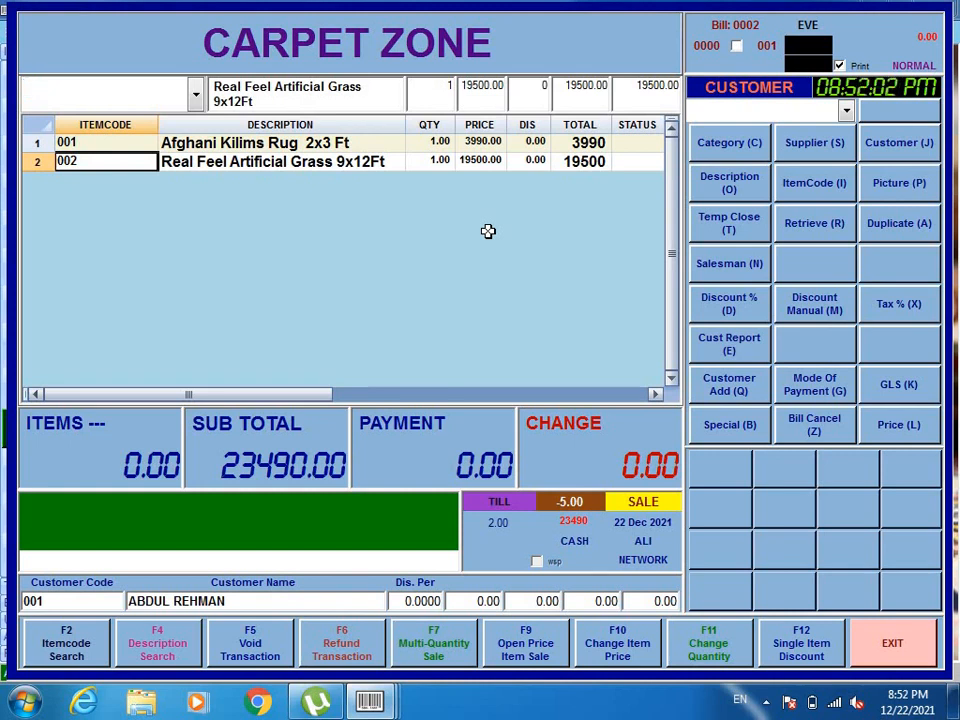
{"action": "key", "text": "Return"}
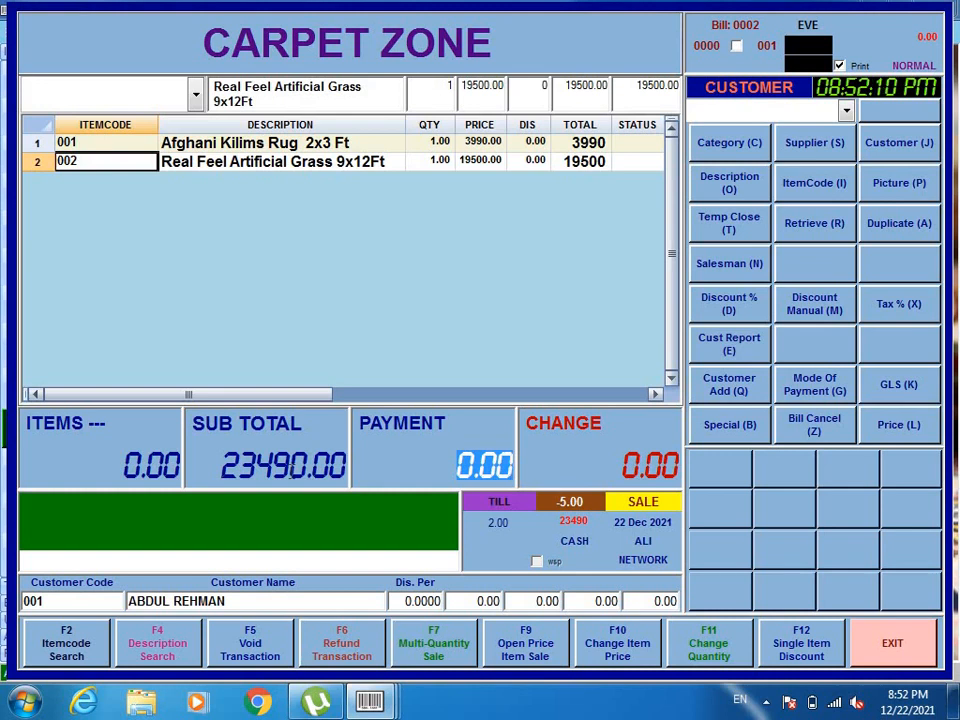
{"action": "type", "text": "23490"}
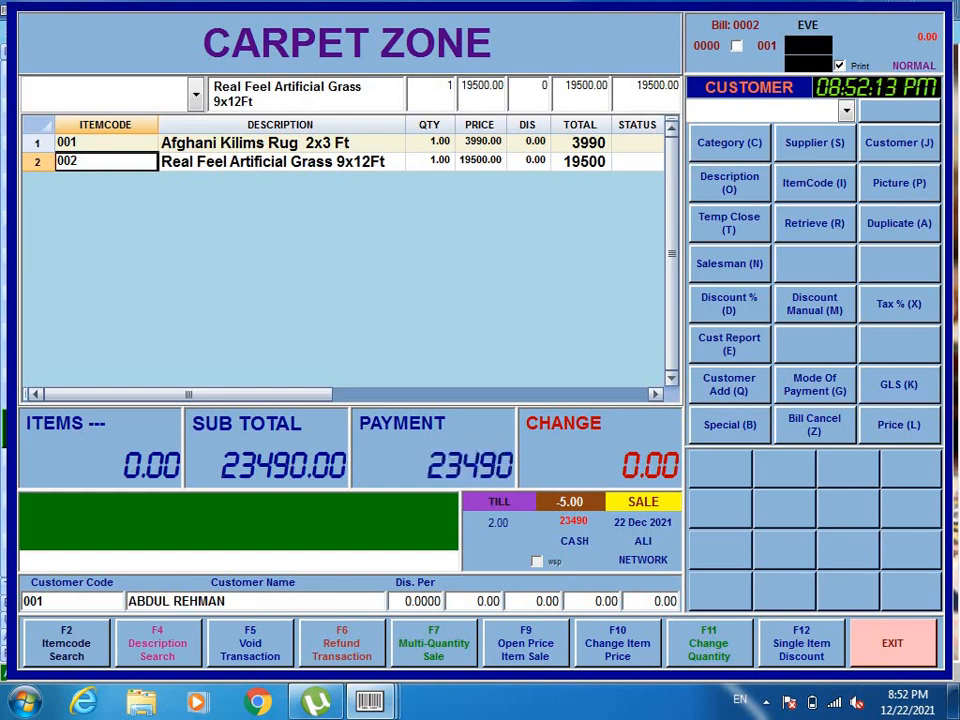
{"action": "key", "text": "Return"}
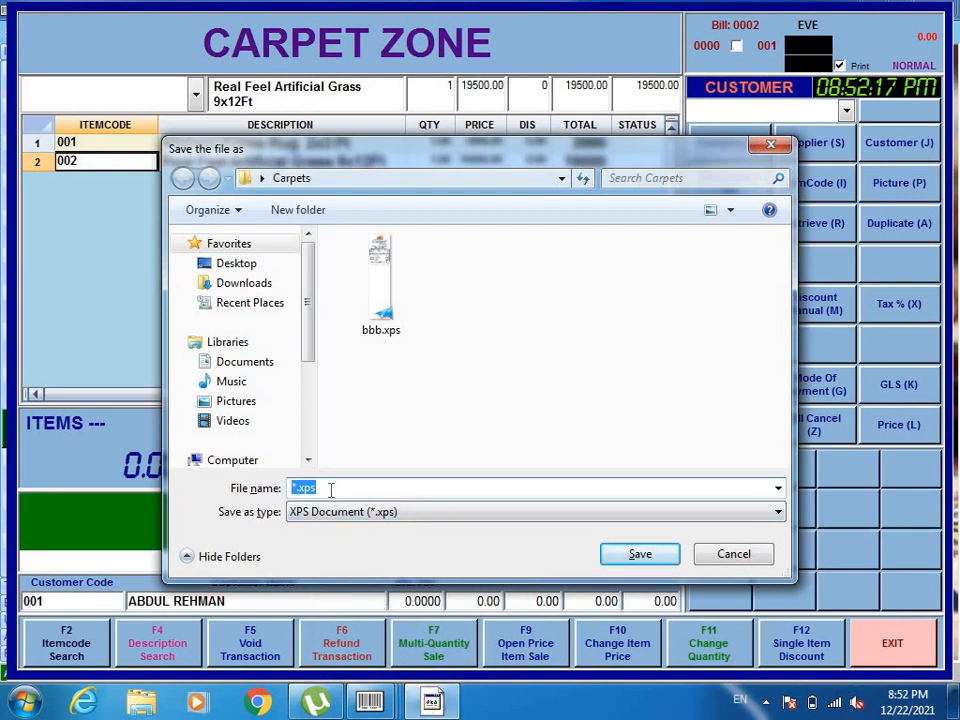
Save the bill as abdul.xps and open it from the Carpets folder on the desktop
{"action": "type", "text": "abdul"}
{"action": "key", "text": "Return"}
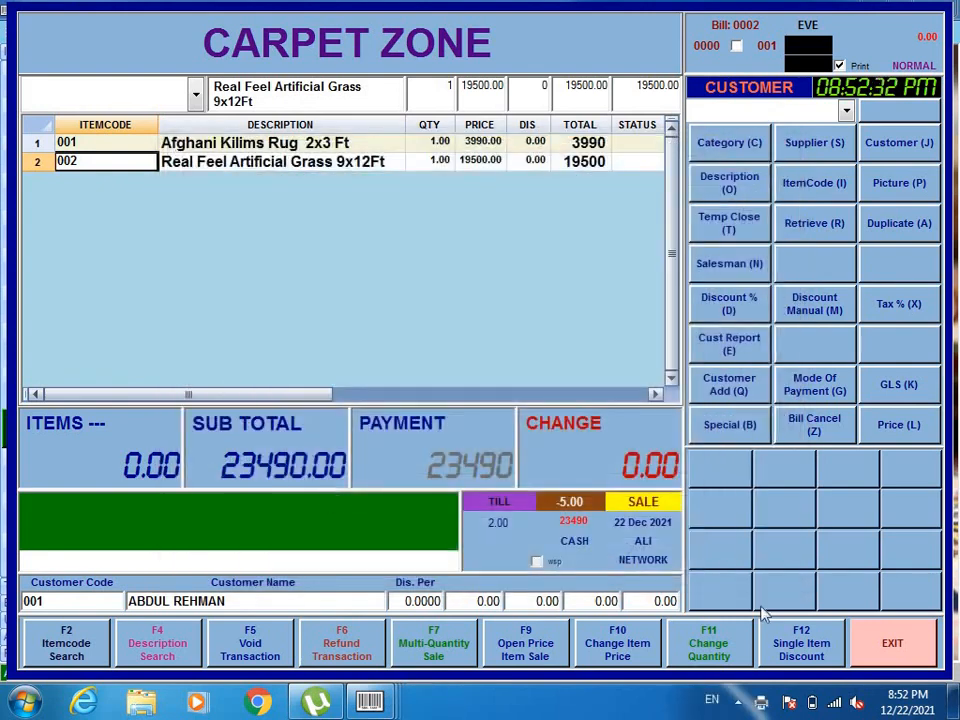
{"action": "left_click", "coordinate": [955, 704]}
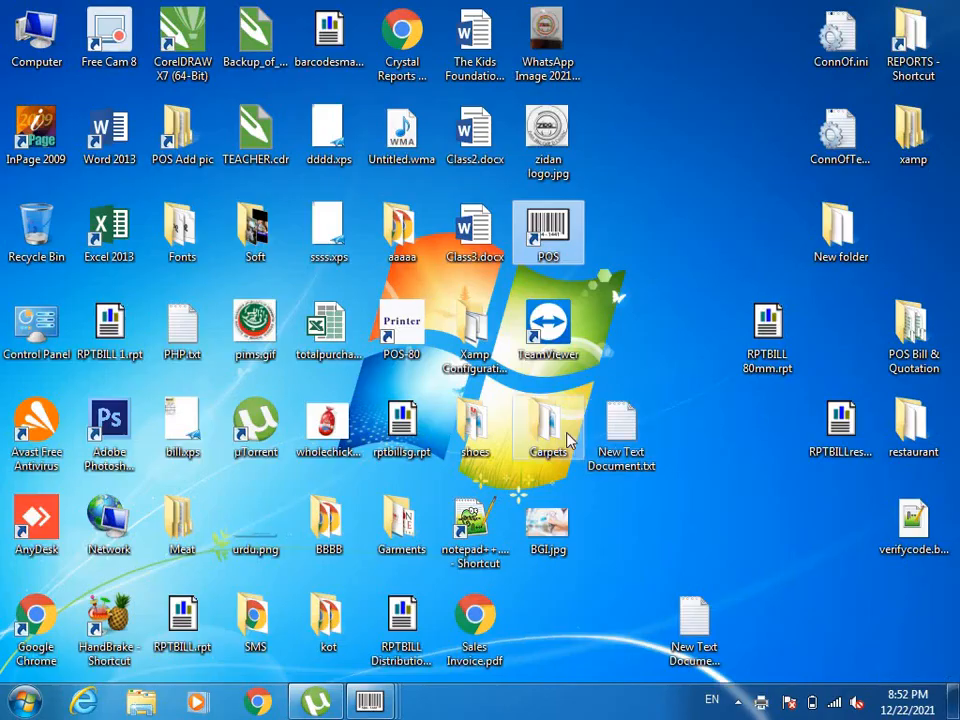
{"action": "double_click", "coordinate": [530, 425]}
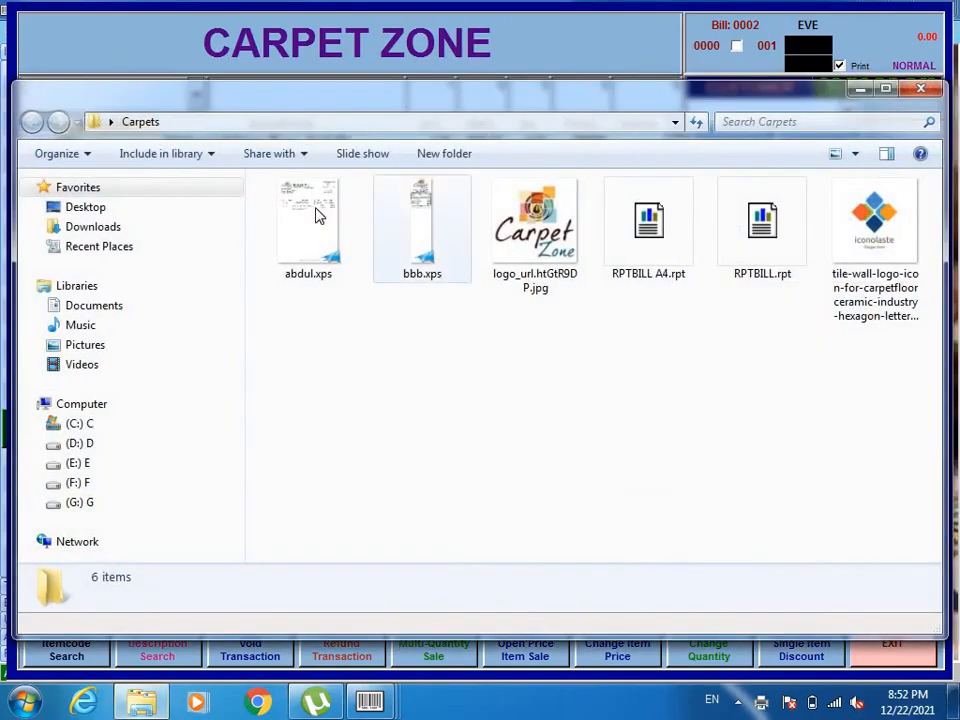
{"action": "double_click", "coordinate": [310, 215]}
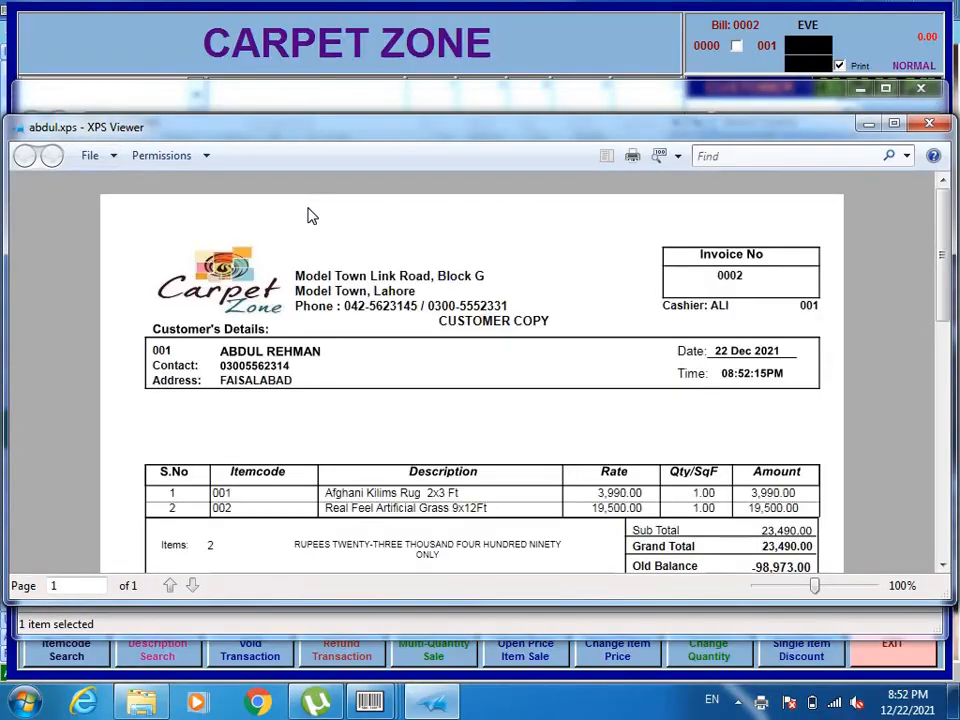
Maximize XPS Viewer and highlight CUSTOMER COPY, date, time, cashier and invoice number 0002
{"action": "left_click", "coordinate": [893, 123]}
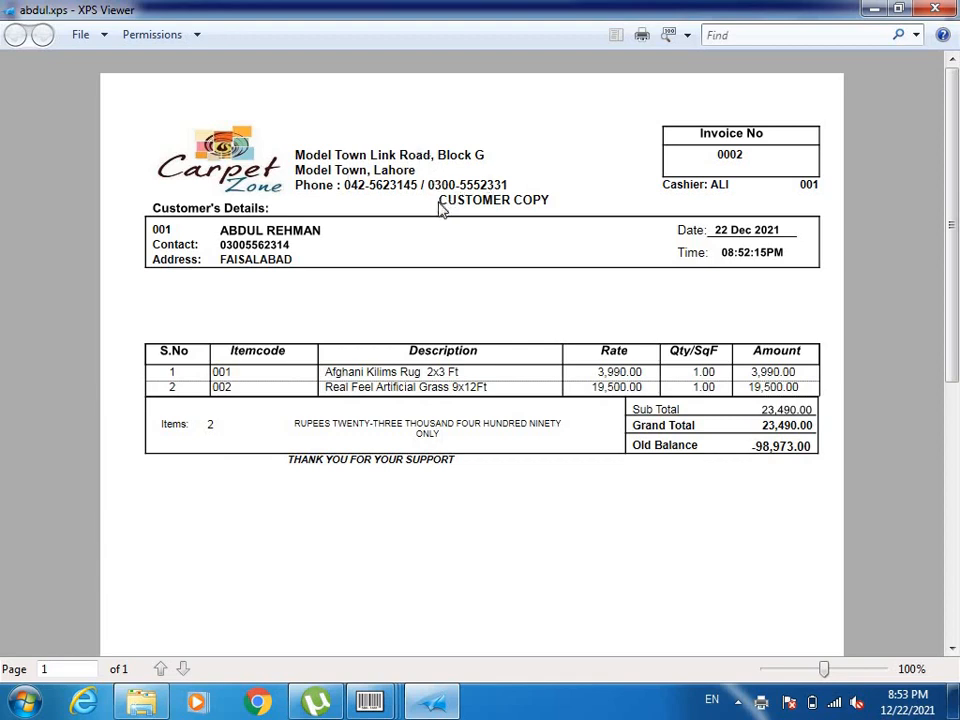
{"action": "left_click_drag", "start_coordinate": [455, 203], "coordinate": [548, 202]}
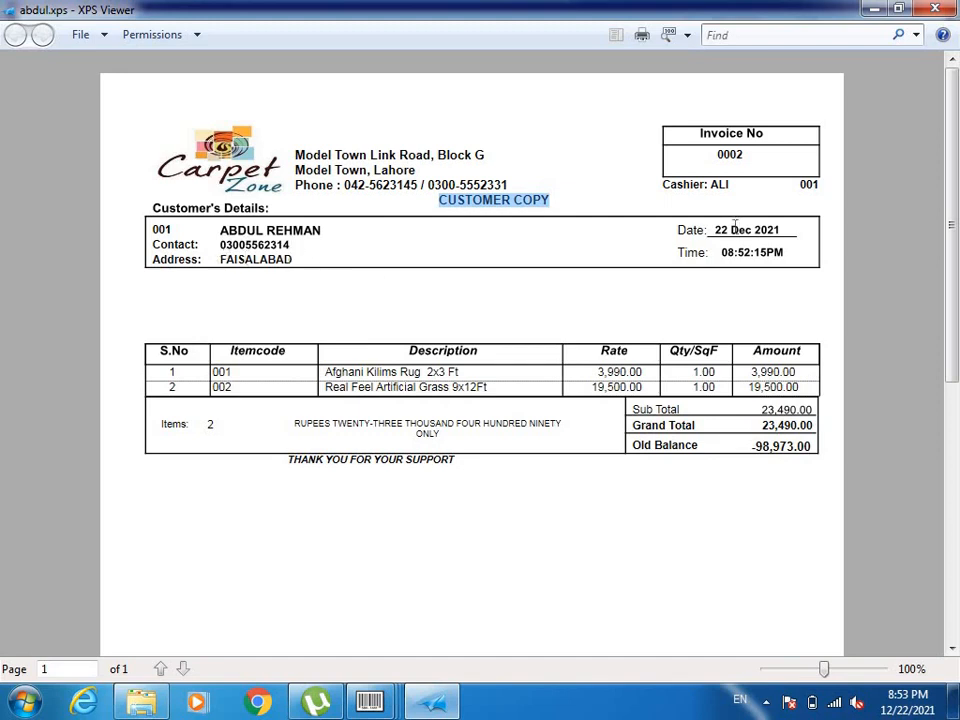
{"action": "left_click_drag", "start_coordinate": [717, 226], "coordinate": [785, 226]}
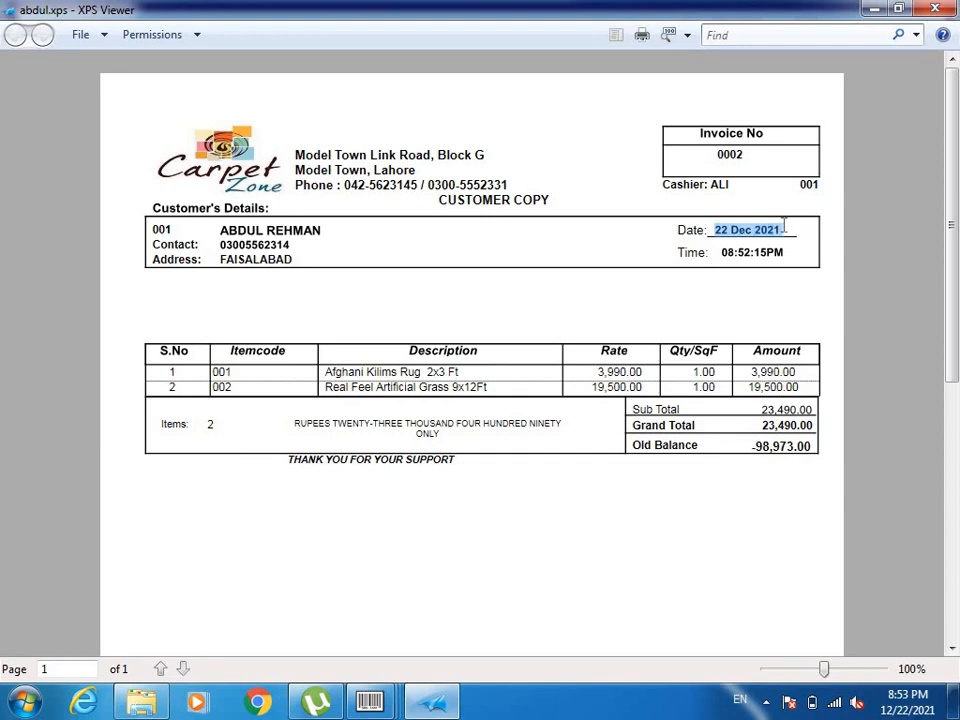
{"action": "left_click_drag", "start_coordinate": [721, 255], "coordinate": [776, 249]}
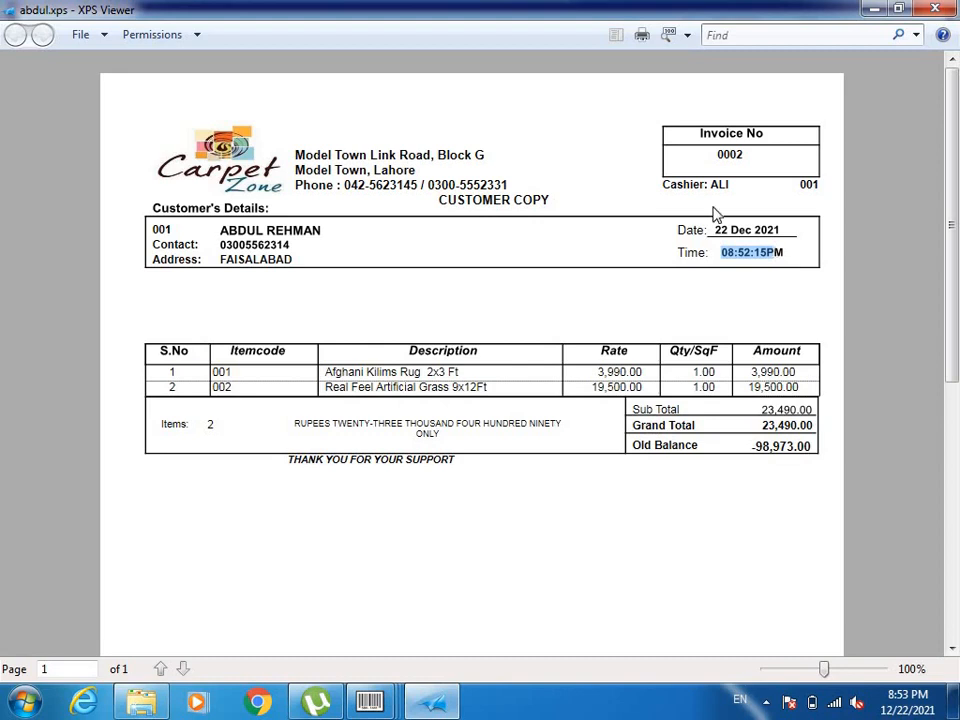
{"action": "left_click_drag", "start_coordinate": [663, 184], "coordinate": [825, 193]}
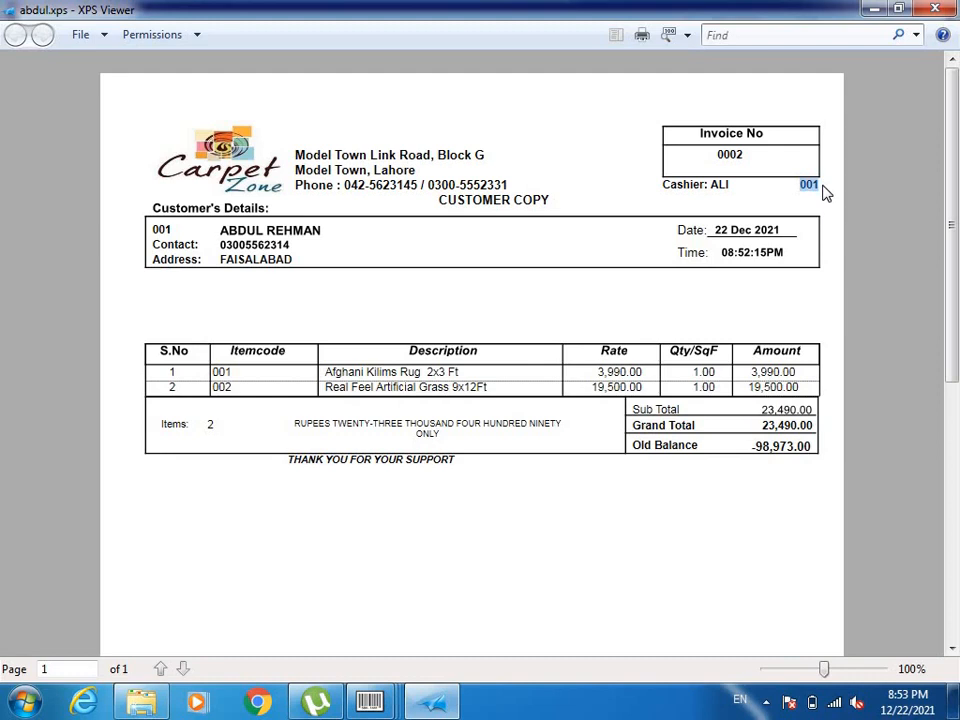
{"action": "left_click_drag", "start_coordinate": [746, 162], "coordinate": [716, 158]}
Highlight the first item's description, rate 3,990.00, amount and Old Balance, then close XPS Viewer
{"action": "left_click", "coordinate": [270, 376]}
{"action": "left_click_drag", "start_coordinate": [325, 374], "coordinate": [528, 376]}
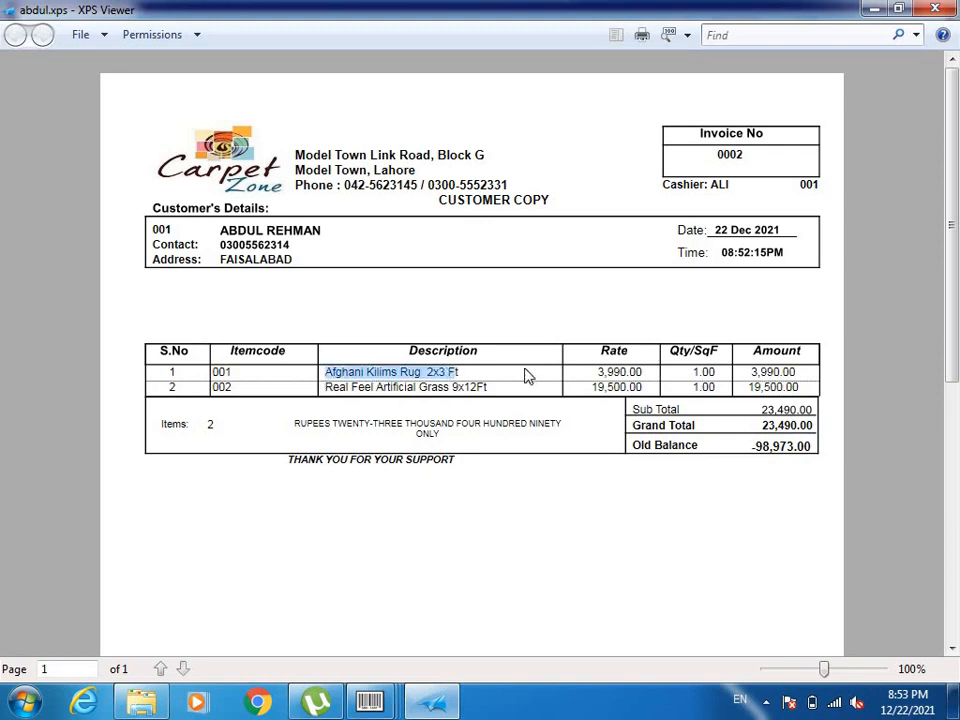
{"action": "left_click", "coordinate": [591, 370]}
{"action": "left_click_drag", "start_coordinate": [591, 370], "coordinate": [718, 373]}
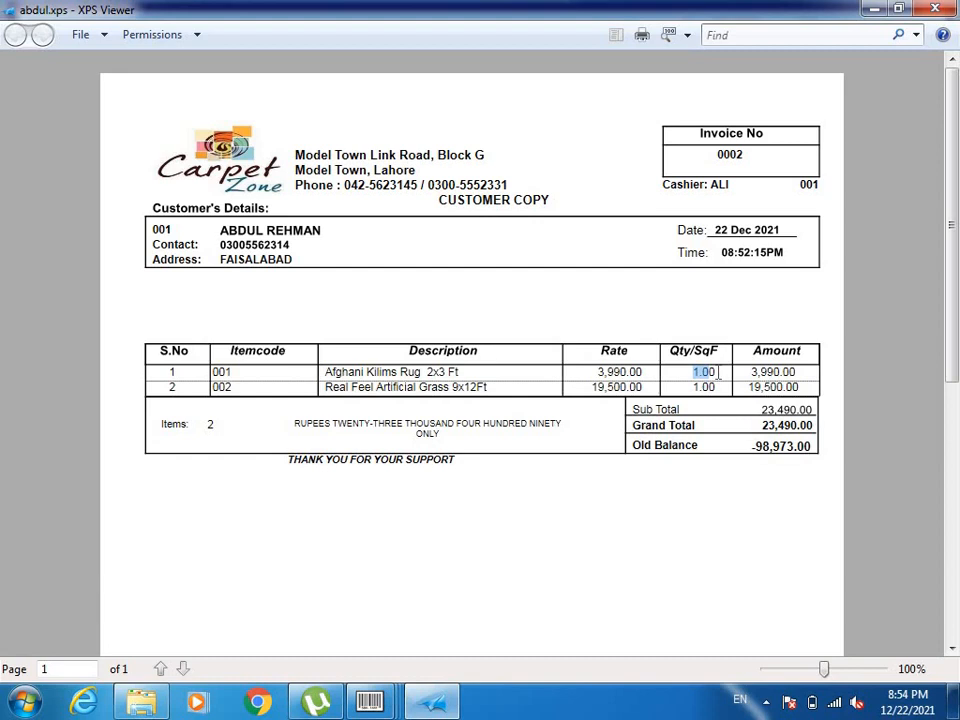
{"action": "left_click_drag", "start_coordinate": [751, 371], "coordinate": [791, 372]}
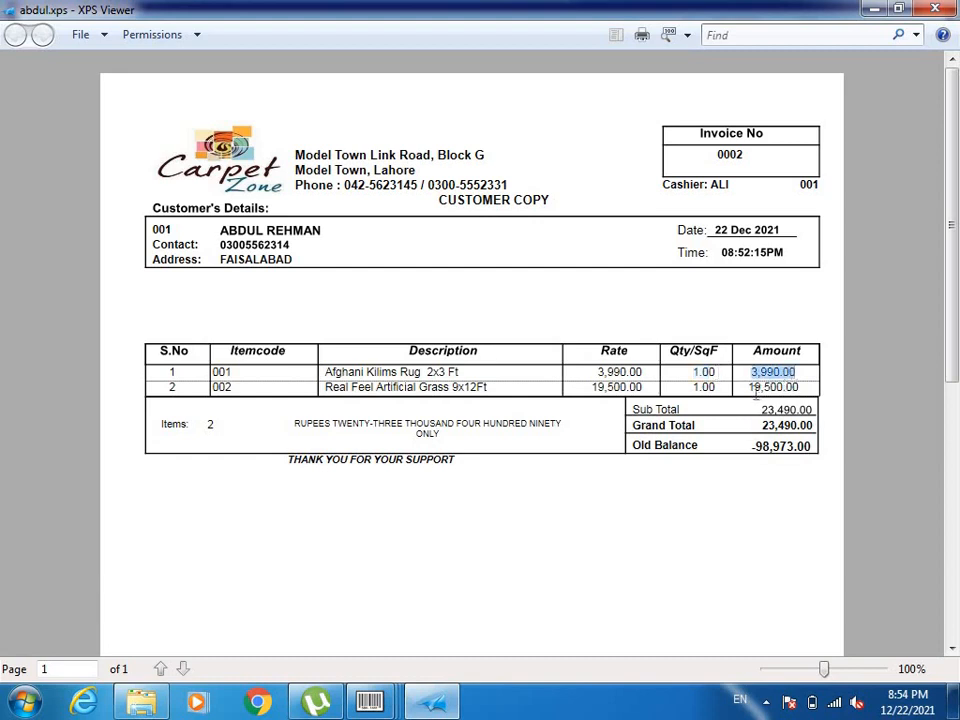
{"action": "left_click", "coordinate": [752, 449]}
{"action": "left_click_drag", "start_coordinate": [754, 451], "coordinate": [806, 446]}
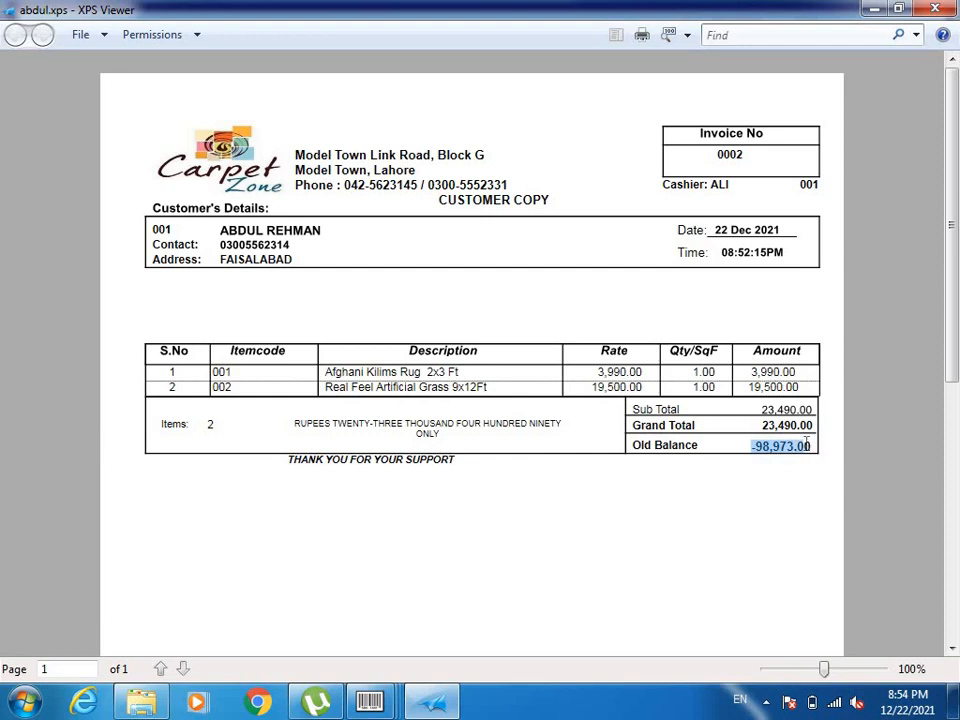
{"action": "left_click_drag", "start_coordinate": [806, 446], "coordinate": [755, 455]}
{"action": "left_click", "coordinate": [755, 455]}
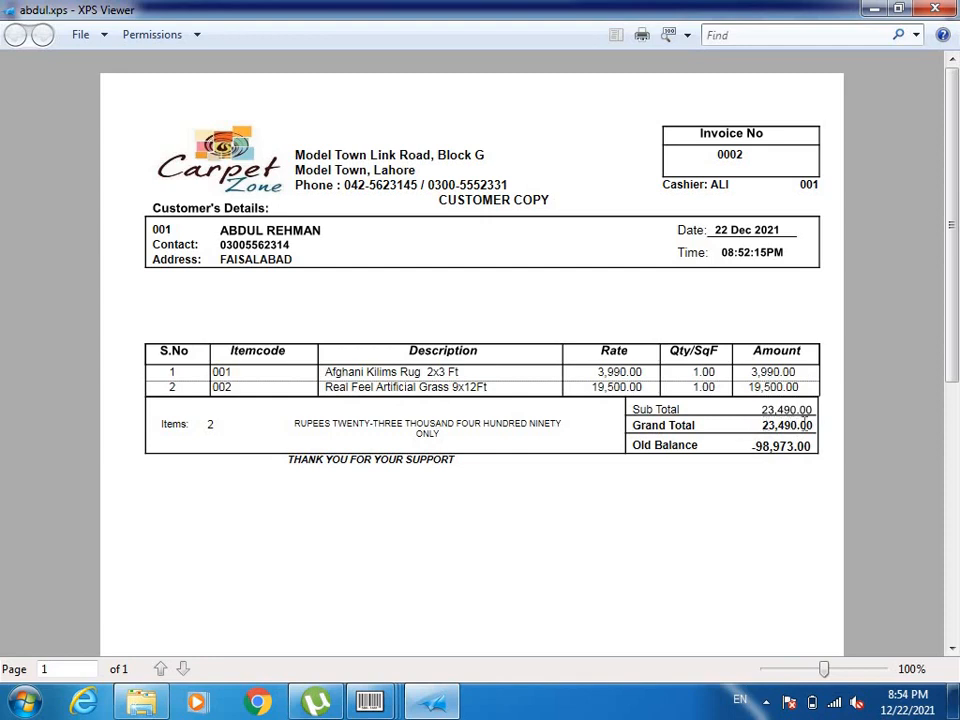
{"action": "left_click", "coordinate": [936, 8]}
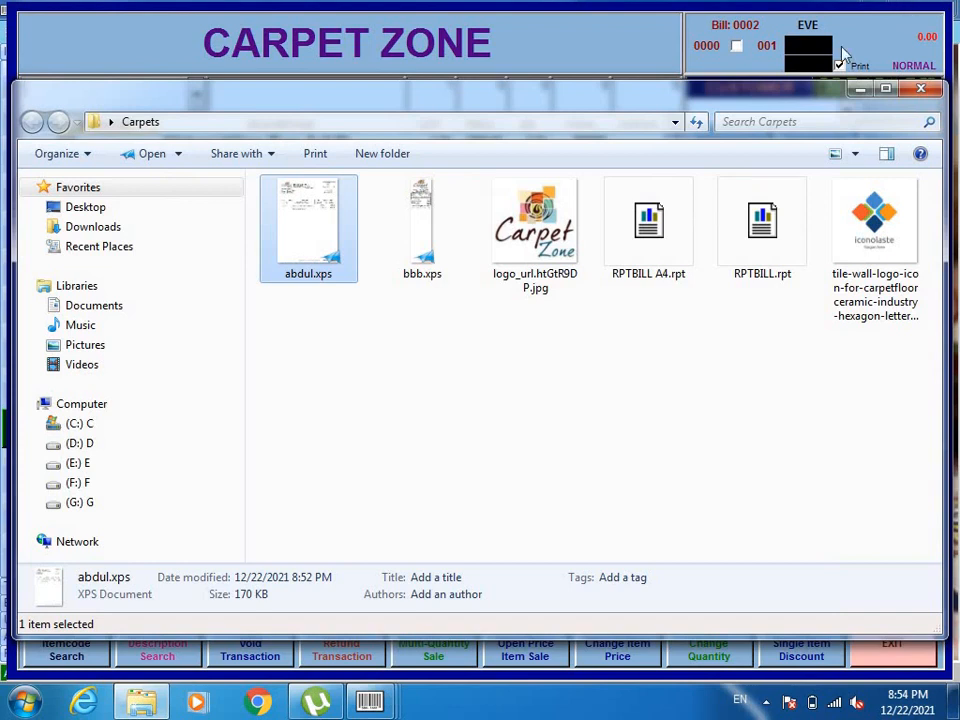
{"action": "double_click", "coordinate": [419, 229]}
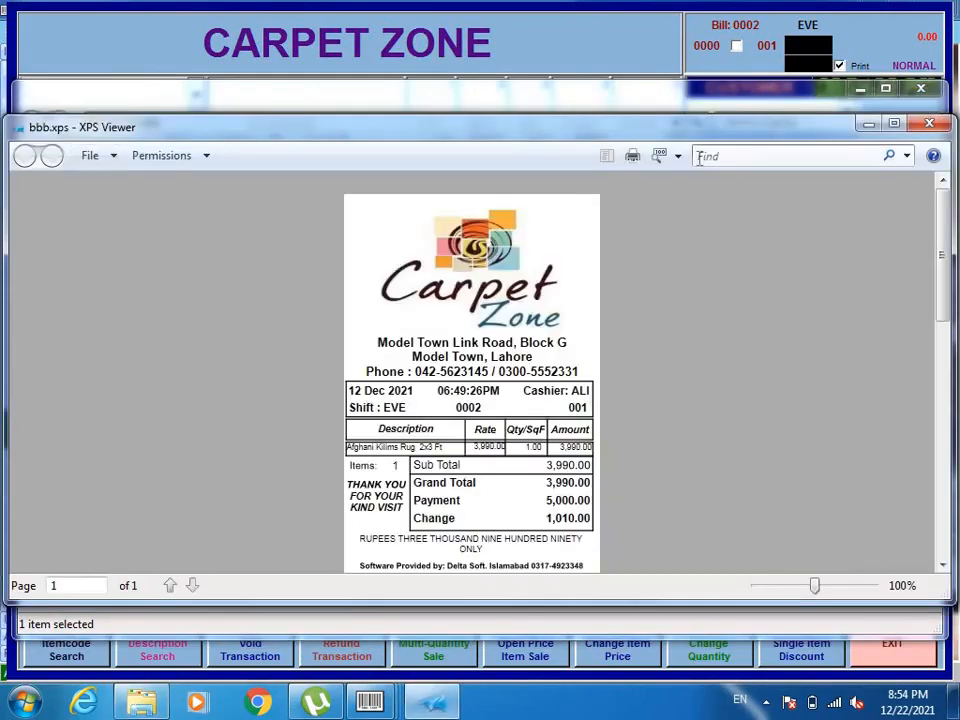
{"action": "left_click", "coordinate": [894, 123]}
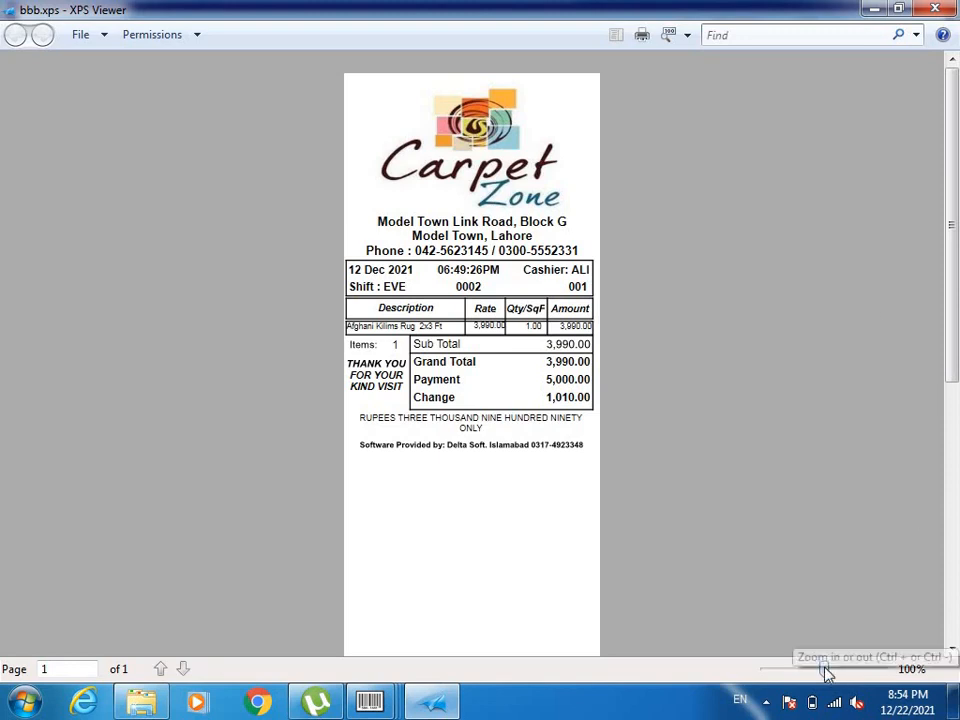
{"action": "left_click_drag", "start_coordinate": [827, 672], "coordinate": [835, 673]}
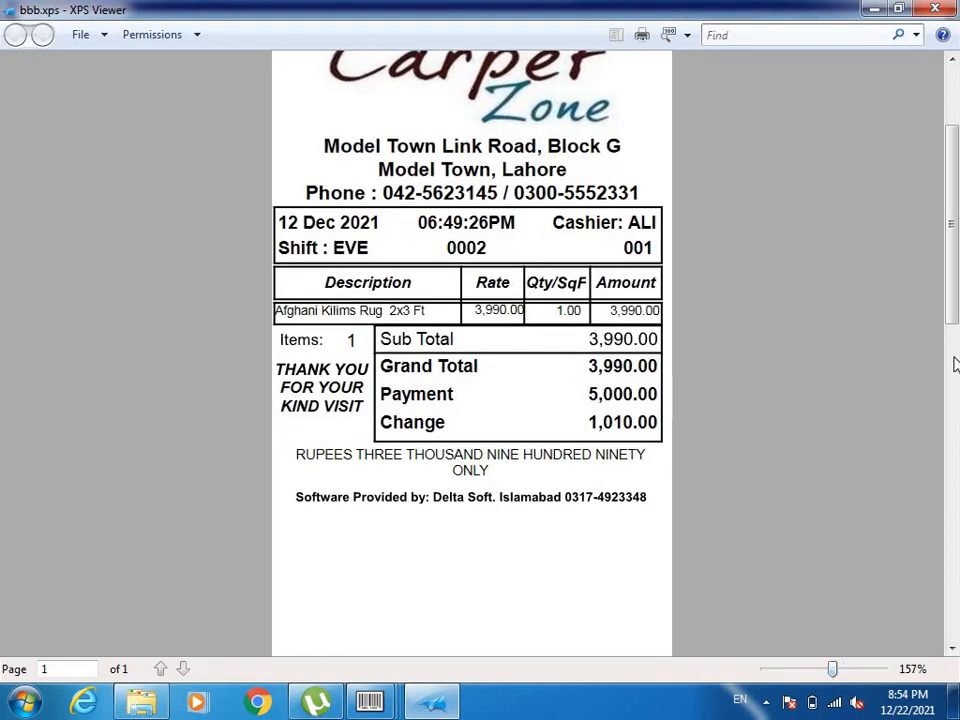
{"action": "left_click_drag", "start_coordinate": [955, 300], "coordinate": [955, 256]}
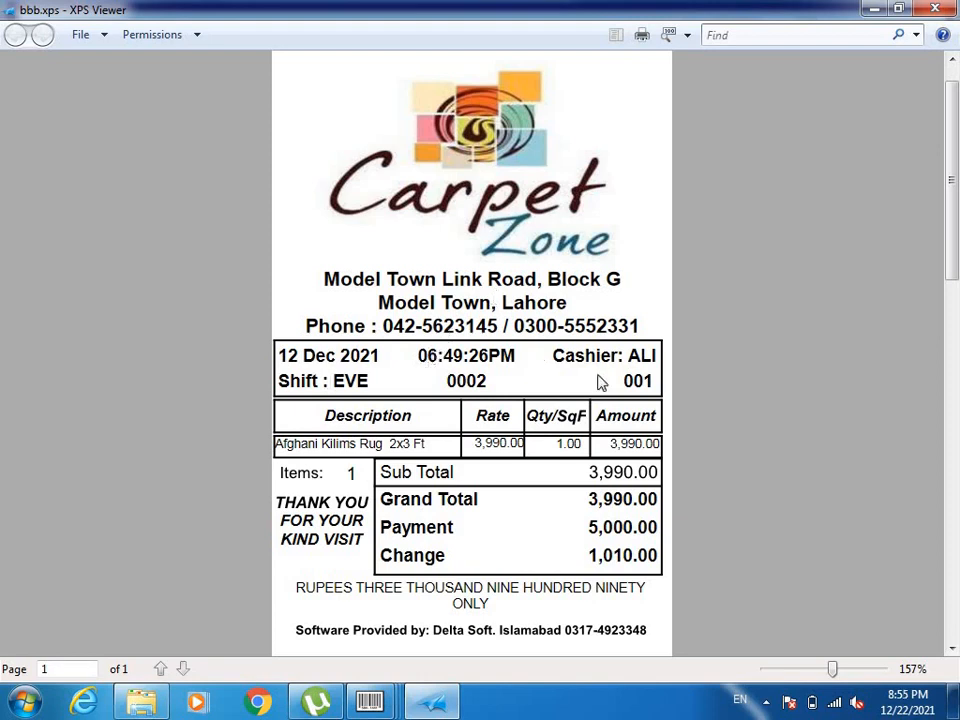
{"action": "left_click", "coordinate": [938, 9]}
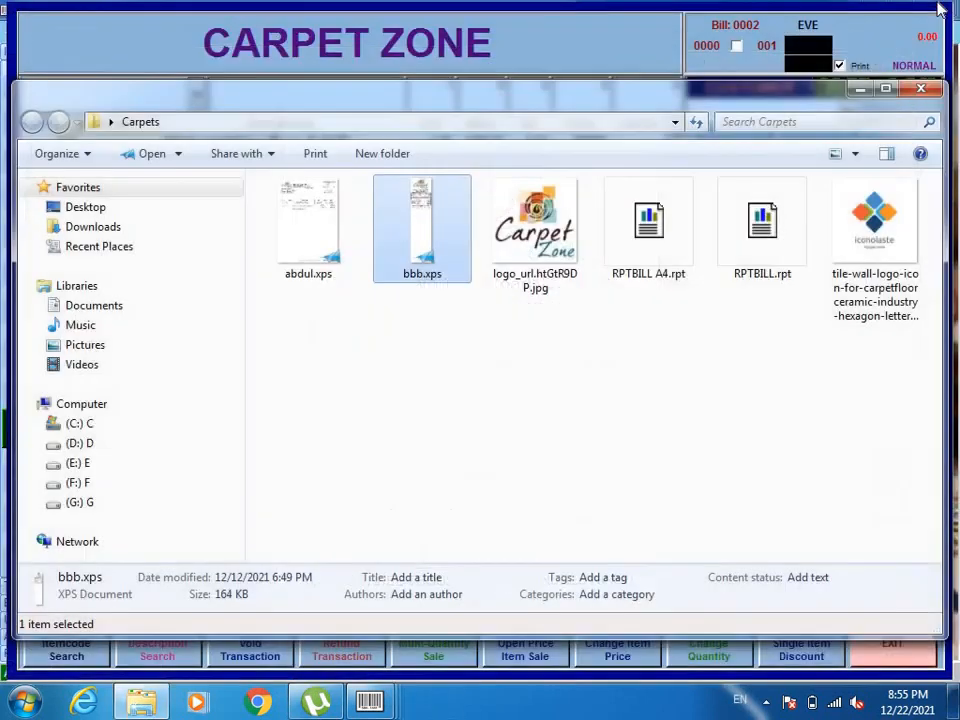
Reopen abdul.xps full screen and scroll through it, then close XPS Viewer and the Carpets folder
{"action": "double_click", "coordinate": [314, 230]}
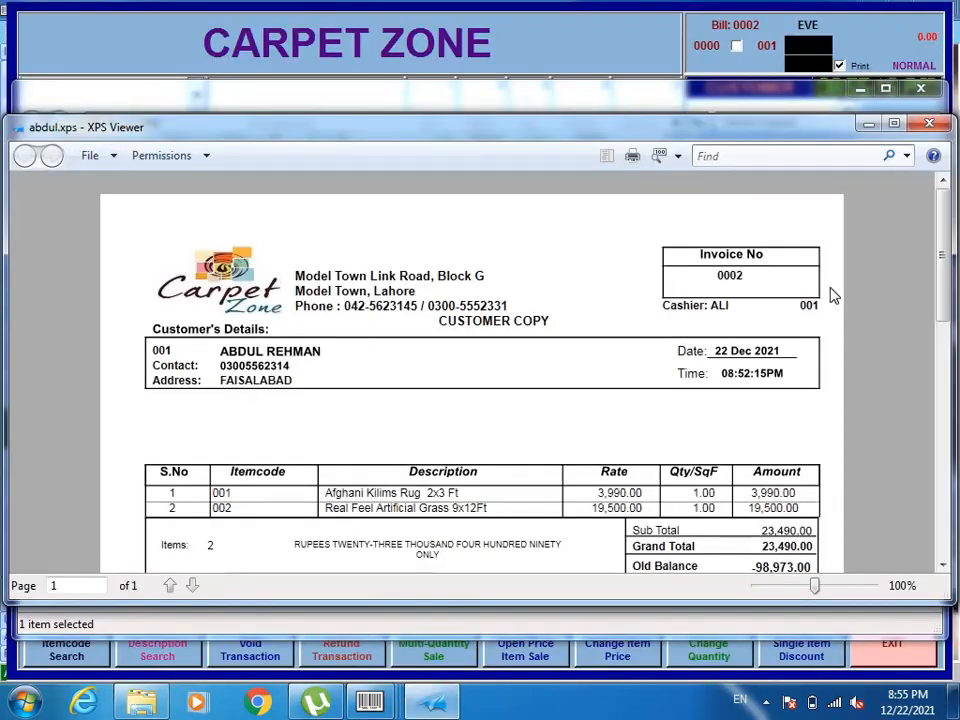
{"action": "left_click", "coordinate": [893, 124]}
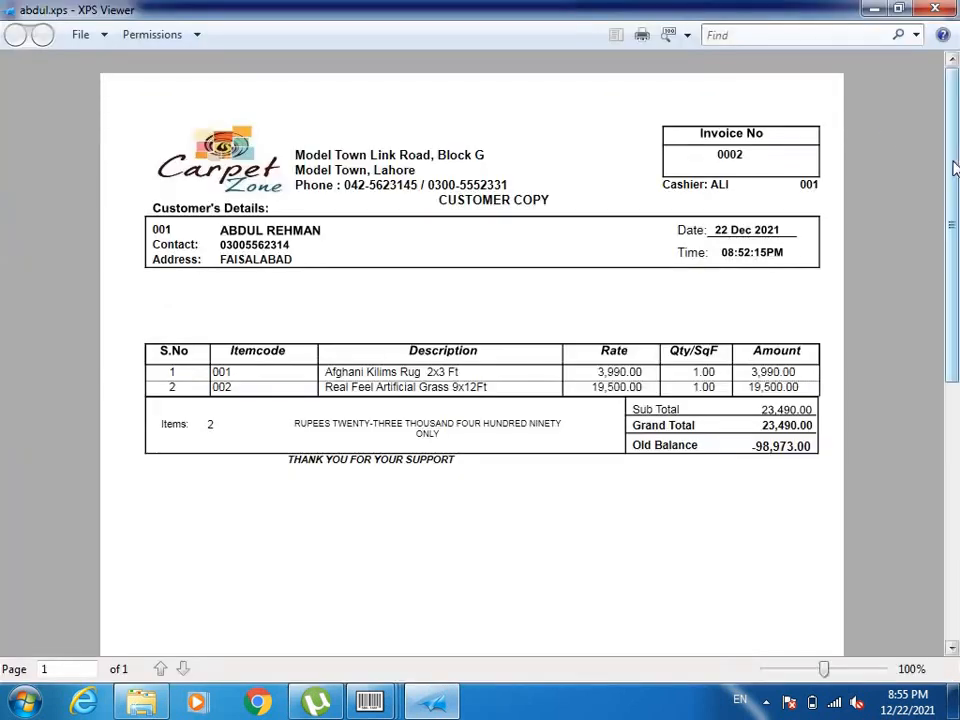
{"action": "mouse_move", "coordinate": [955, 170]}
{"action": "left_mouse_down"}
{"action": "mouse_move", "coordinate": [948, 448]}
{"action": "mouse_move", "coordinate": [945, 145]}
{"action": "left_mouse_up"}
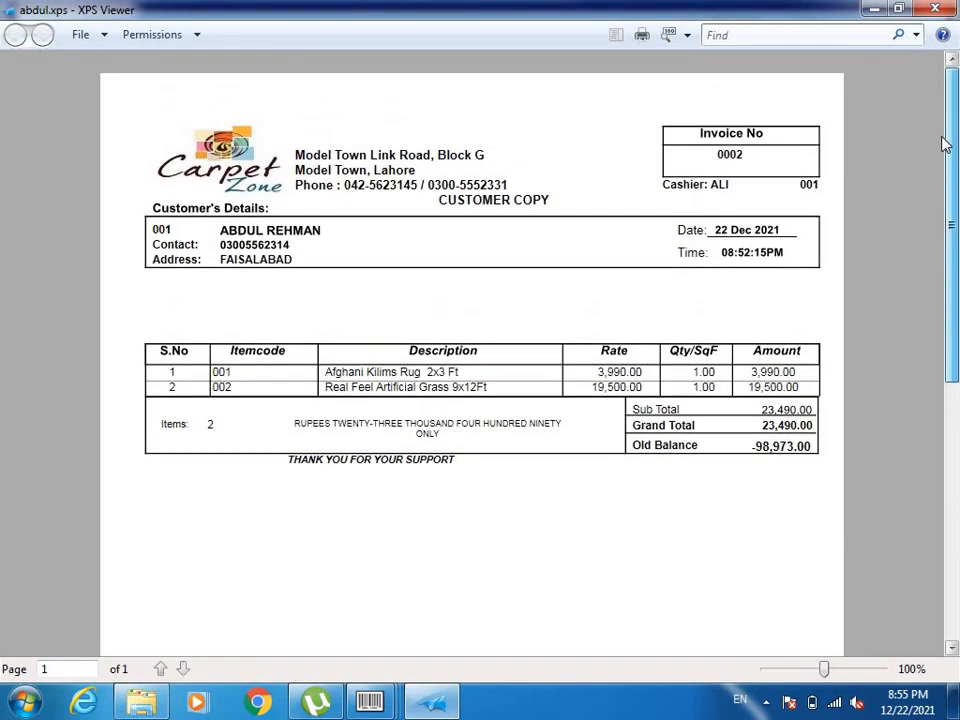
{"action": "left_click", "coordinate": [948, 8]}
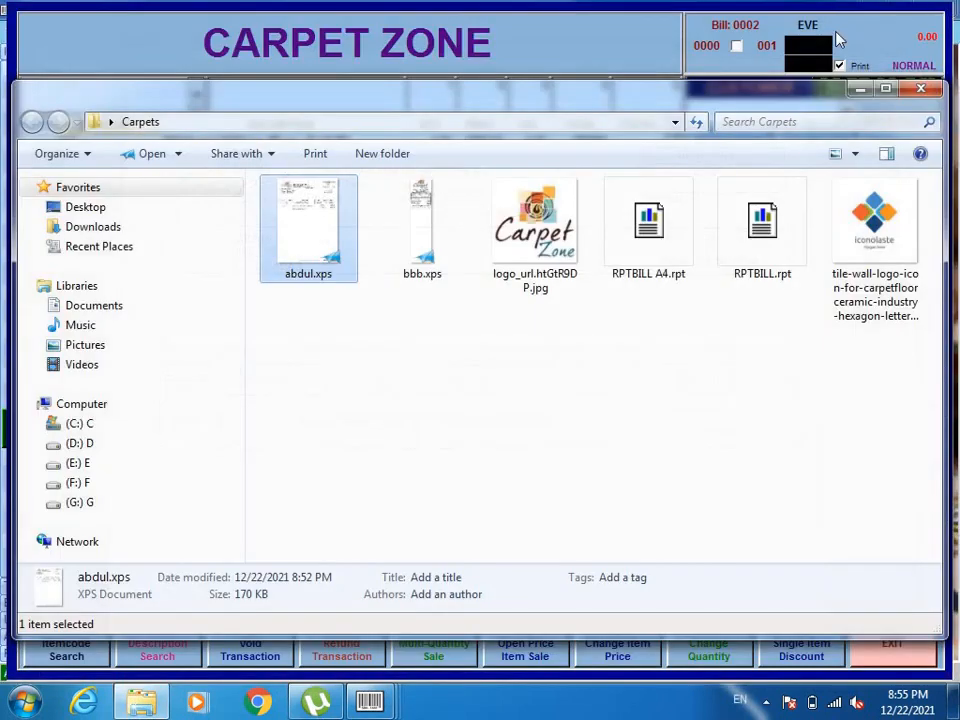
{"action": "left_click", "coordinate": [921, 91]}
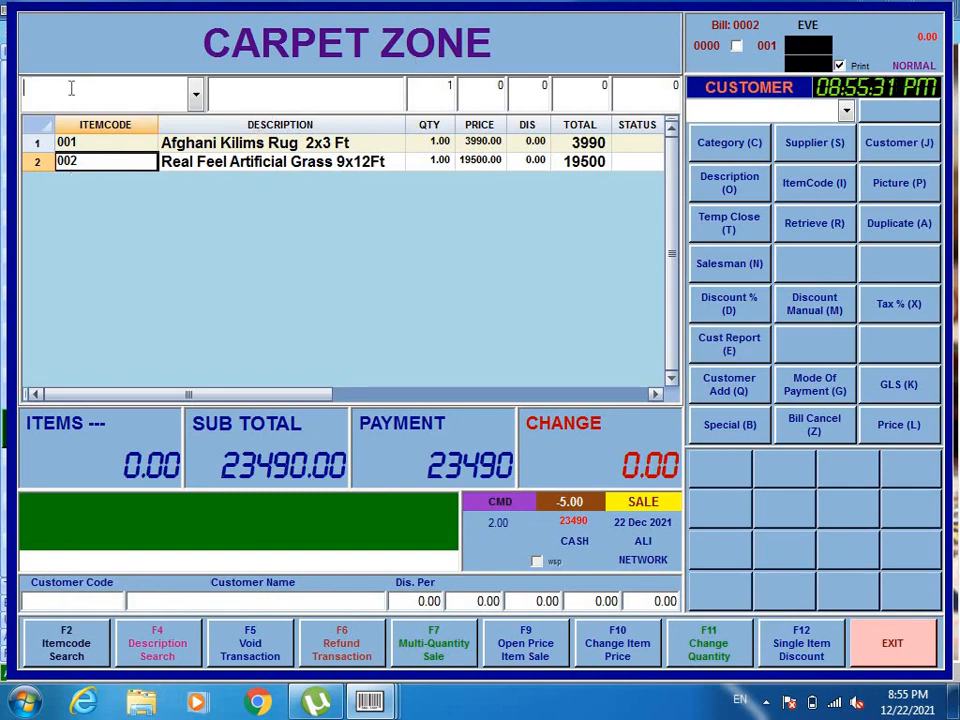
Search /CARP and add 80 of CARPET GHAZI (item 012) to bill 0003
{"action": "type", "text": "/CARP"}
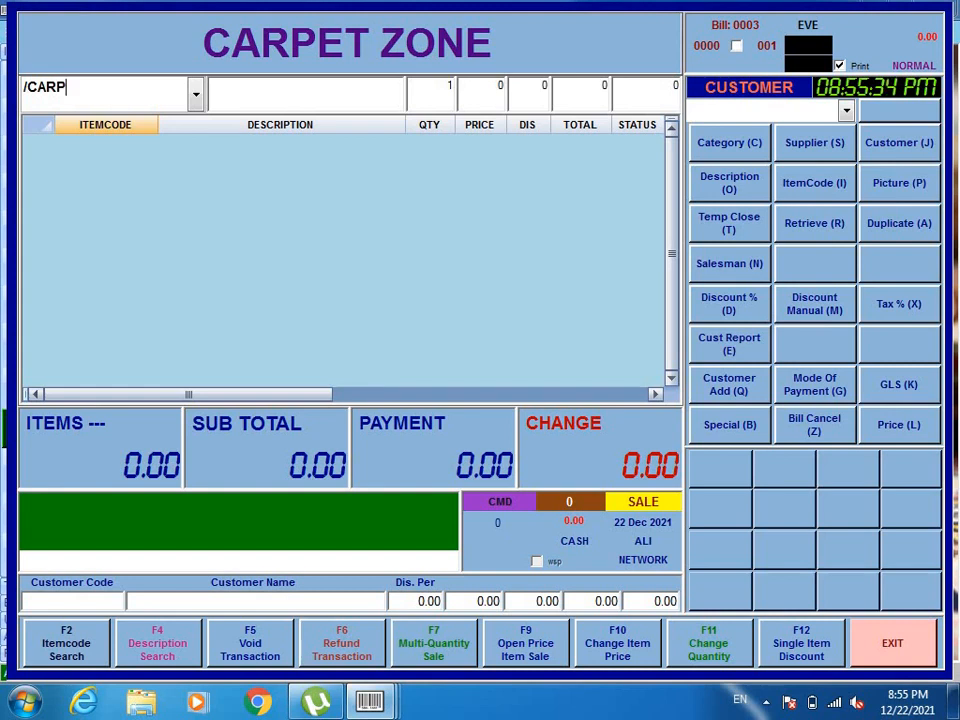
{"action": "key", "text": "Return"}
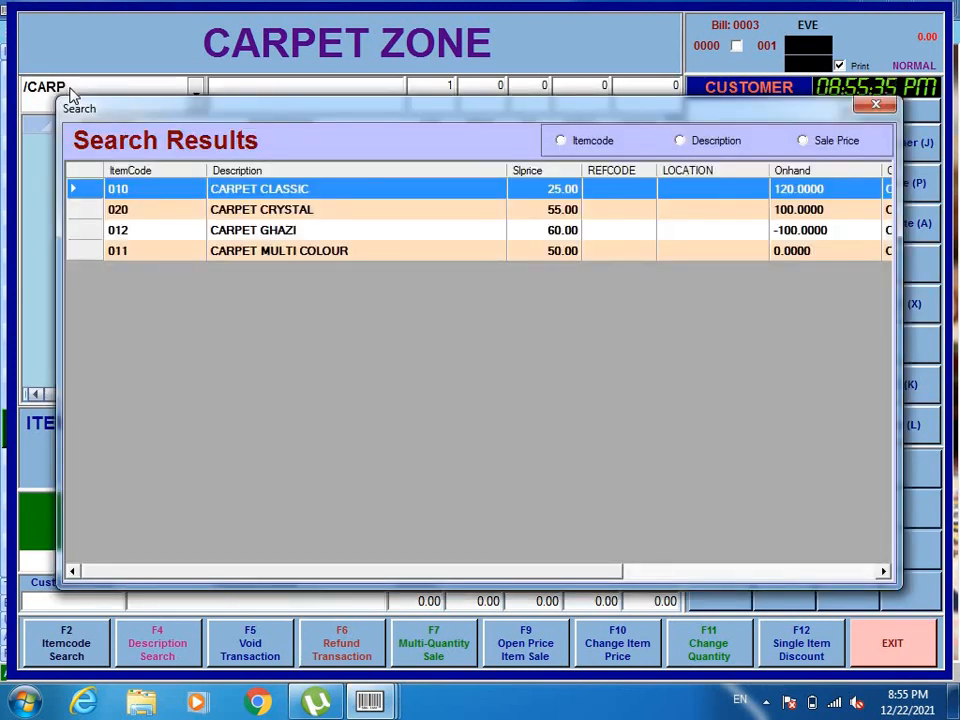
{"action": "left_click", "coordinate": [273, 238]}
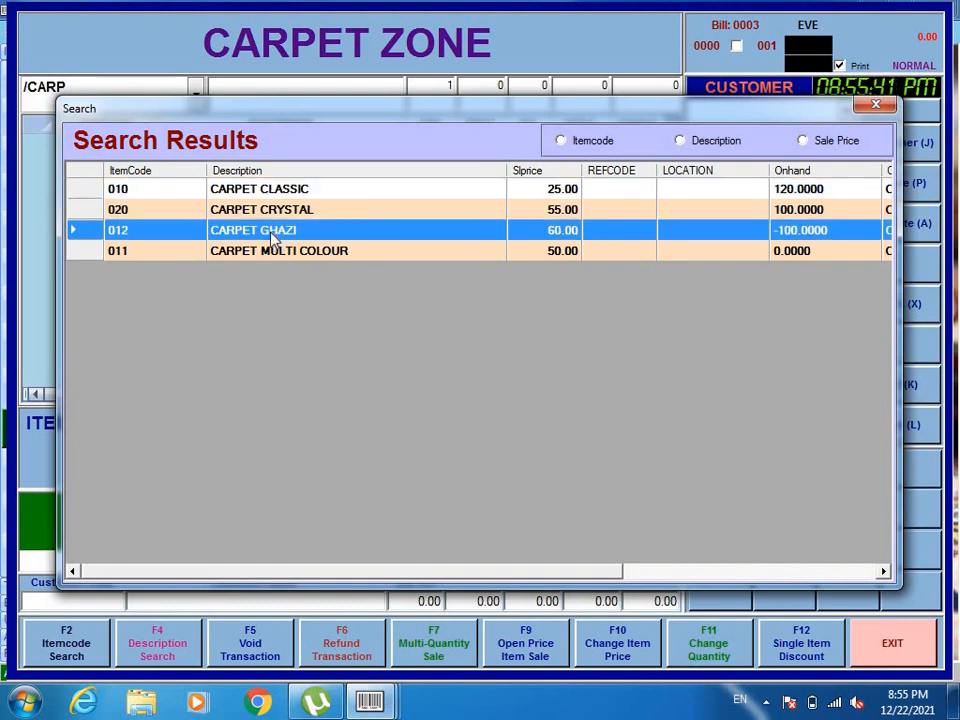
{"action": "double_click", "coordinate": [273, 238]}
{"action": "type", "text": "+012"}
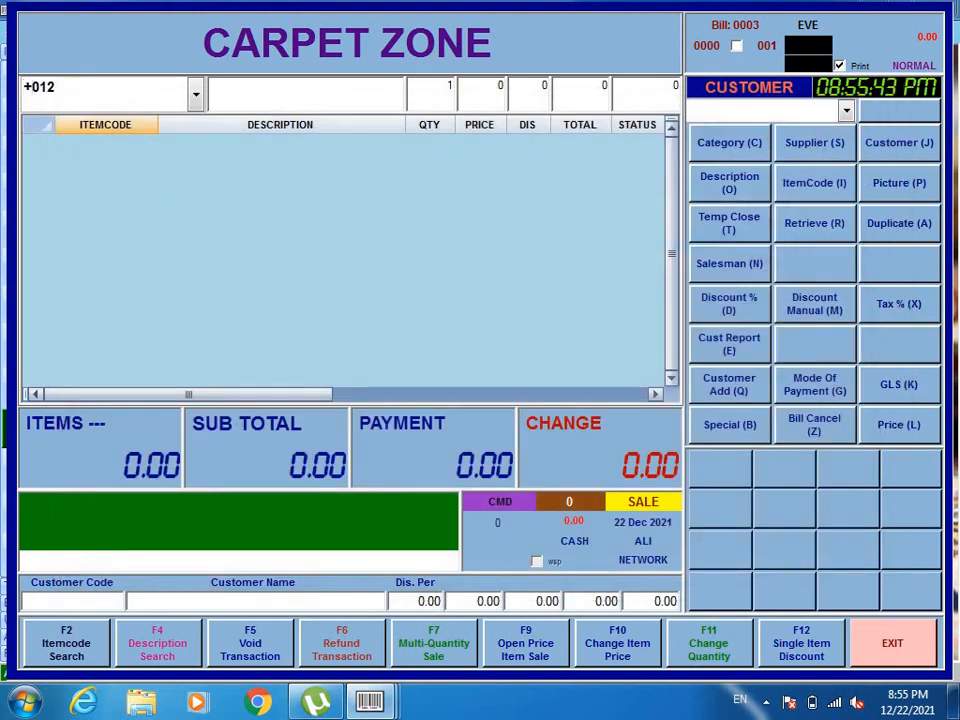
{"action": "key", "text": "Return"}
{"action": "type", "text": "80"}
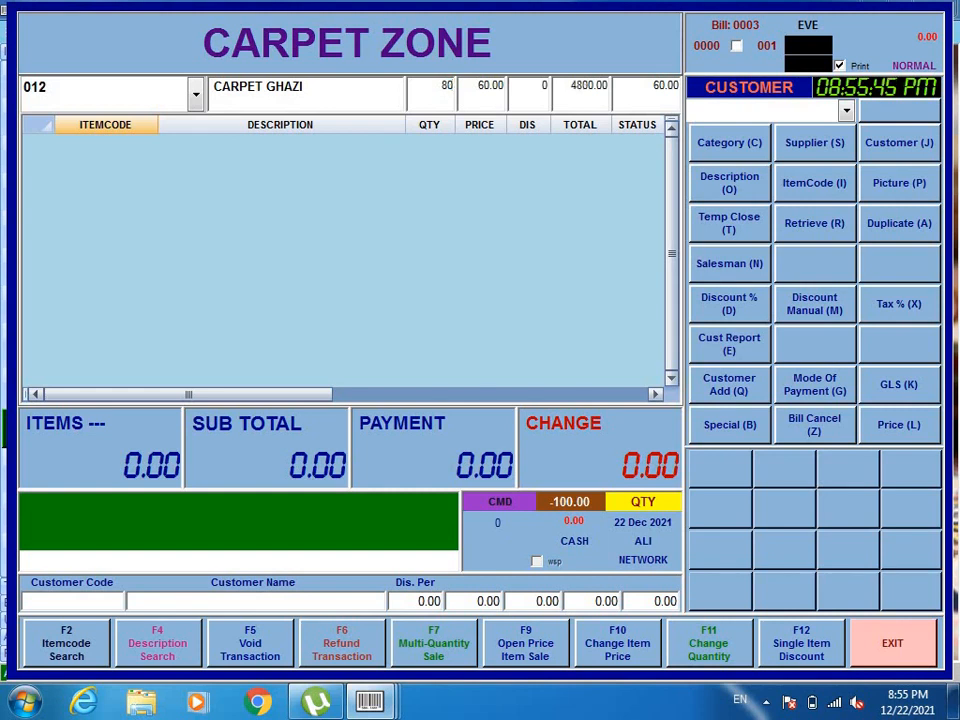
{"action": "key", "text": "Return"}
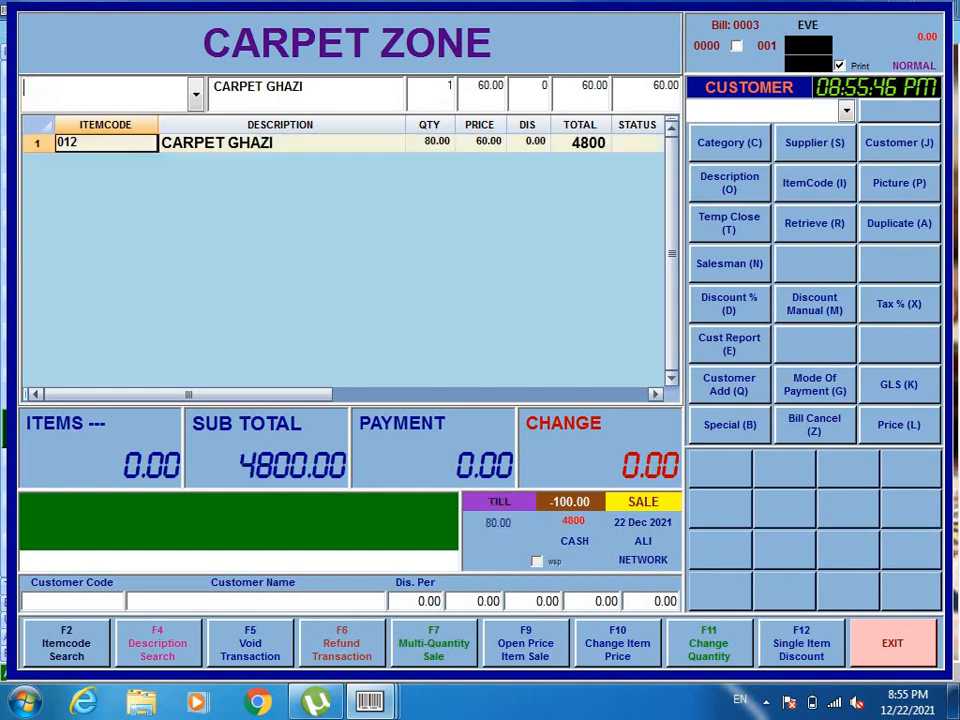
{"action": "left_click", "coordinate": [486, 143]}
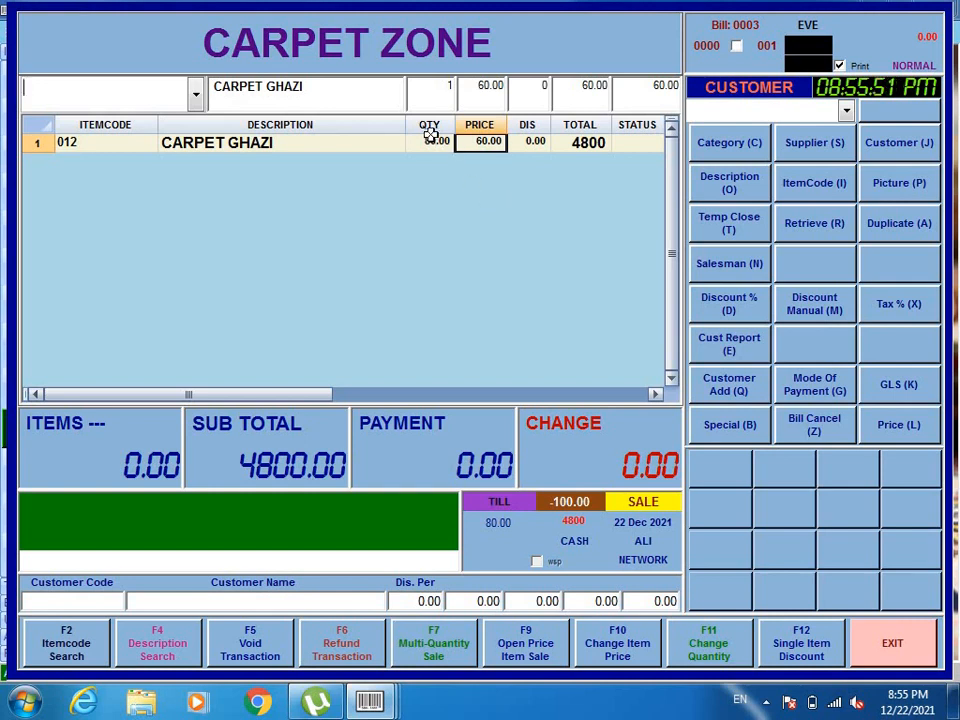
{"action": "left_click", "coordinate": [583, 143]}
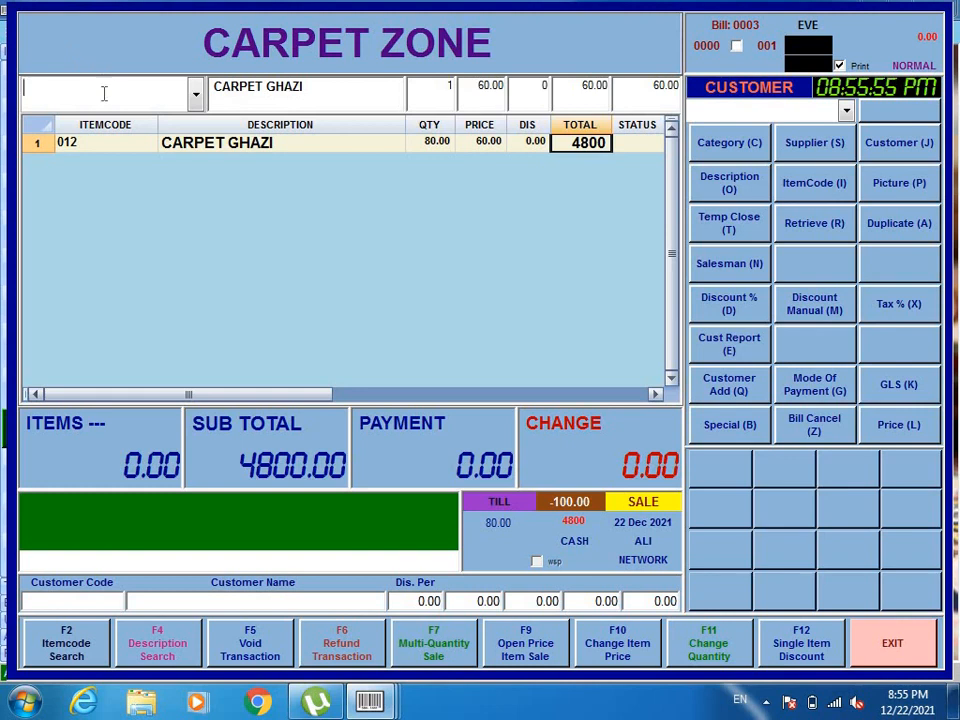
Add 50 CARPET CRYSTAL (item 020) at 55.00, giving a 2750 line total
{"action": "type", "text": "/CARP"}
{"action": "key", "text": "Return"}
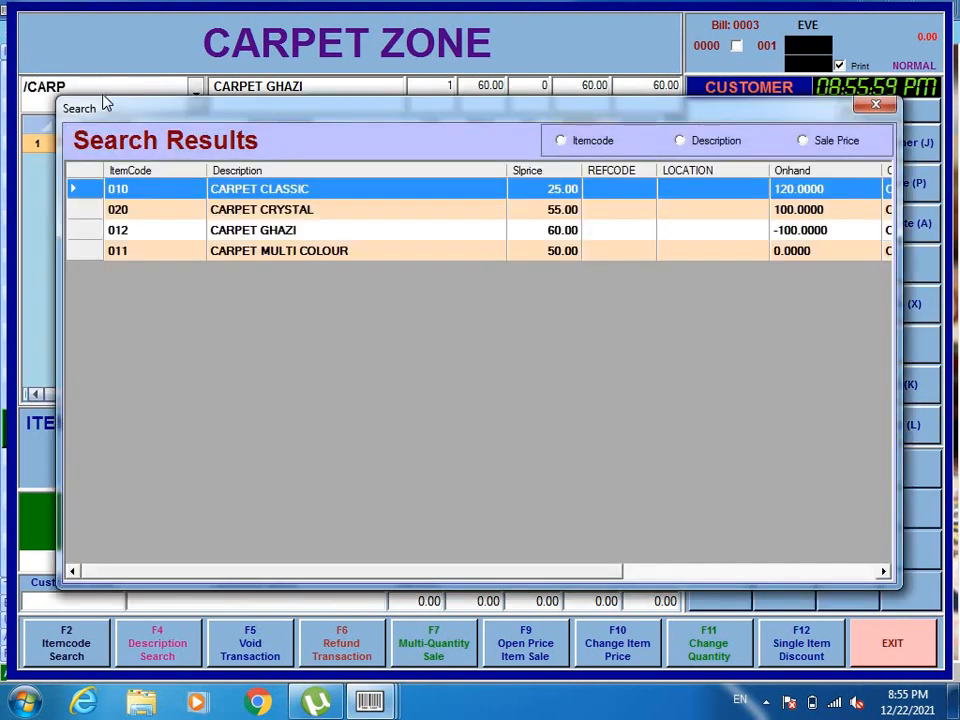
{"action": "key", "text": "Down"}
{"action": "key", "text": "Return"}
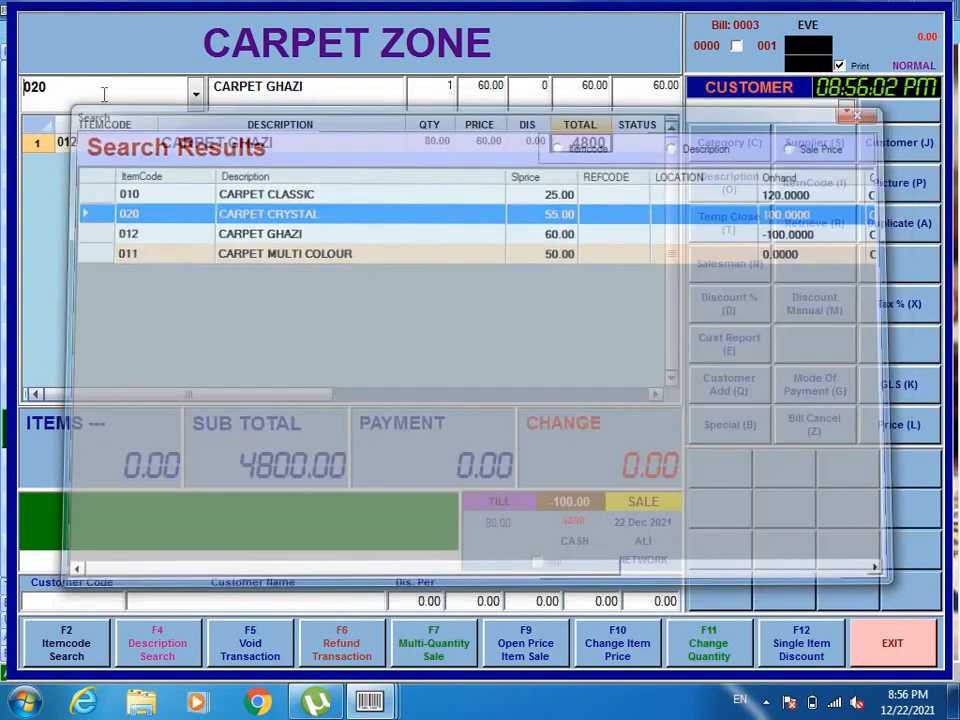
{"action": "key", "text": "Return"}
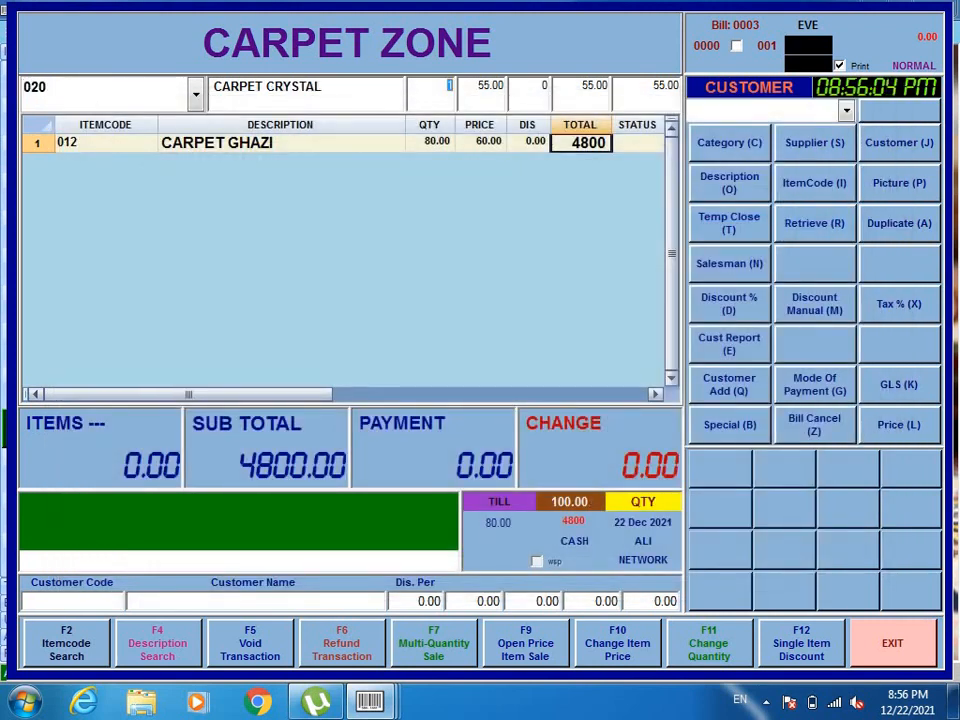
{"action": "type", "text": "50"}
{"action": "key", "text": "Return"}
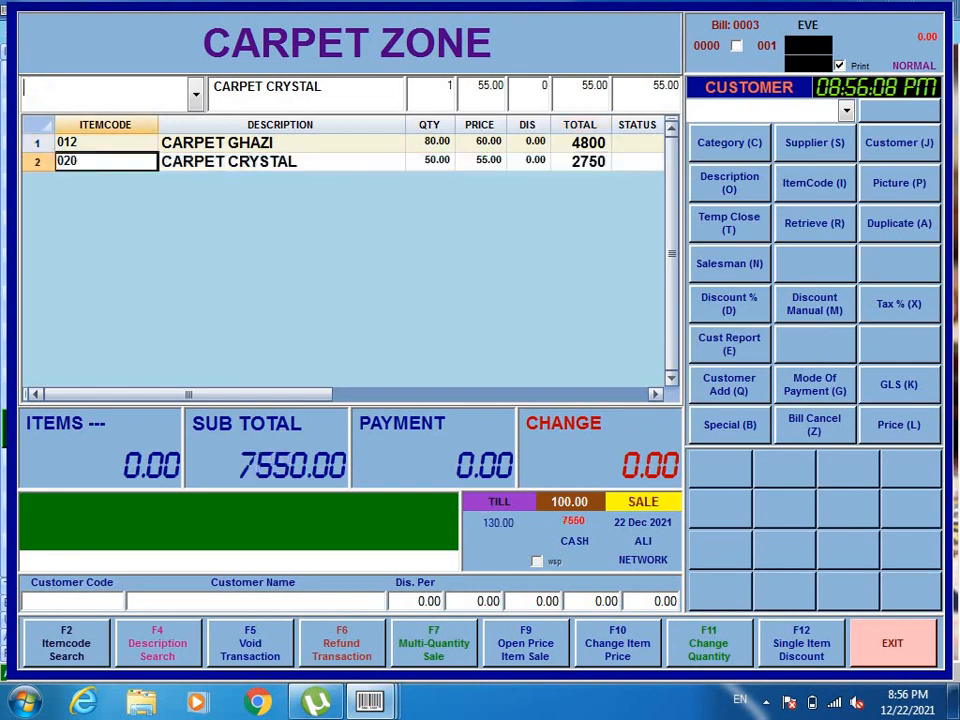
{"action": "left_click", "coordinate": [496, 160]}
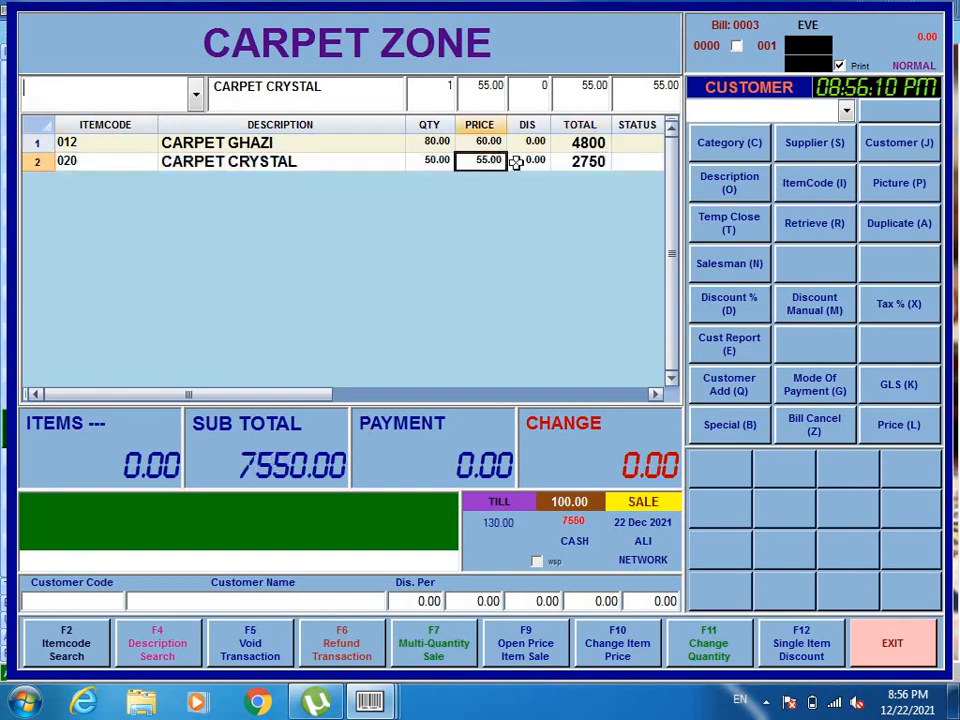
{"action": "left_click", "coordinate": [592, 168]}
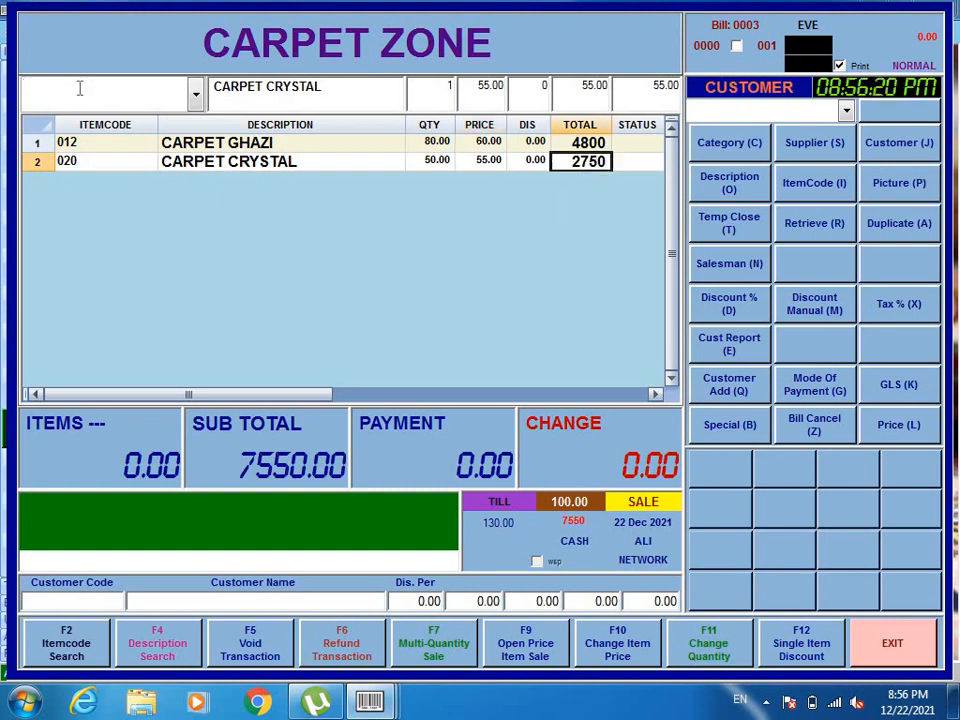
Search /JANA and add 2 Kids Janamaz (item 007) at 290.00
{"action": "type", "text": "/JANA"}
{"action": "key", "text": "Return"}
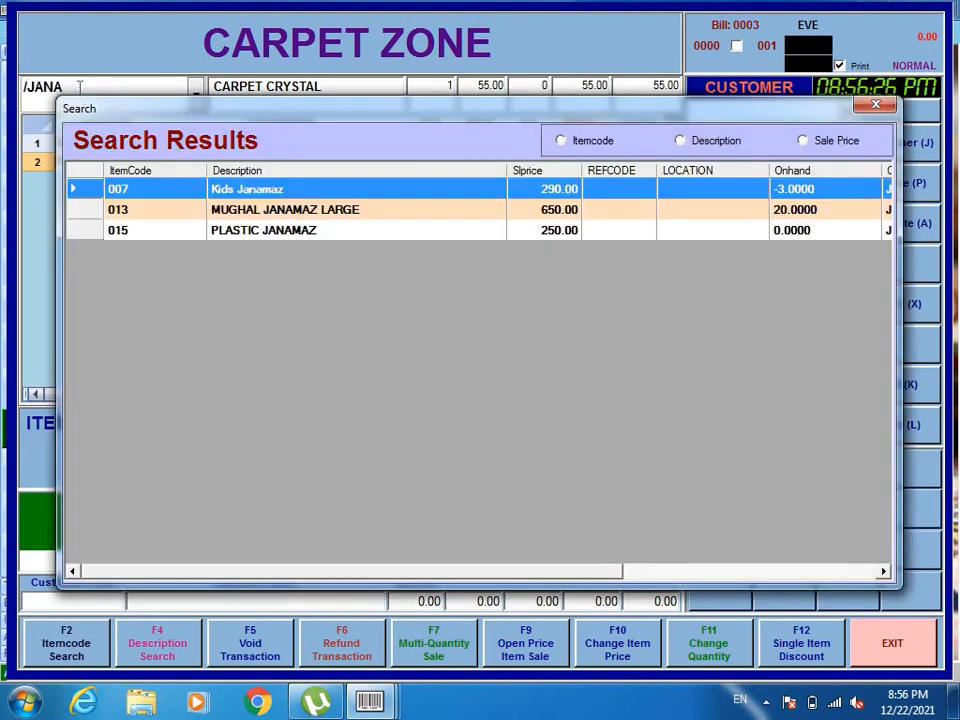
{"action": "key", "text": "Return"}
{"action": "type", "text": "2"}
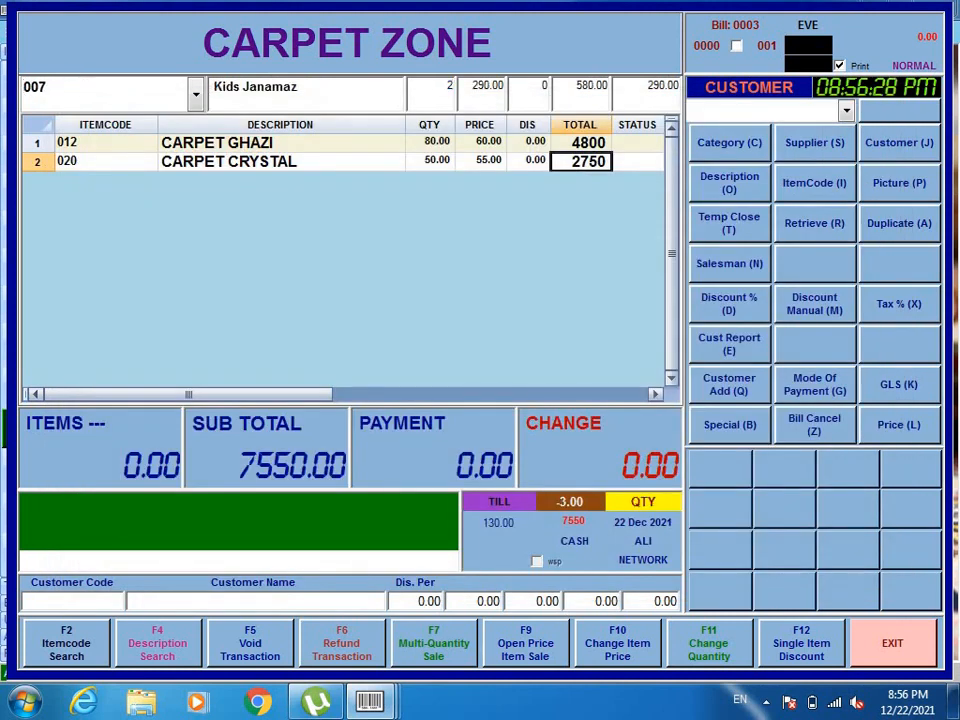
{"action": "key", "text": "Return"}
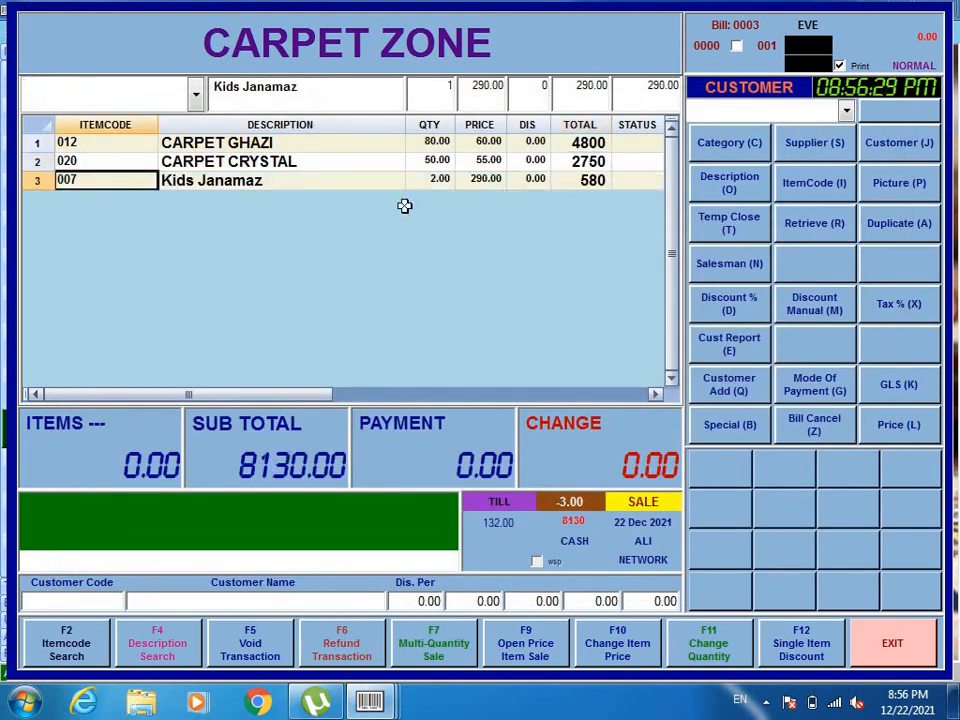
{"action": "left_click", "coordinate": [483, 180]}
{"action": "left_click", "coordinate": [440, 180]}
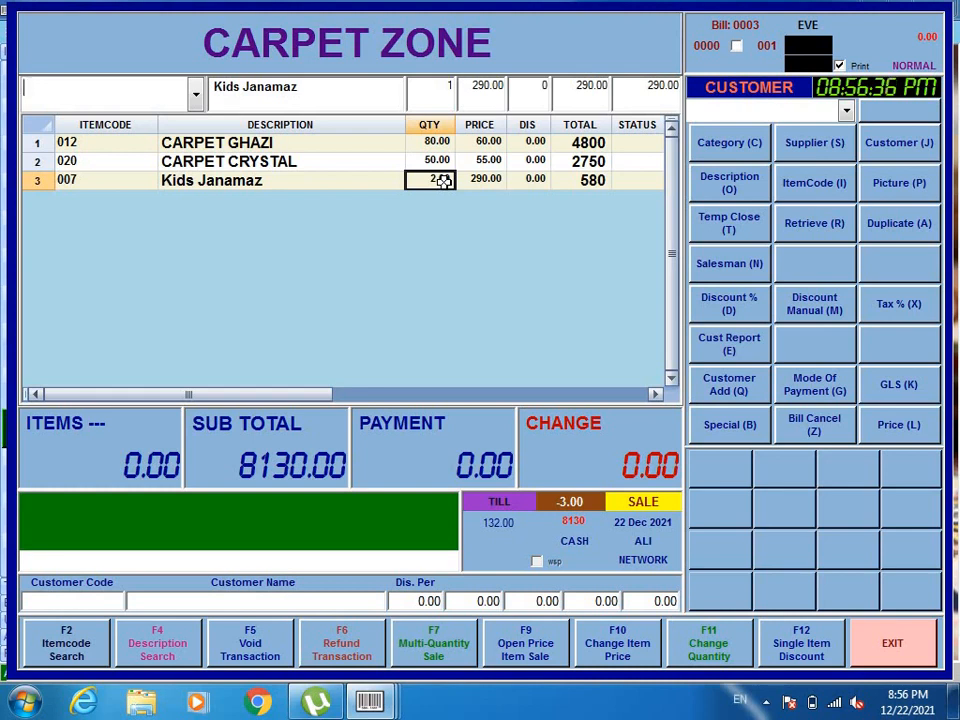
Enter a payment of 8130 to complete bill 0003
{"action": "key", "text": "Return"}
{"action": "type", "text": "8"}
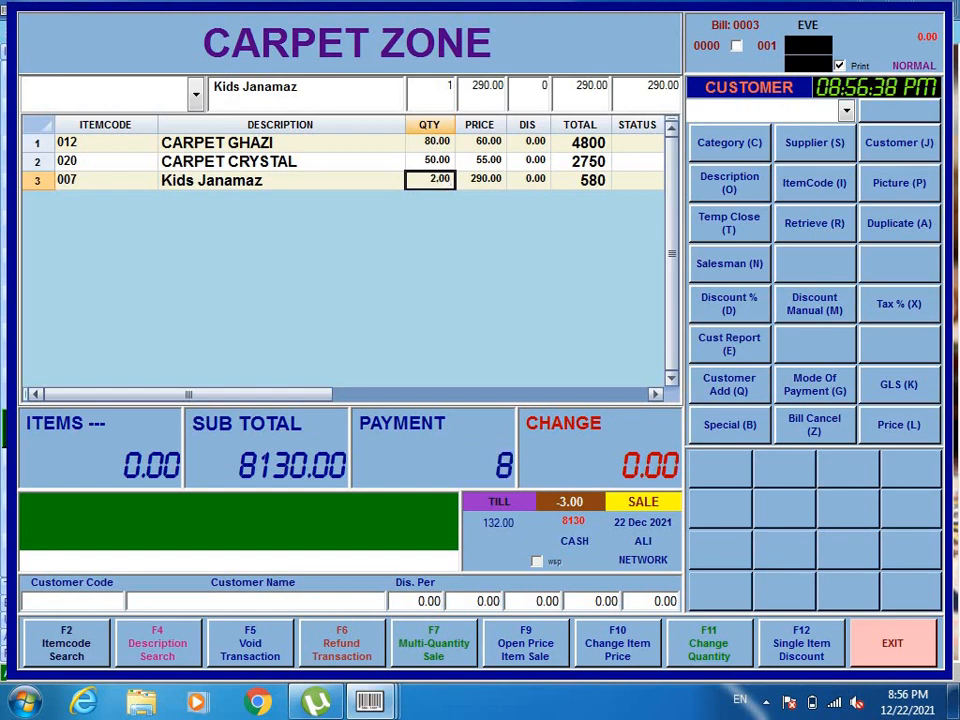
{"action": "type", "text": "1"}
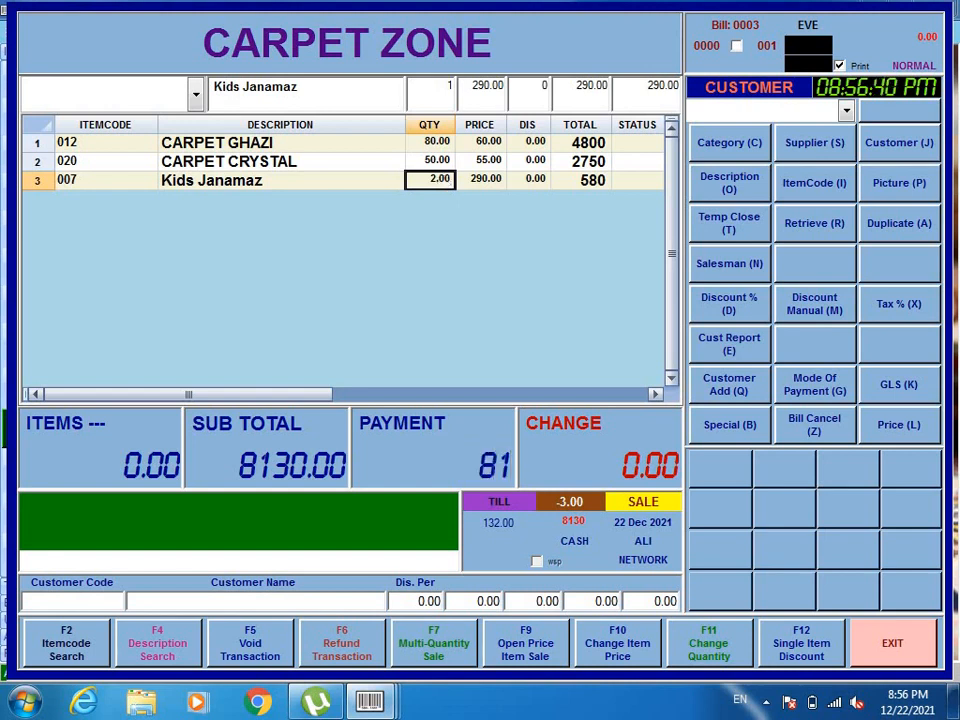
{"action": "type", "text": "30"}
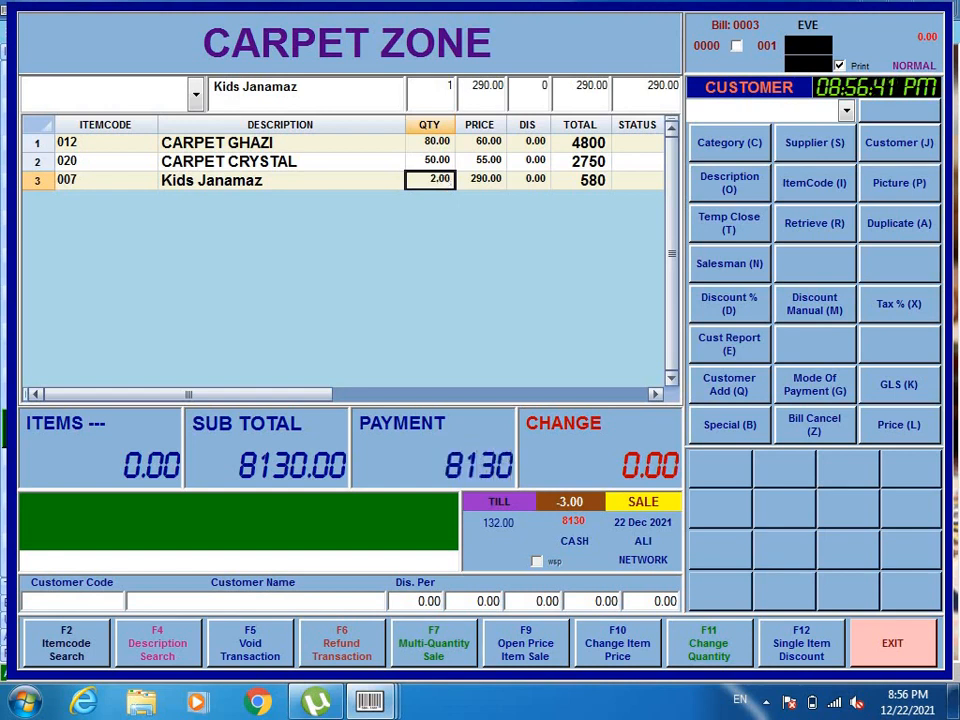
{"action": "key", "text": "Return"}
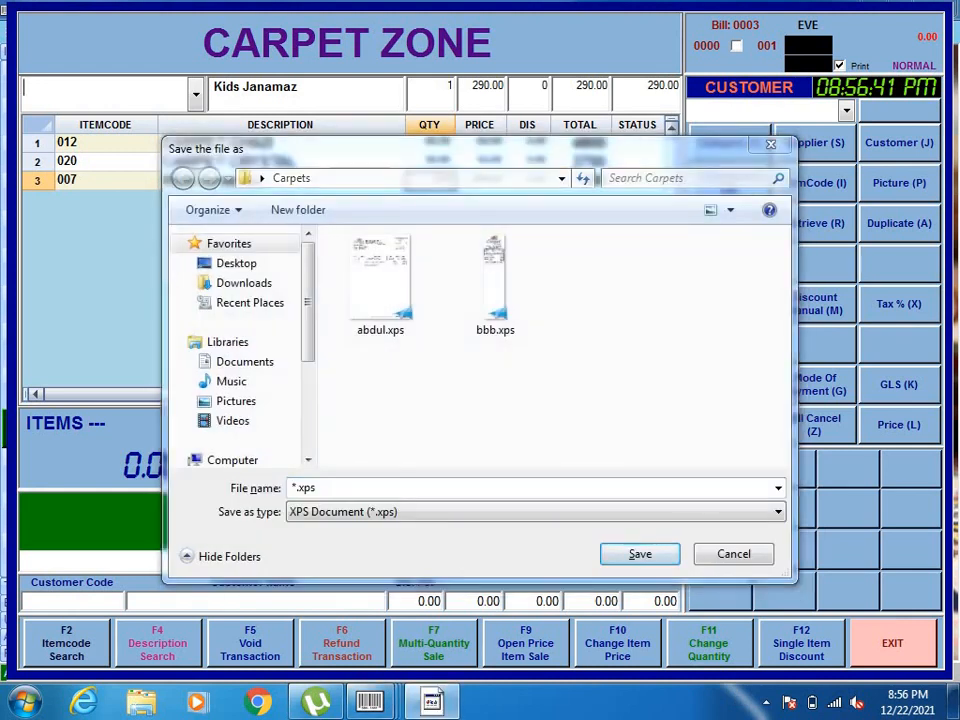
Save the invoice as sss.xps, then show the desktop
{"action": "left_click", "coordinate": [501, 533]}
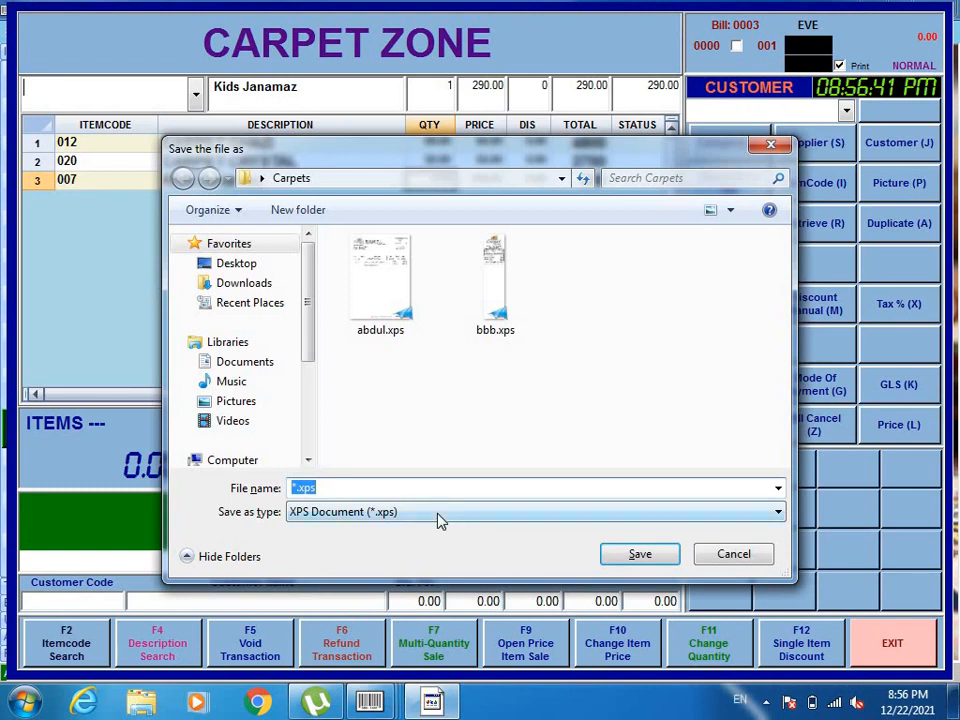
{"action": "type", "text": "sss"}
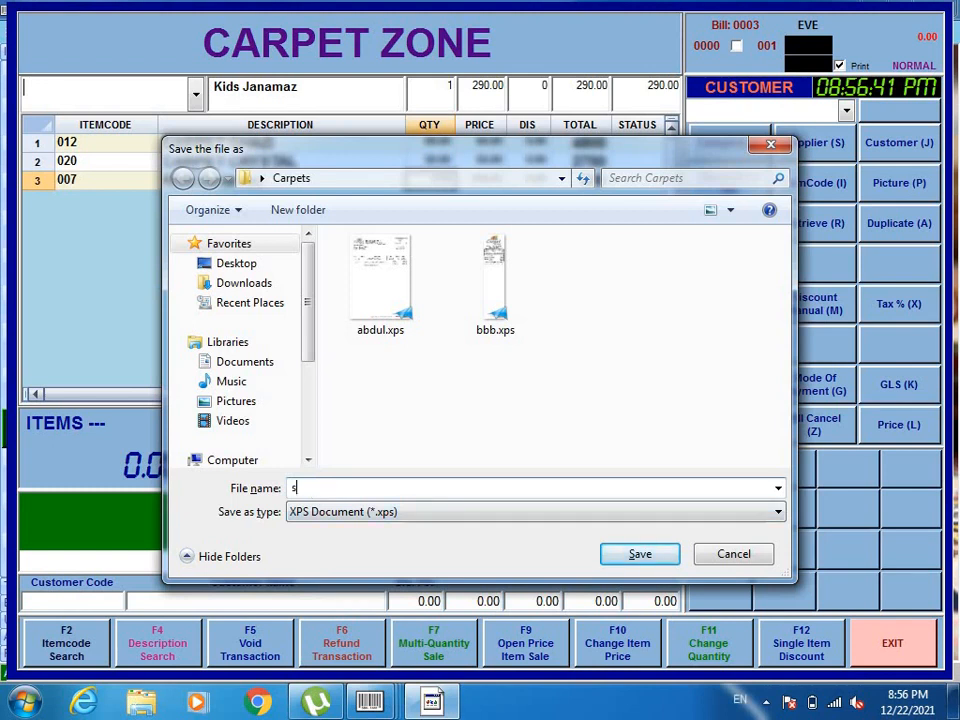
{"action": "left_click", "coordinate": [623, 561]}
{"action": "left_click", "coordinate": [955, 700]}
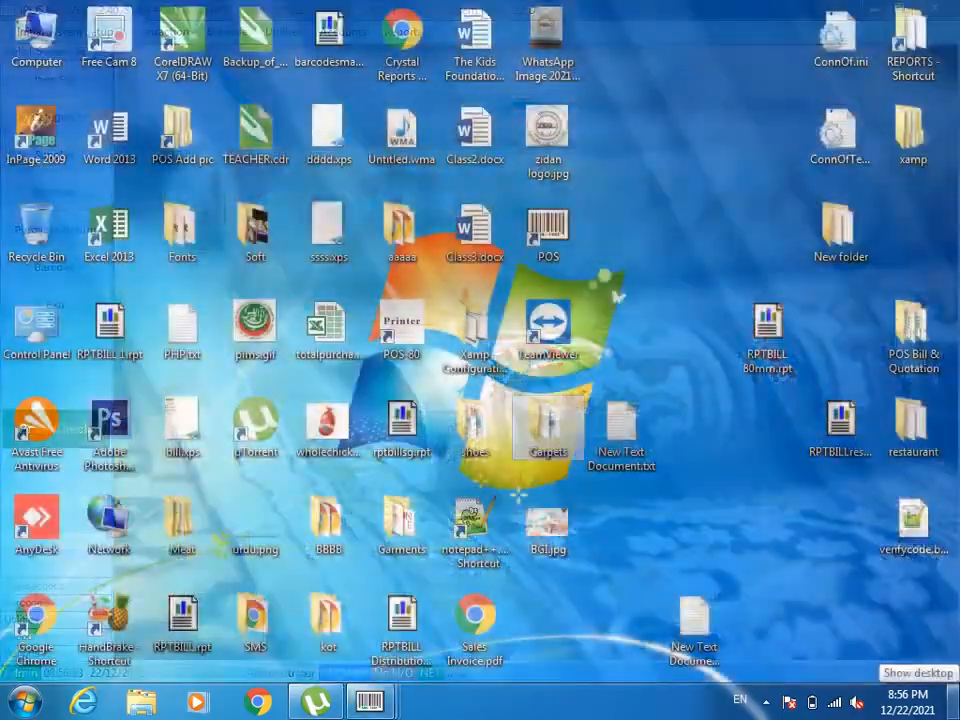
Open sss.xps from the Carpets folder full screen, scroll it, then close the viewer and folder
{"action": "double_click", "coordinate": [568, 432]}
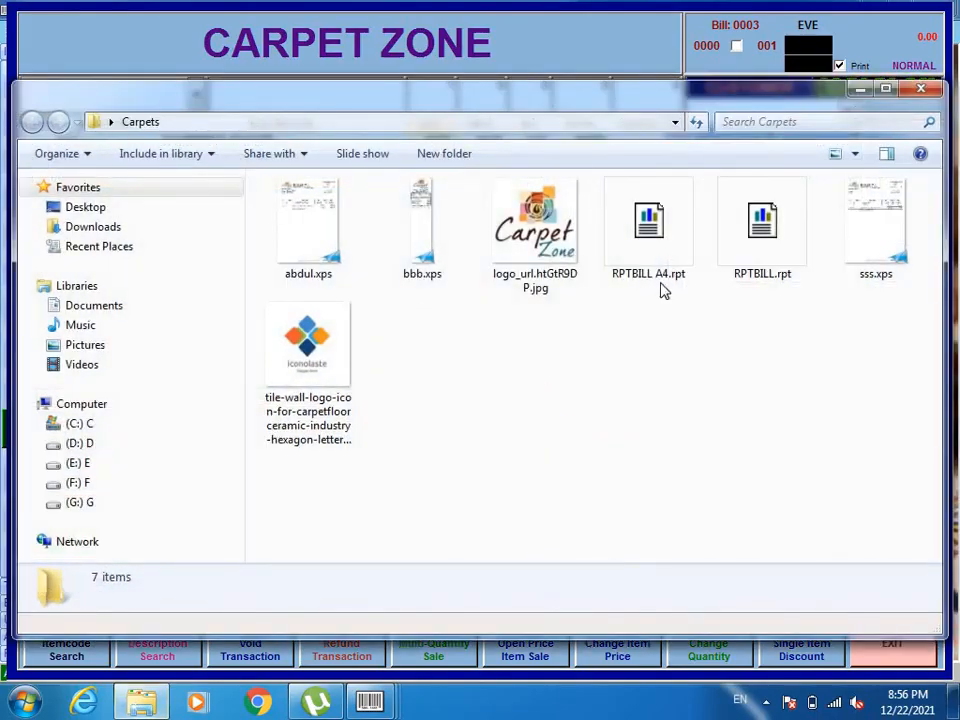
{"action": "double_click", "coordinate": [885, 231]}
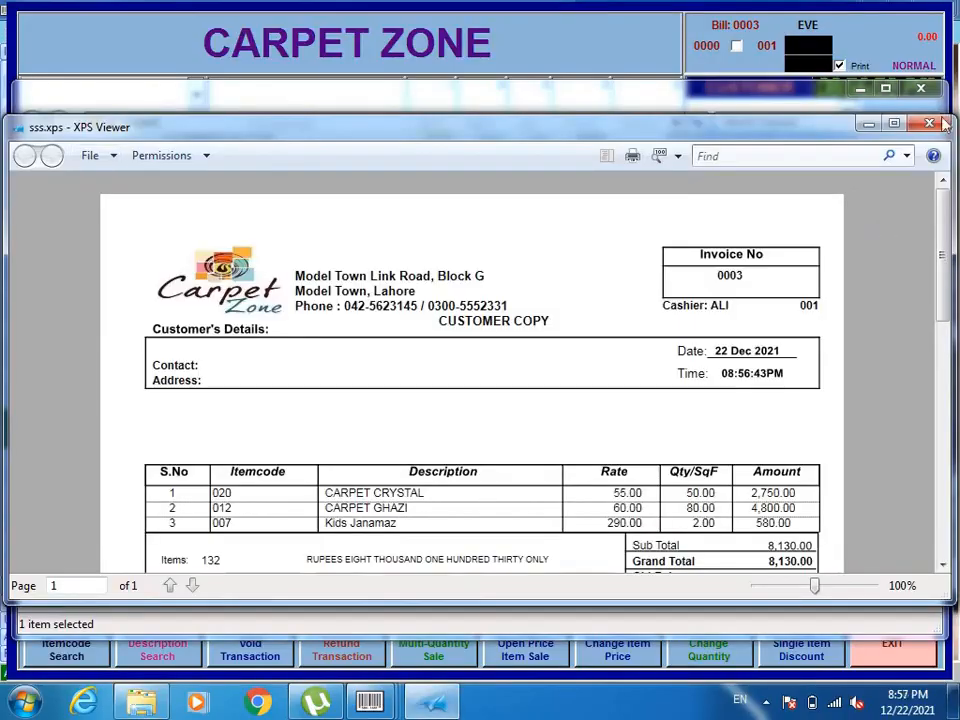
{"action": "left_click", "coordinate": [895, 124]}
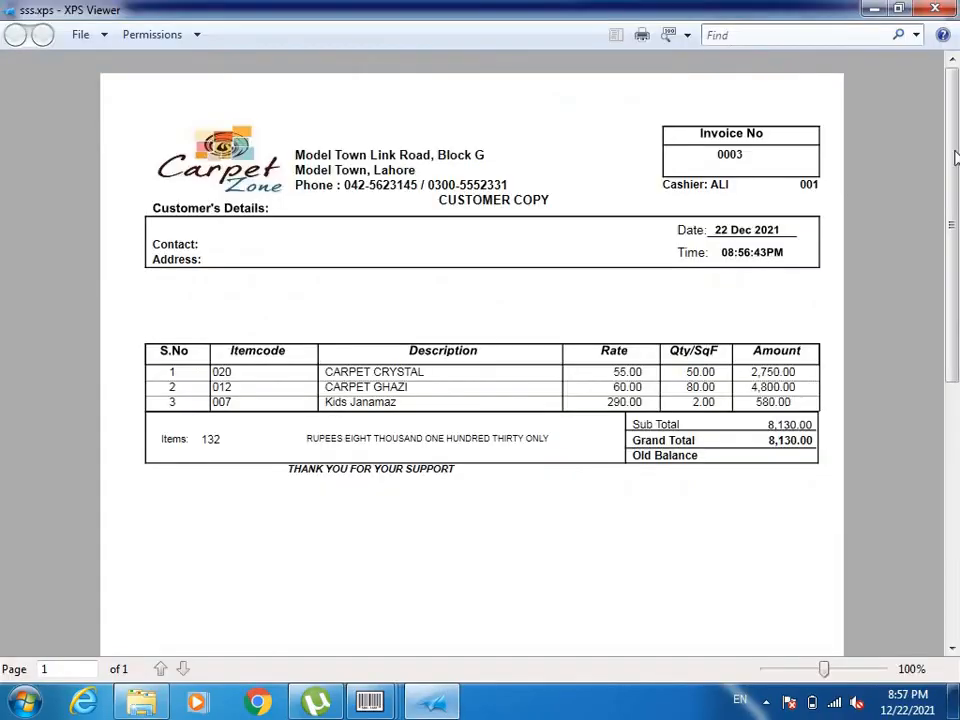
{"action": "mouse_move", "coordinate": [953, 168]}
{"action": "left_mouse_down"}
{"action": "mouse_move", "coordinate": [954, 214]}
{"action": "mouse_move", "coordinate": [953, 168]}
{"action": "left_mouse_up"}
{"action": "left_click", "coordinate": [930, 8]}
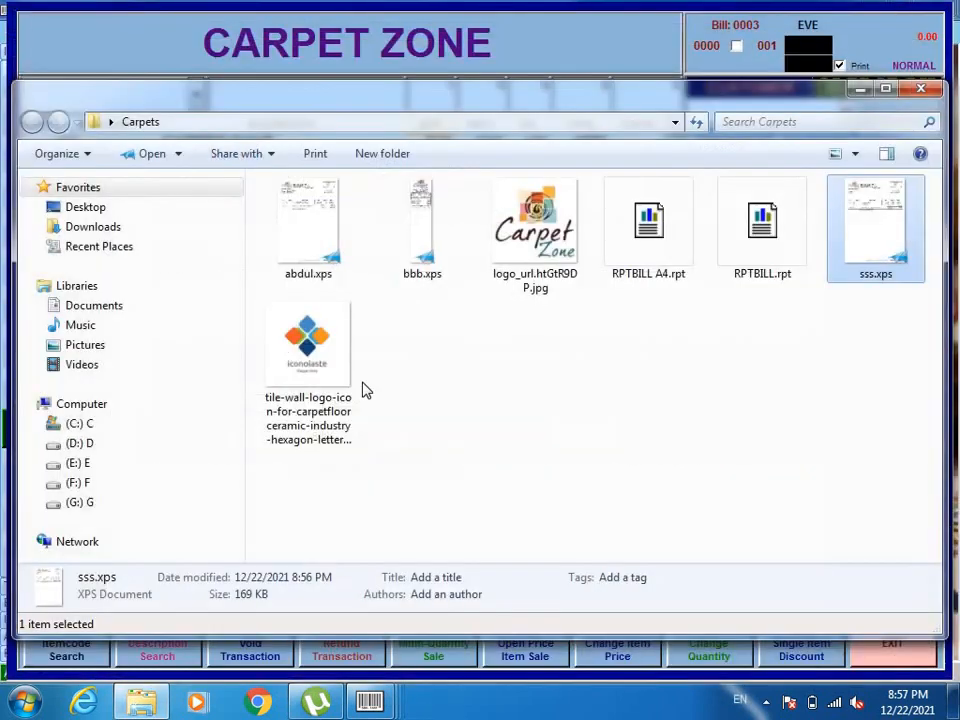
{"action": "left_click", "coordinate": [908, 94]}
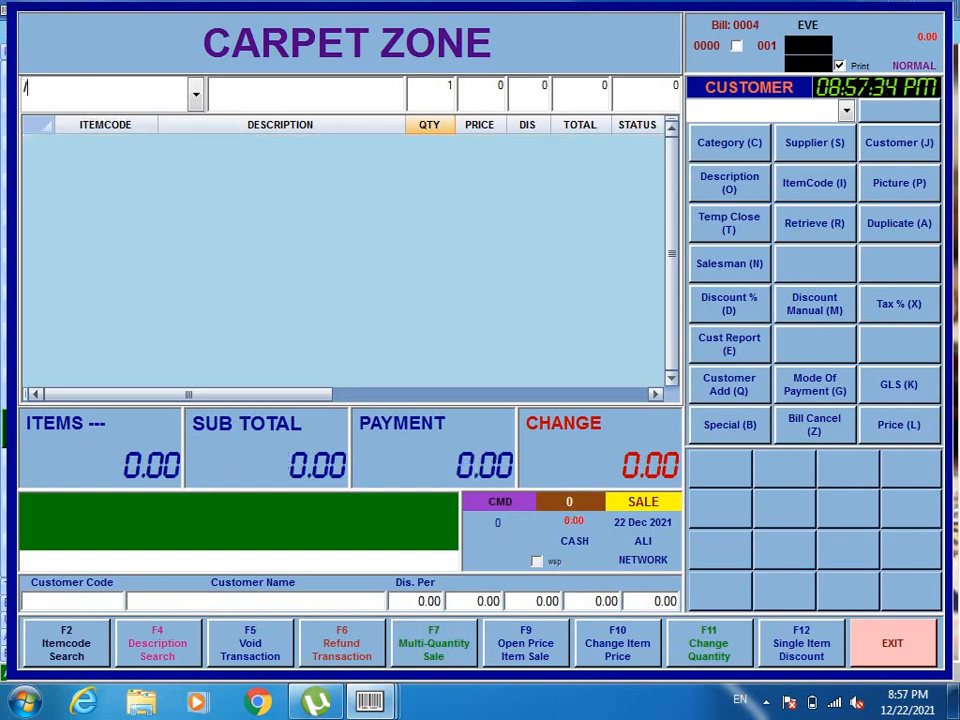
Search /CURT and add one 2 PCS SET Ready Made Curtain (item 018) at 1850.00
{"action": "type", "text": "/CURT"}
{"action": "key", "text": "Return"}
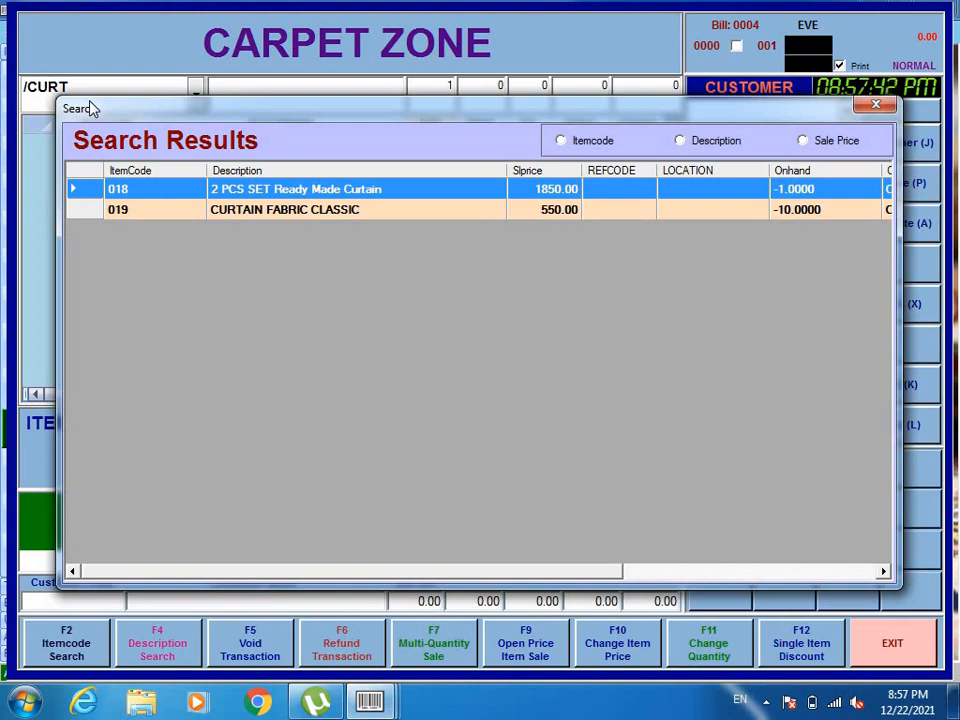
{"action": "key", "text": "Return"}
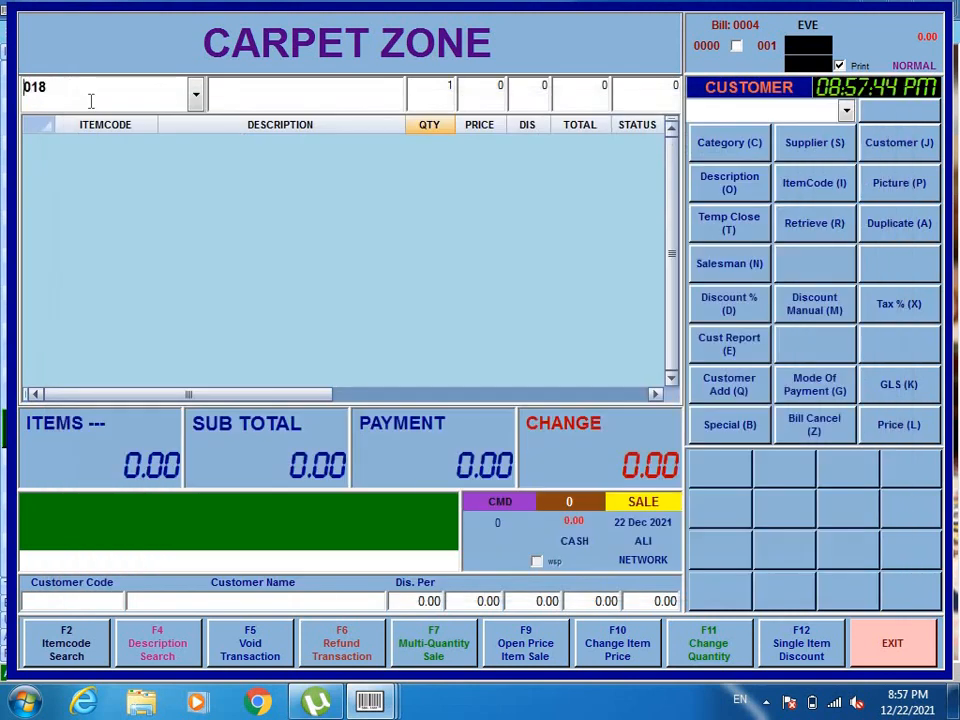
{"action": "key", "text": "Return"}
{"action": "key", "text": "Return"}
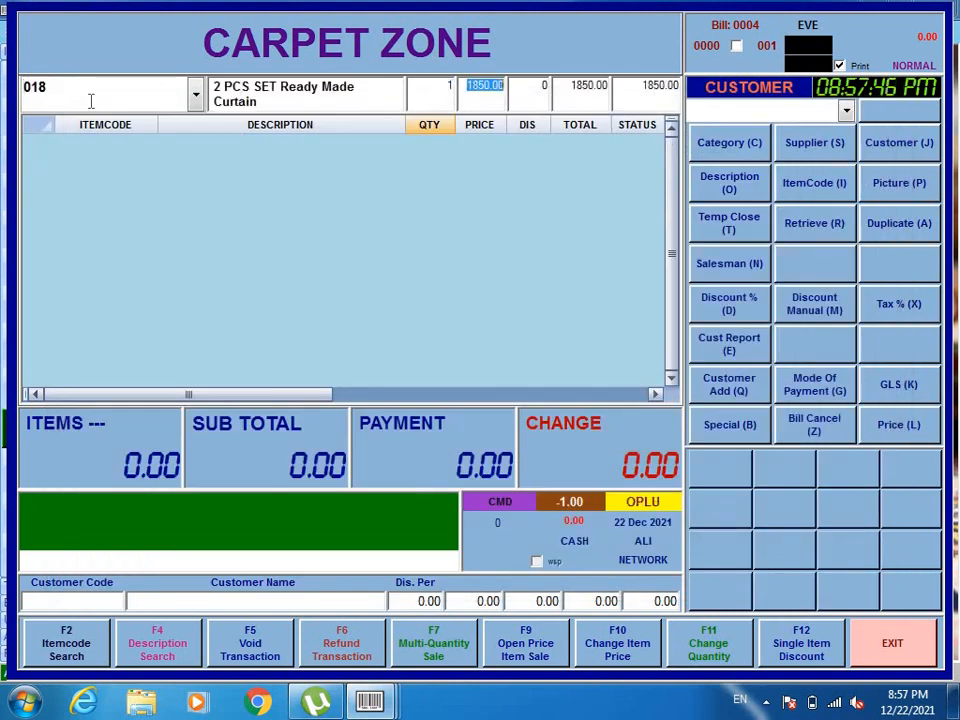
{"action": "key", "text": "Return"}
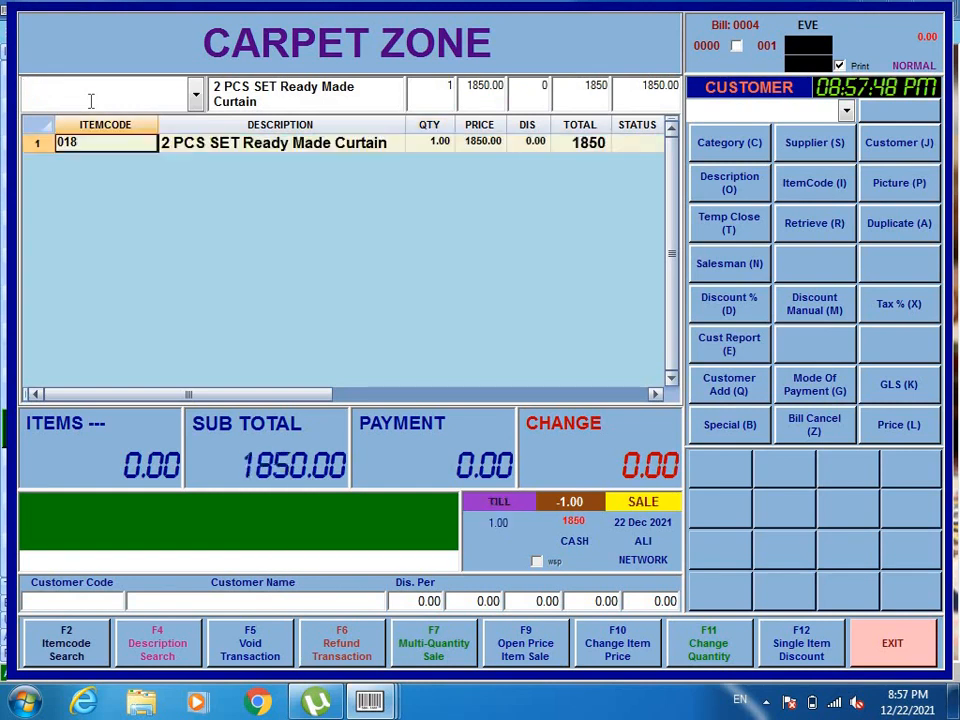
{"action": "left_click", "coordinate": [229, 143]}
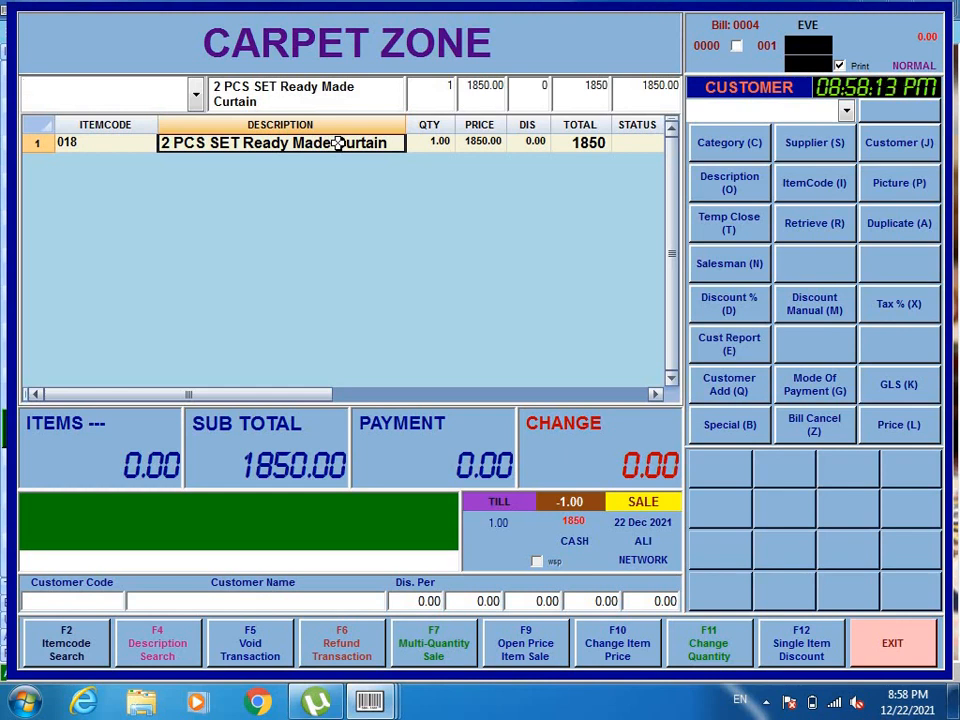
Search /CURT and add 20 CURTAIN FABRIC CLASSIC (item 019) at 550.00
{"action": "type", "text": "/CUST"}
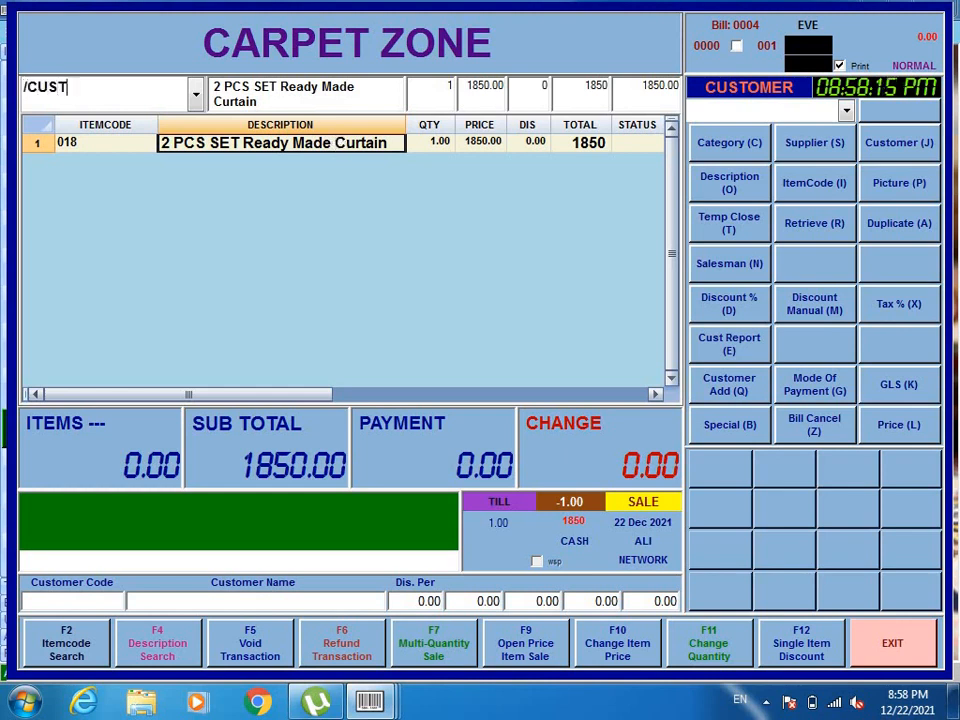
{"action": "key", "text": "BackSpace"}
{"action": "key", "text": "BackSpace"}
{"action": "type", "text": "RT"}
{"action": "key", "text": "Return"}
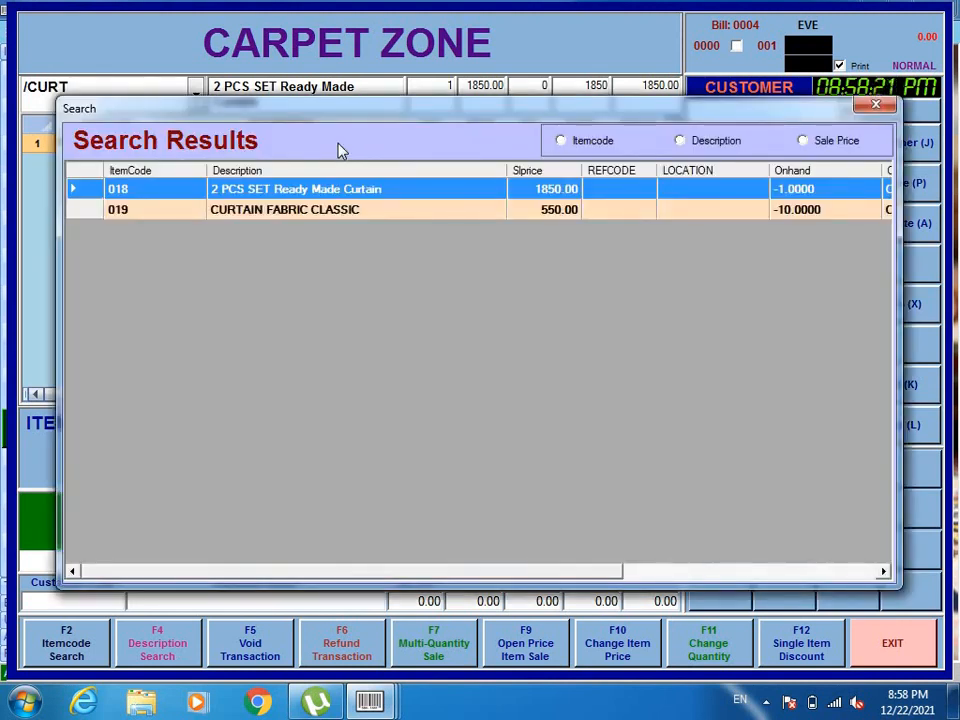
{"action": "key", "text": "Down"}
{"action": "key", "text": "Return"}
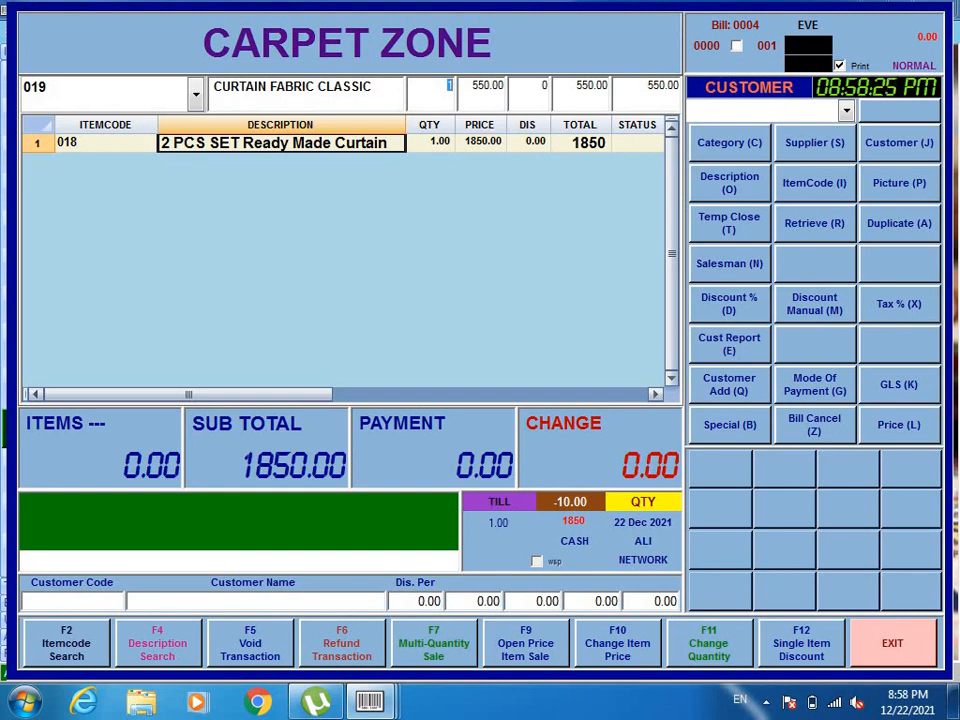
{"action": "type", "text": "20"}
{"action": "key", "text": "Return"}
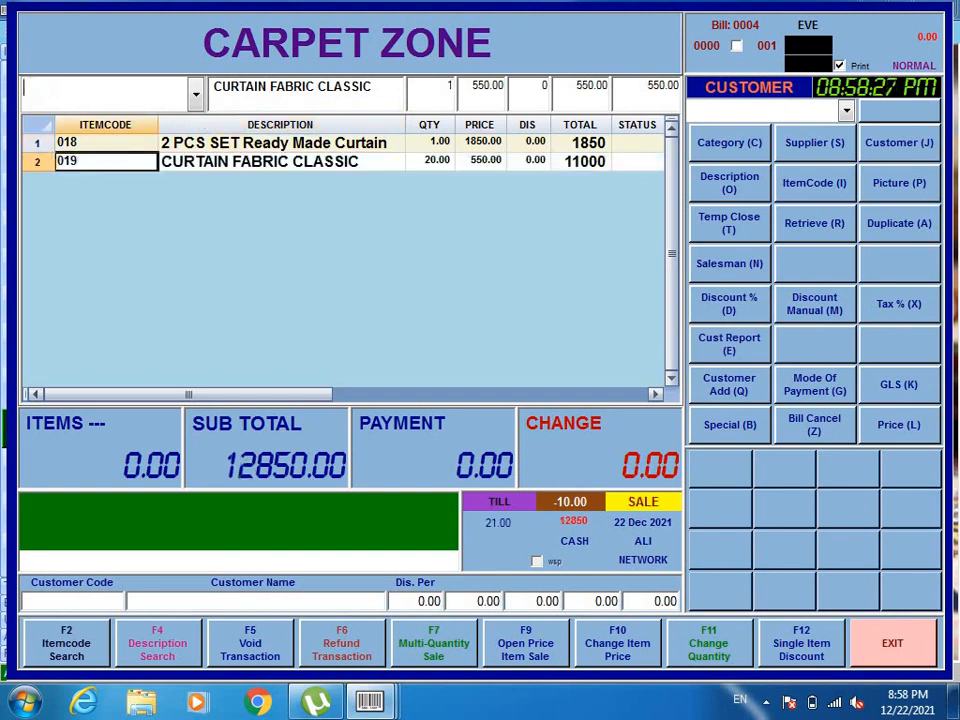
{"action": "left_click", "coordinate": [491, 160]}
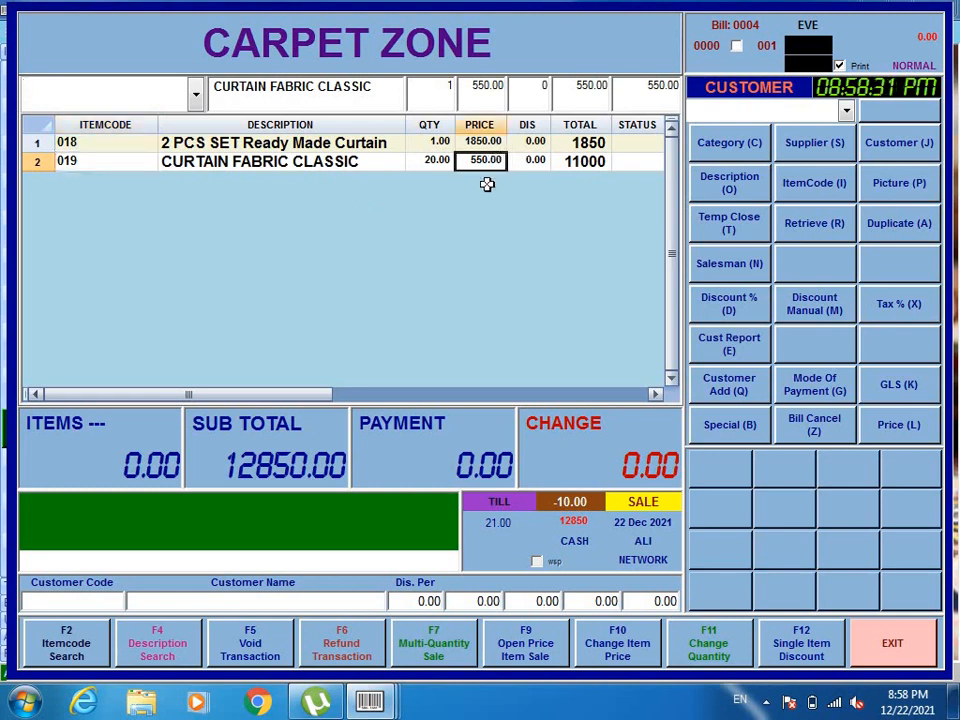
{"action": "left_click", "coordinate": [590, 161]}
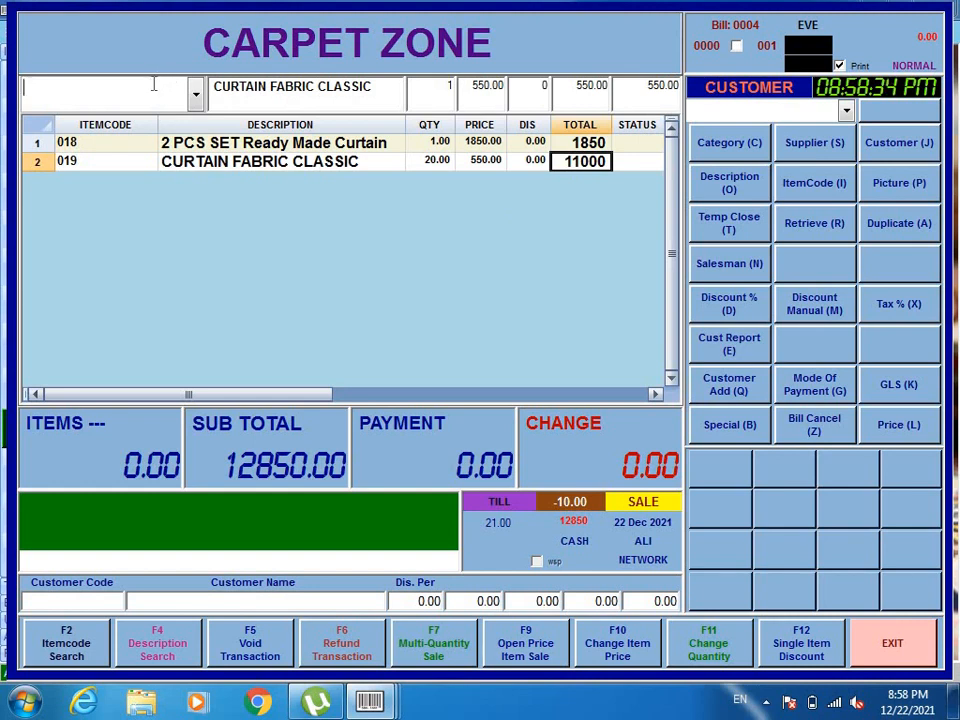
Add LABOUR CHARGES (item 017) at 3500, bringing the subtotal to 16350.00
{"action": "type", "text": "/LABOU"}
{"action": "key", "text": "Return"}
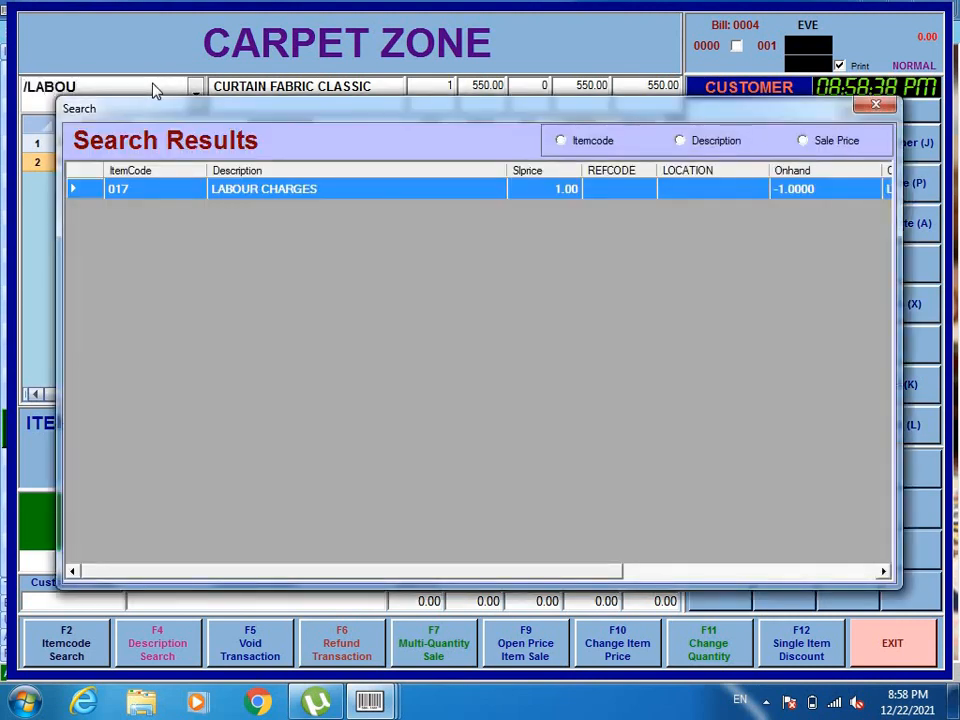
{"action": "key", "text": "Return"}
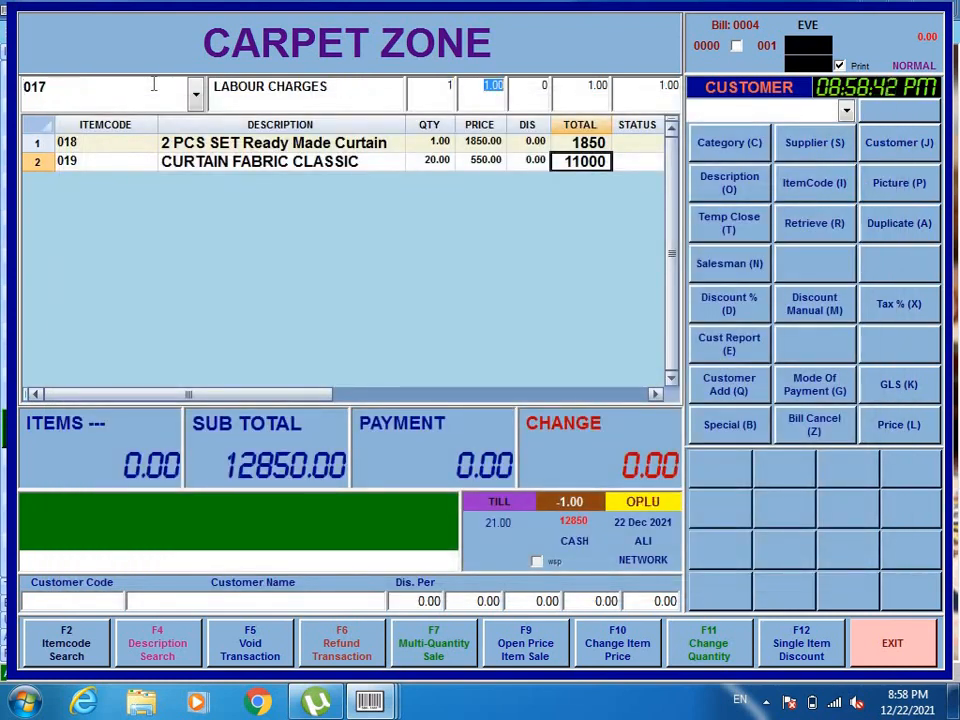
{"action": "type", "text": "350"}
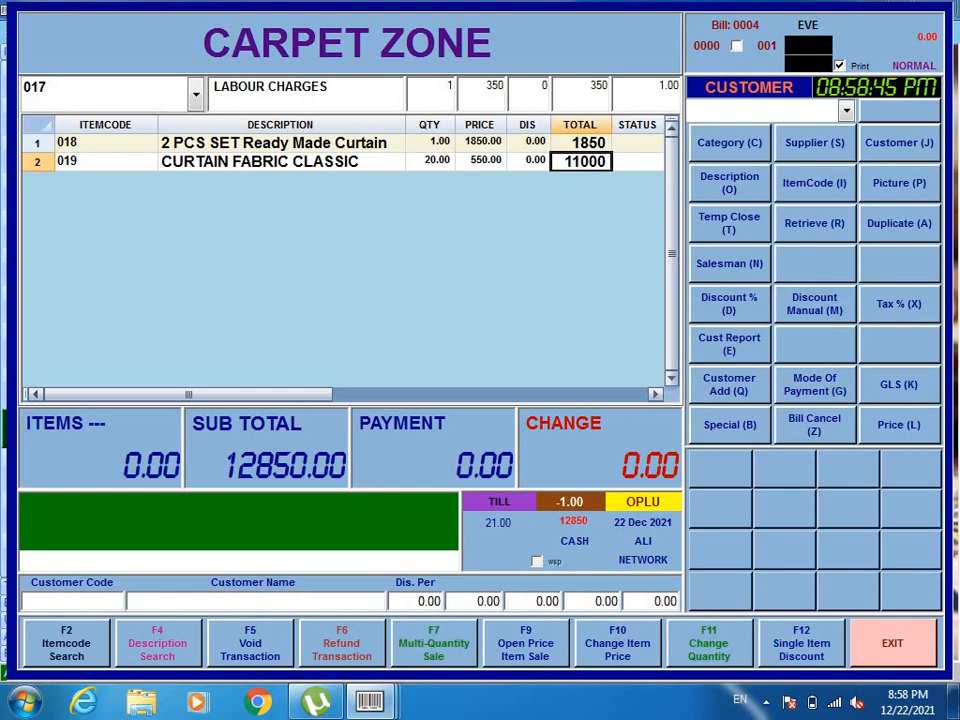
{"action": "type", "text": "0"}
{"action": "key", "text": "Return"}
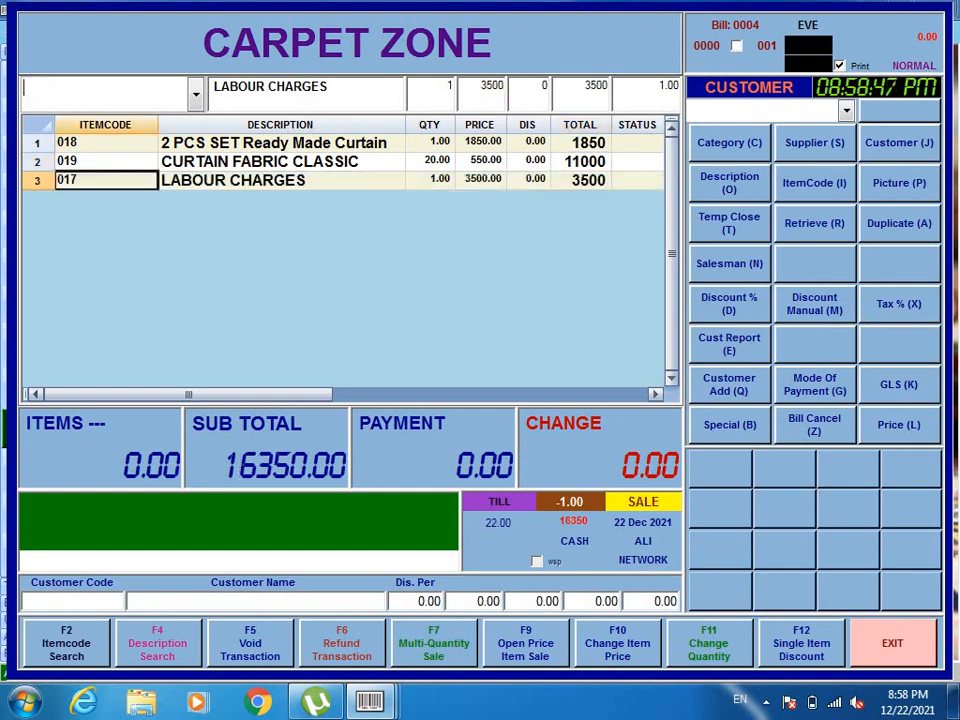
{"action": "key", "text": "Return"}
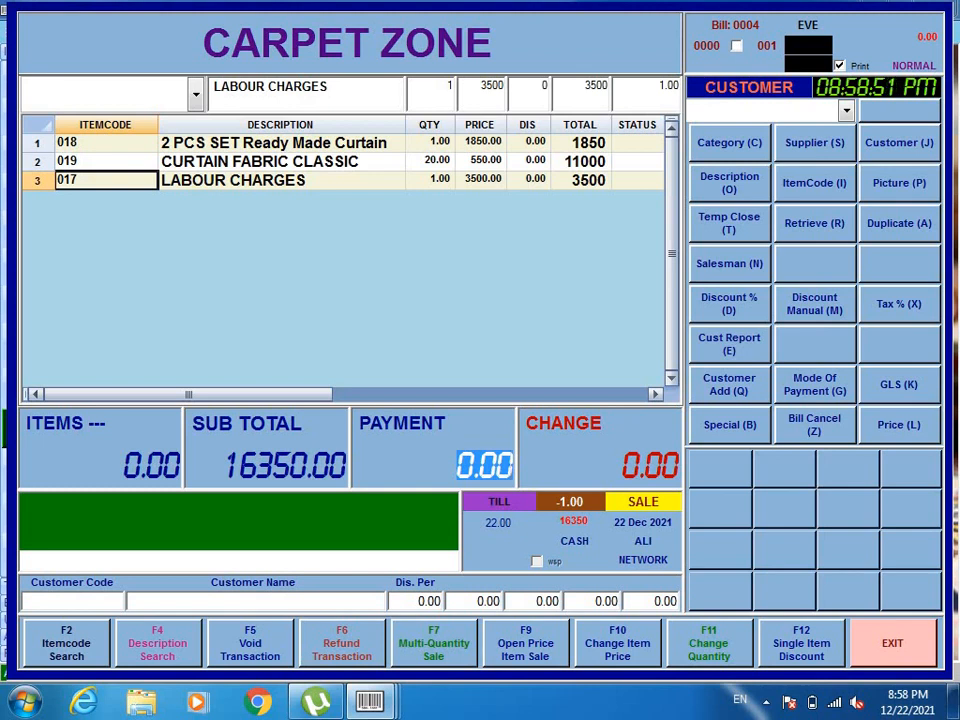
Pay 16350 on bill 0004 and save the invoice as ddd.xps
{"action": "type", "text": "163"}
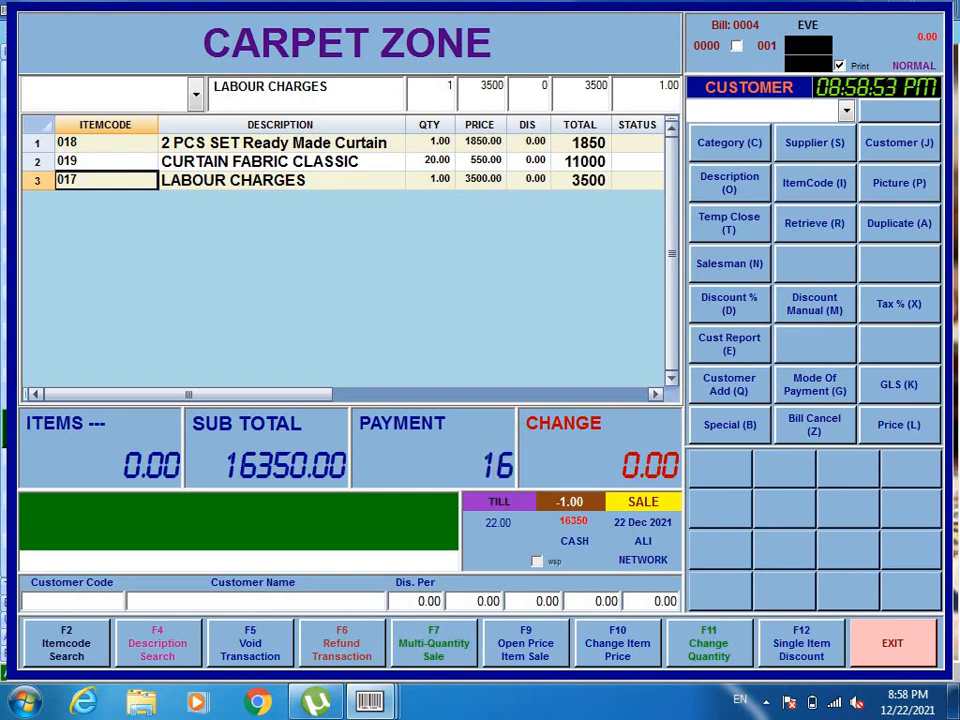
{"action": "type", "text": "50"}
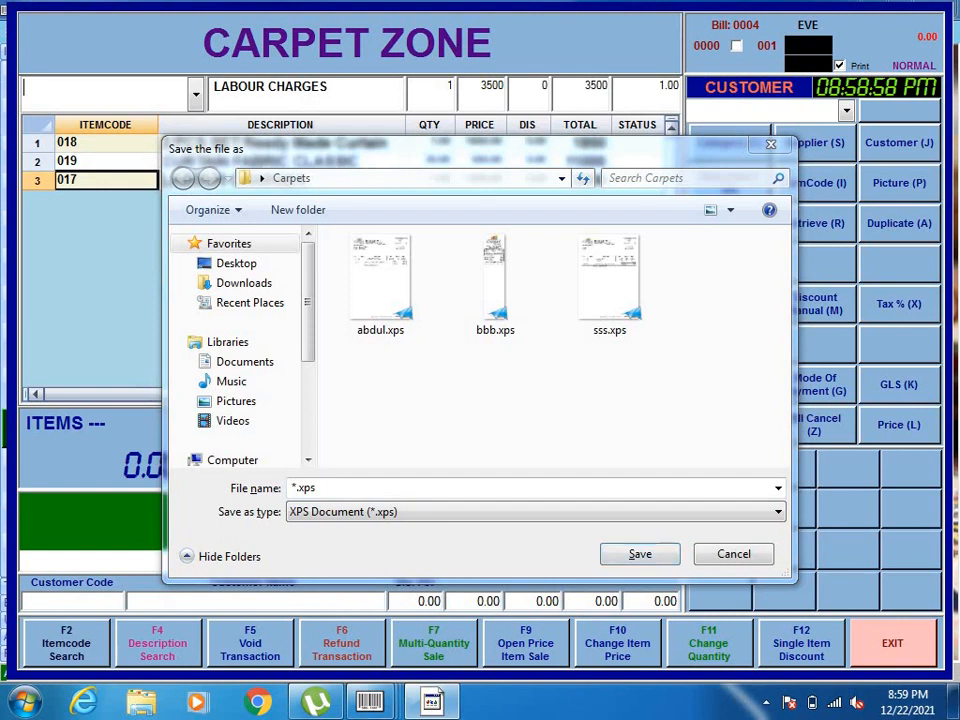
{"action": "left_click", "coordinate": [480, 541]}
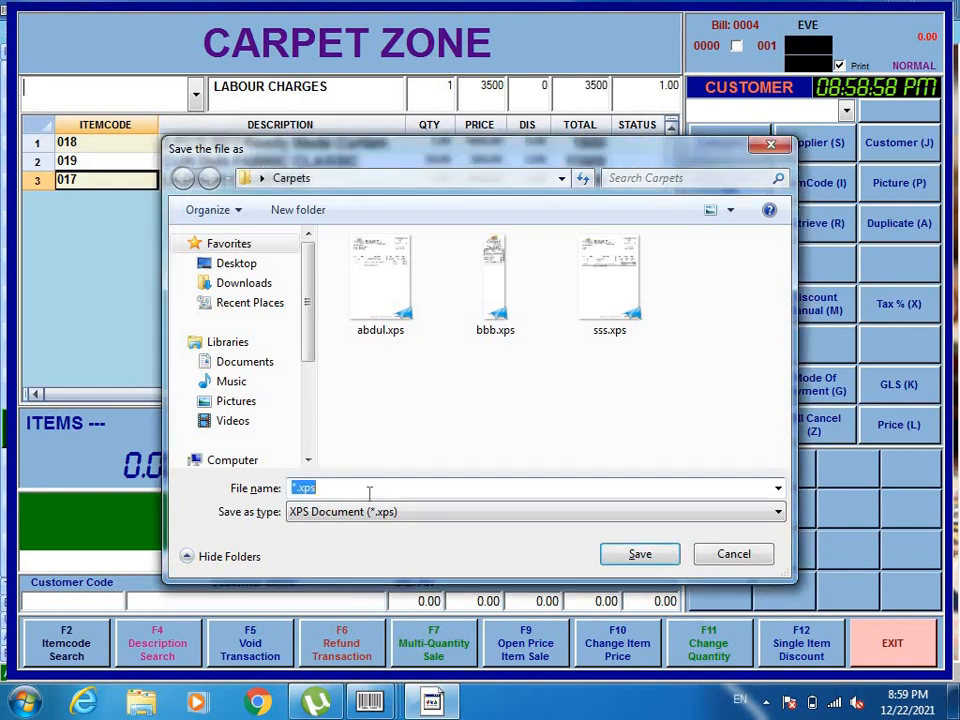
{"action": "type", "text": "ddd"}
{"action": "key", "text": "Return"}
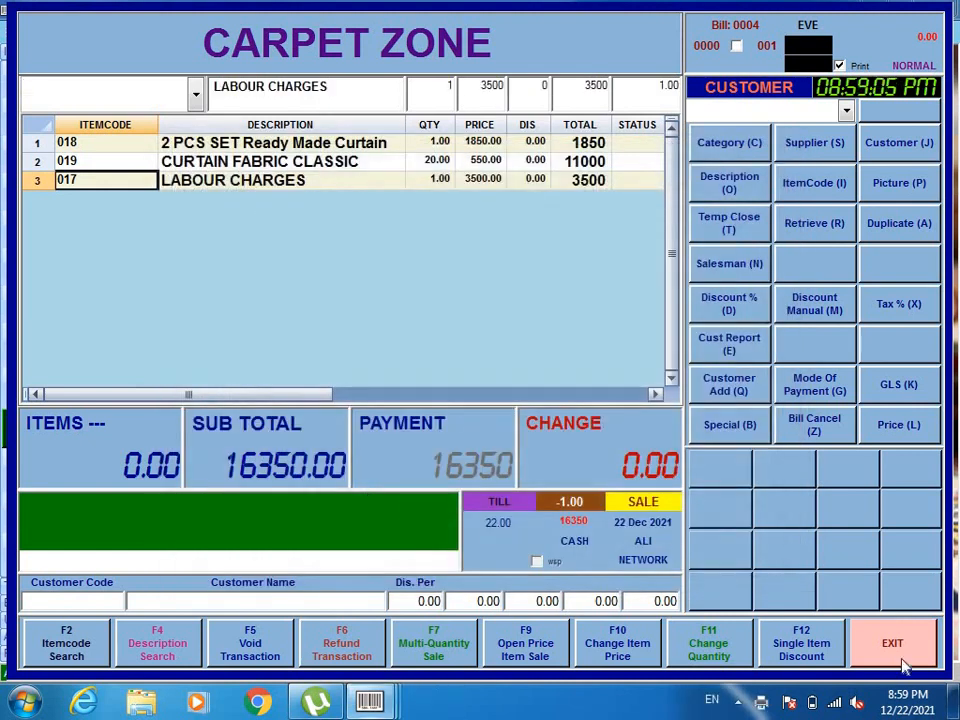
Open ddd.xps from the Carpets folder, scroll the 16,350.00 invoice full screen, then close it
{"action": "left_click", "coordinate": [955, 700]}
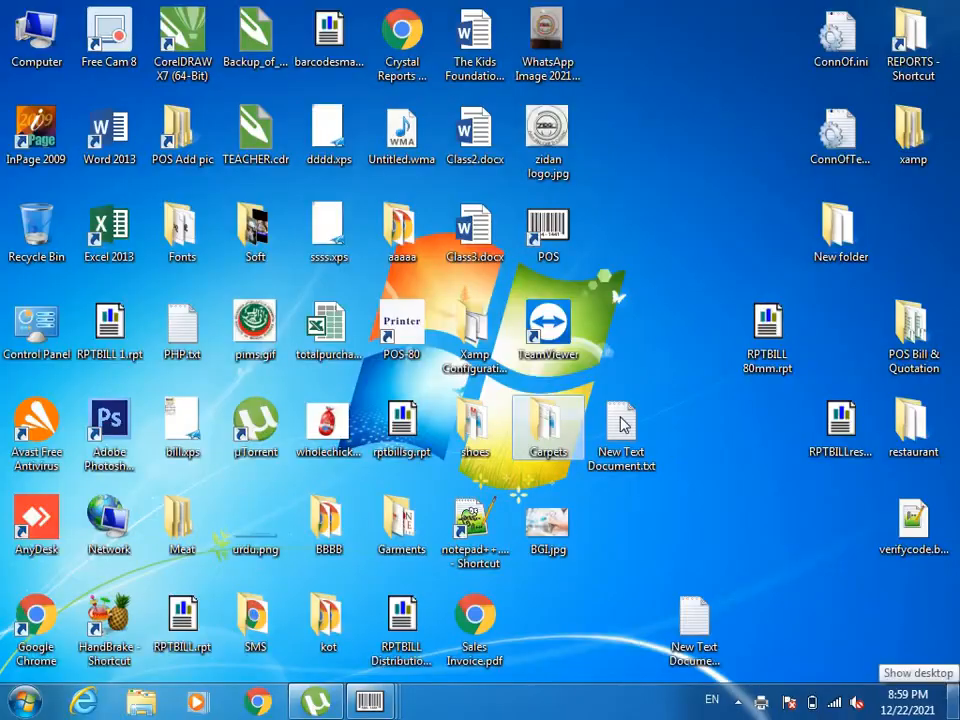
{"action": "double_click", "coordinate": [549, 440]}
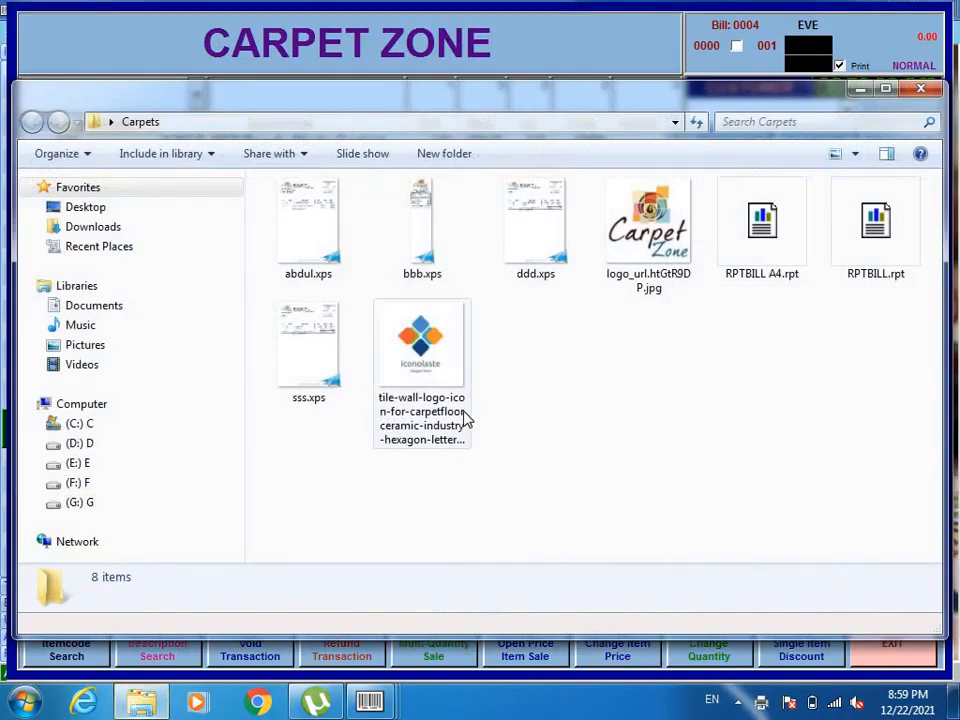
{"action": "double_click", "coordinate": [538, 245]}
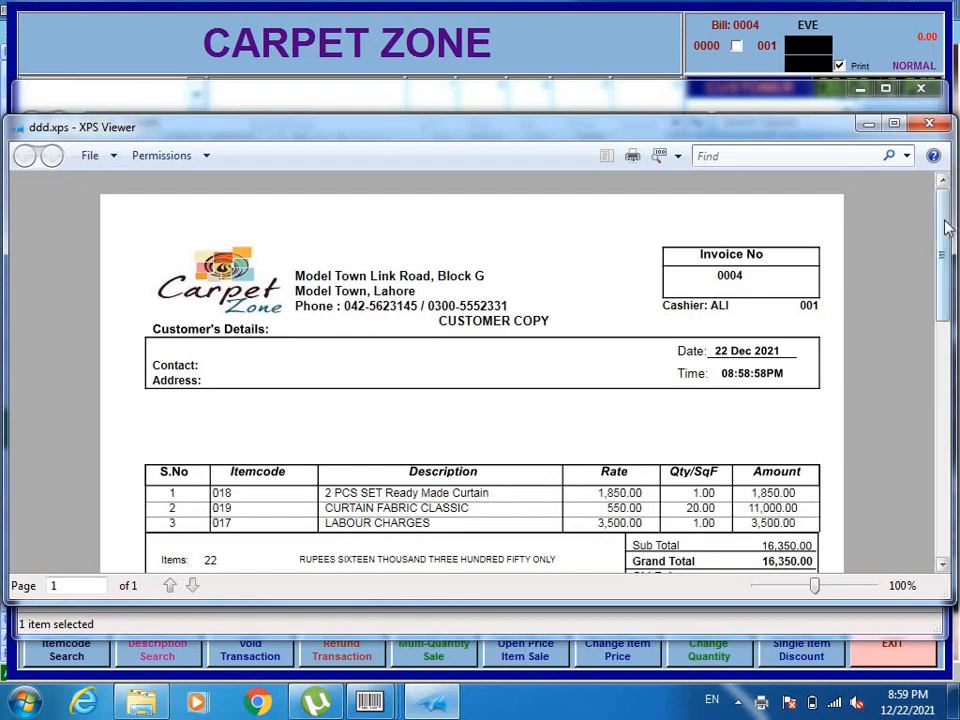
{"action": "left_click_drag", "start_coordinate": [948, 228], "coordinate": [948, 308]}
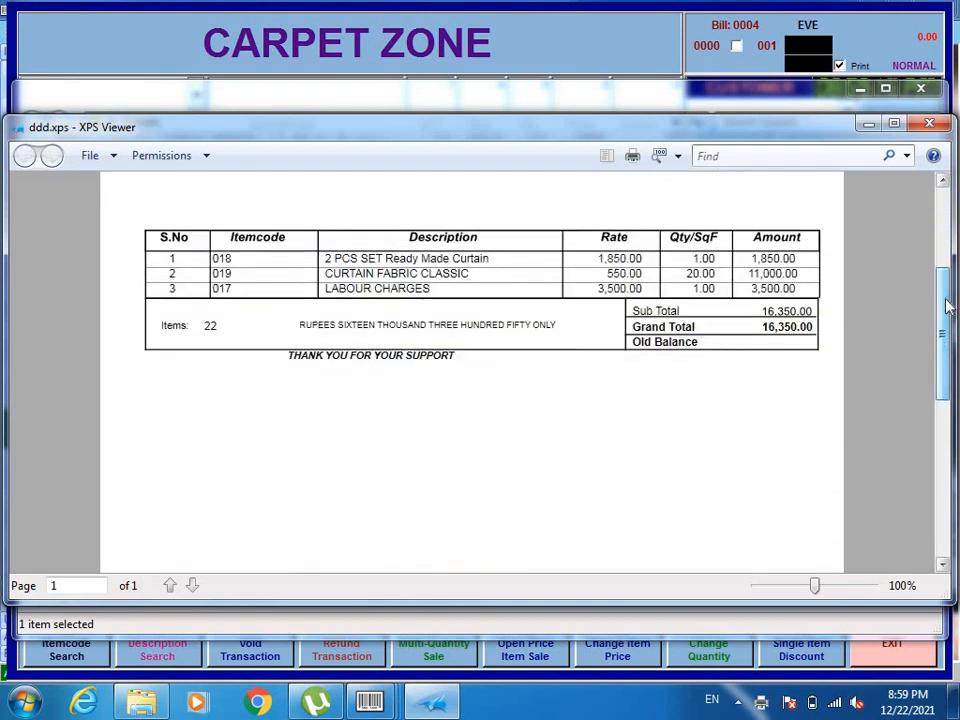
{"action": "left_click", "coordinate": [894, 124]}
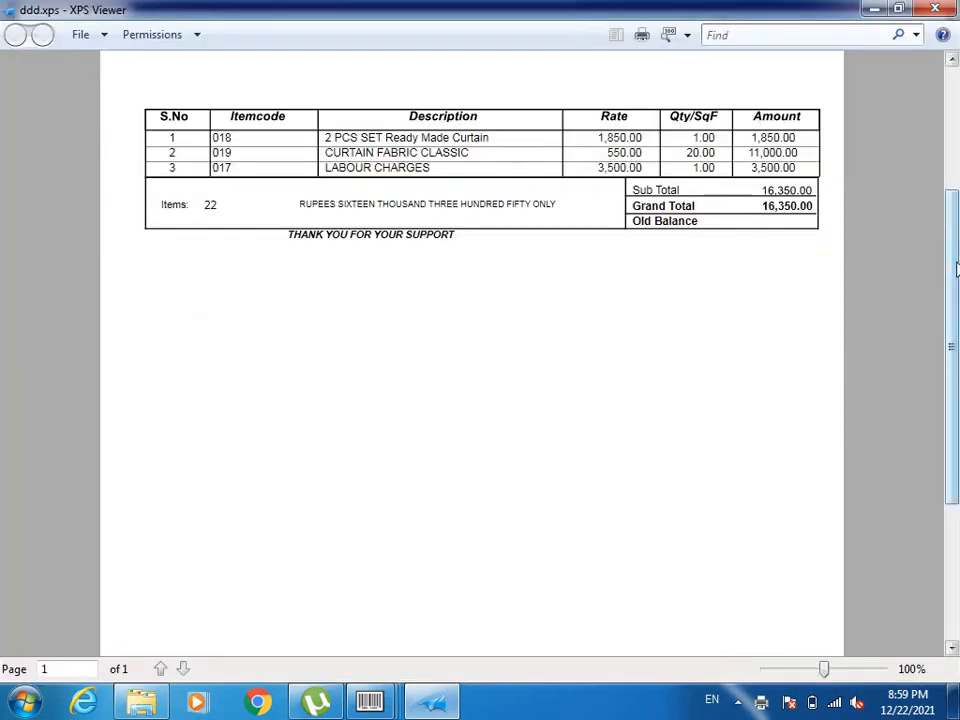
{"action": "left_click_drag", "start_coordinate": [955, 268], "coordinate": [948, 150]}
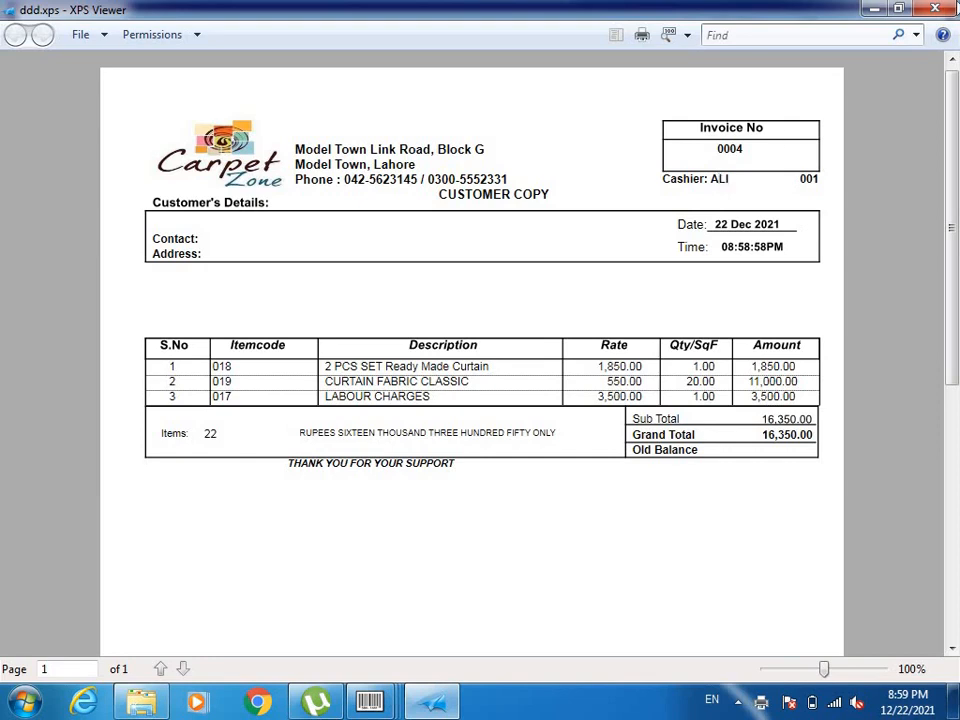
{"action": "left_click", "coordinate": [935, 9]}
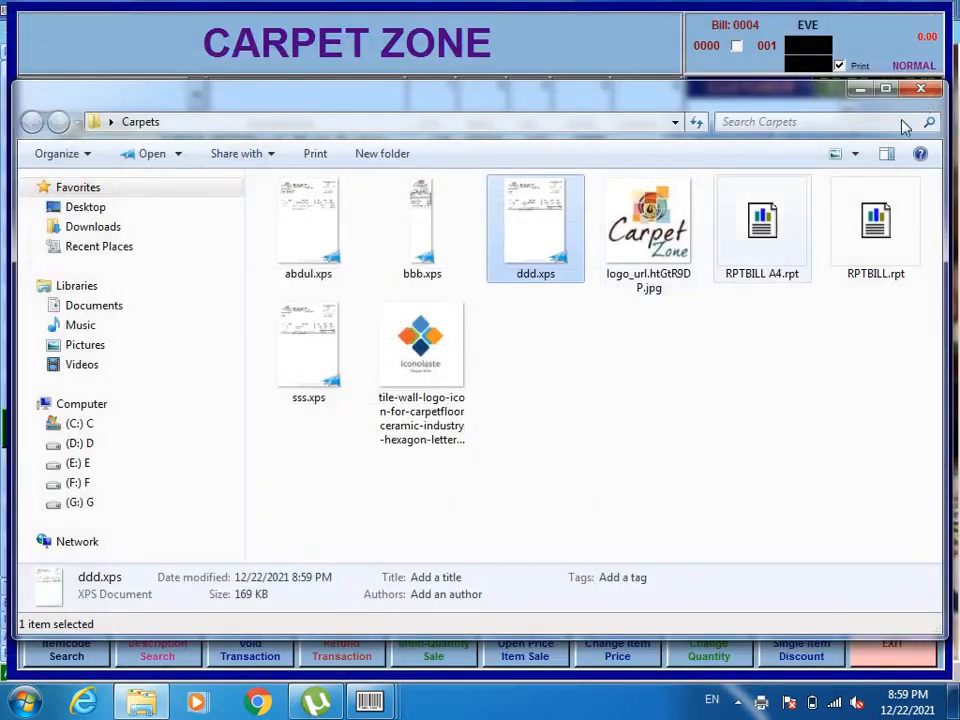
Close the Carpets folder and generate a preview of the Daily Sale Report
{"action": "left_click", "coordinate": [910, 91]}
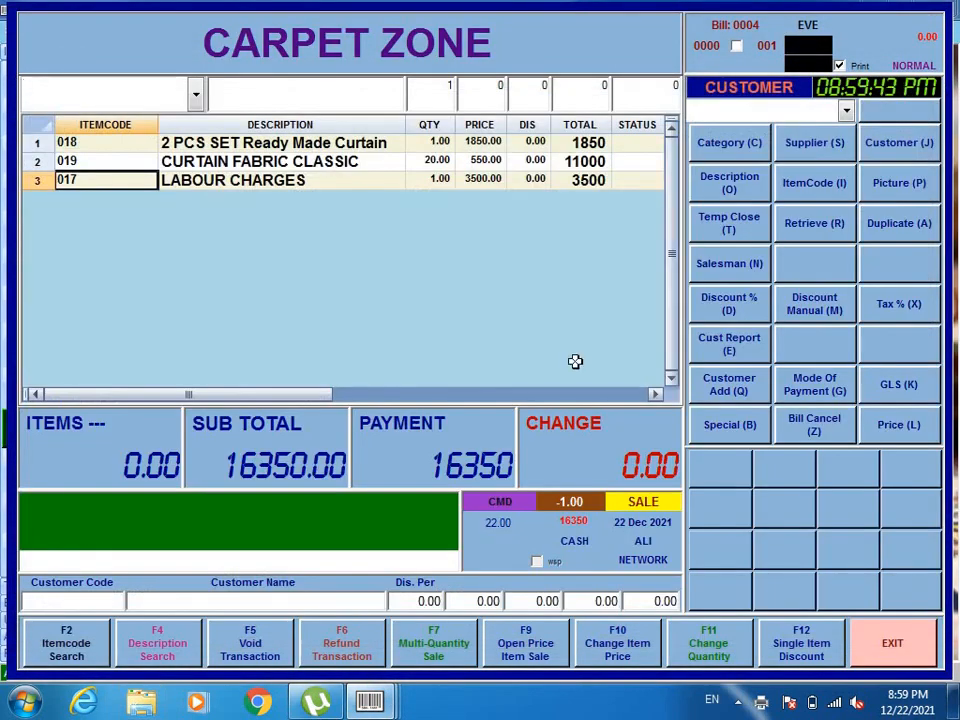
{"action": "left_click", "coordinate": [889, 648]}
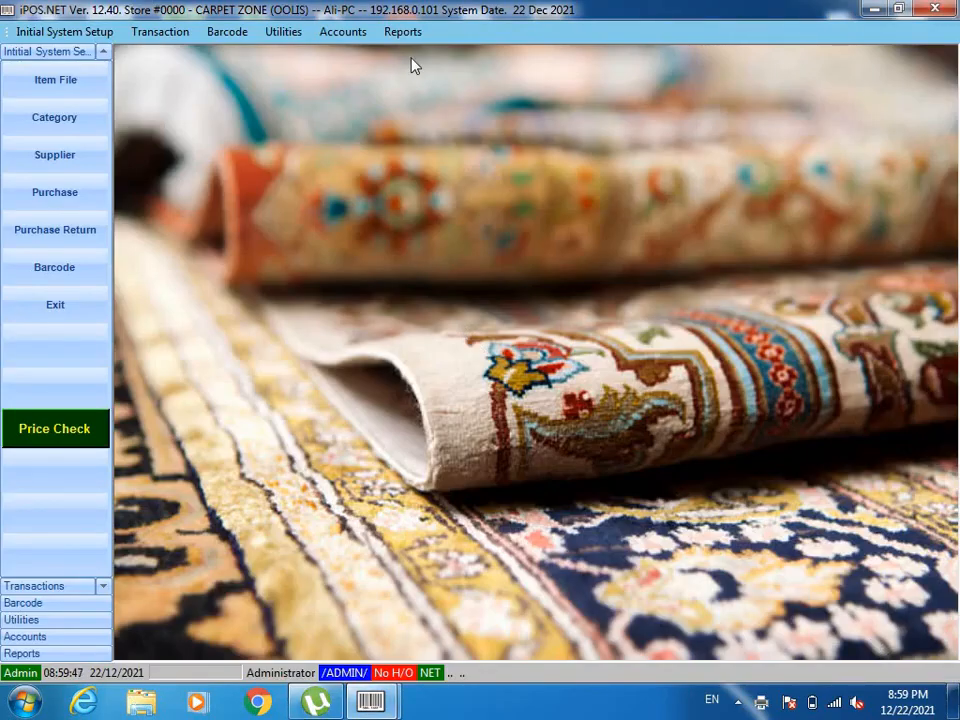
{"action": "left_click", "coordinate": [403, 31]}
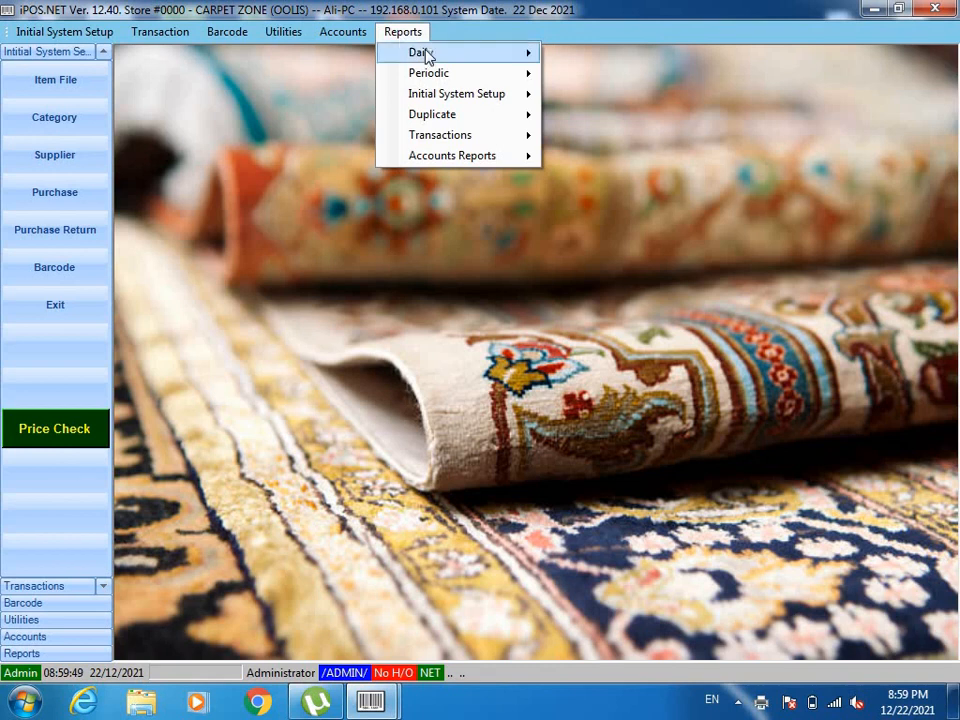
{"action": "mouse_move", "coordinate": [426, 56]}
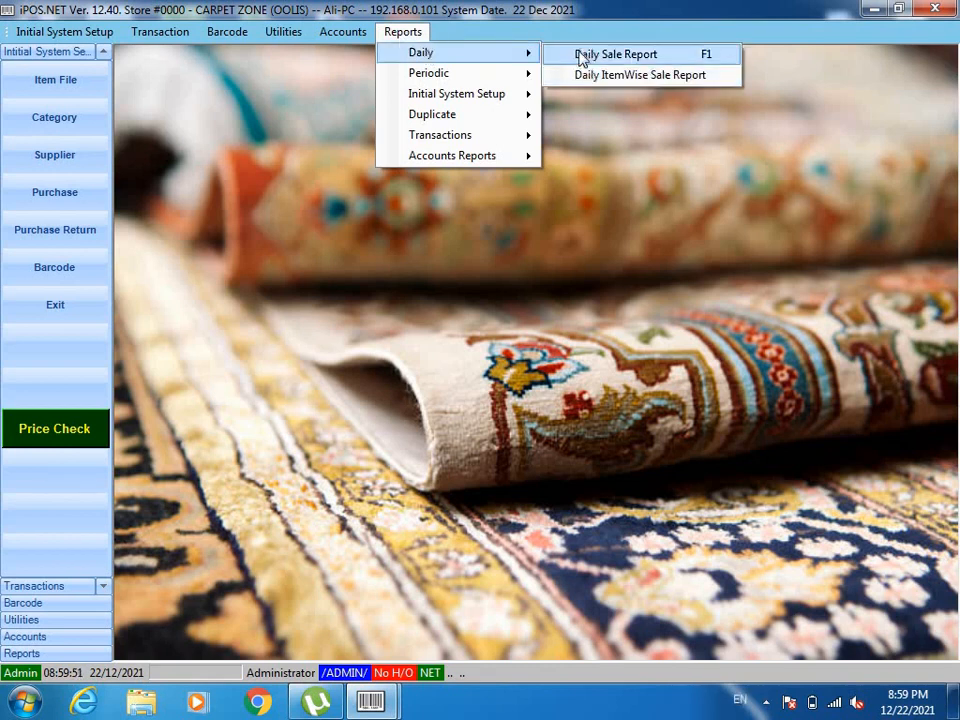
{"action": "left_click", "coordinate": [612, 55]}
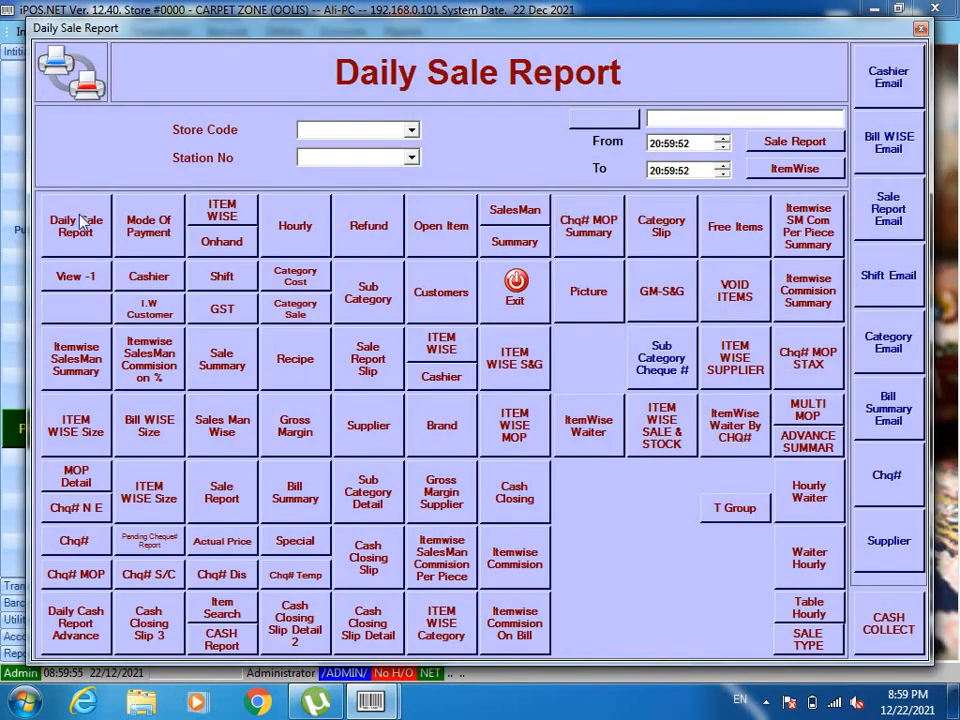
{"action": "left_click", "coordinate": [82, 222]}
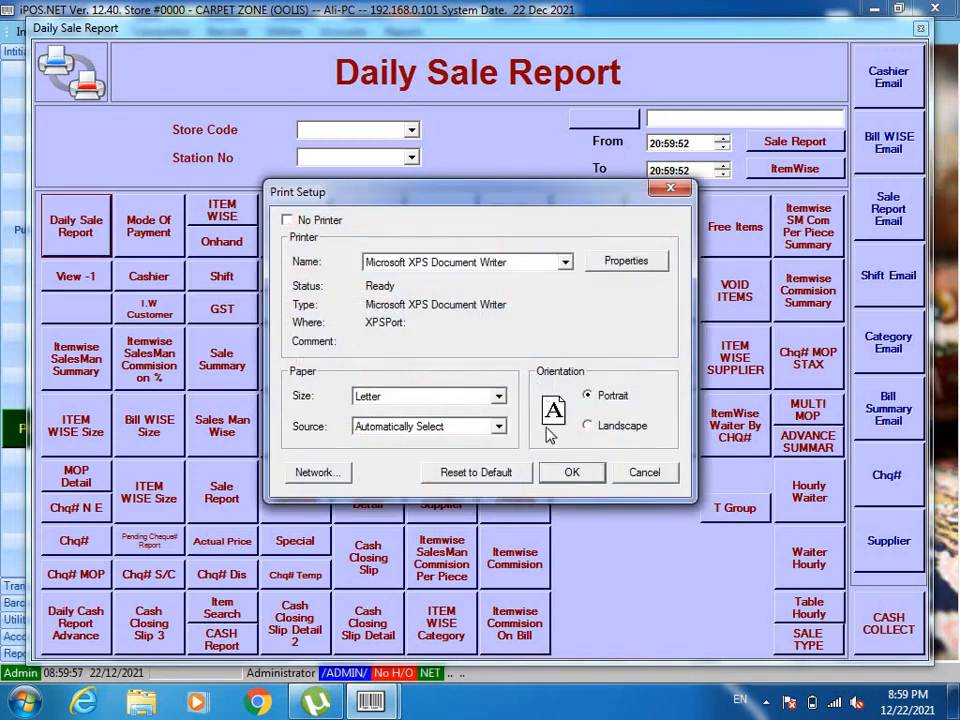
{"action": "left_click", "coordinate": [566, 473]}
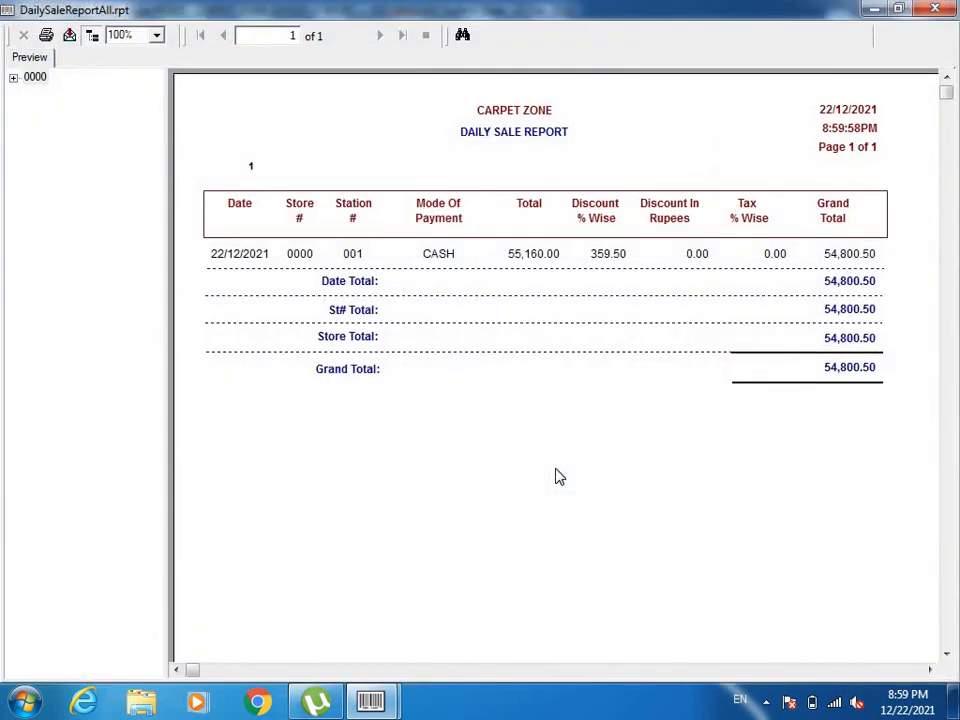
Check the 55,160.00 total, 359.50 discount and 54,800.50 grand total, then close the report
{"action": "left_click", "coordinate": [853, 369]}
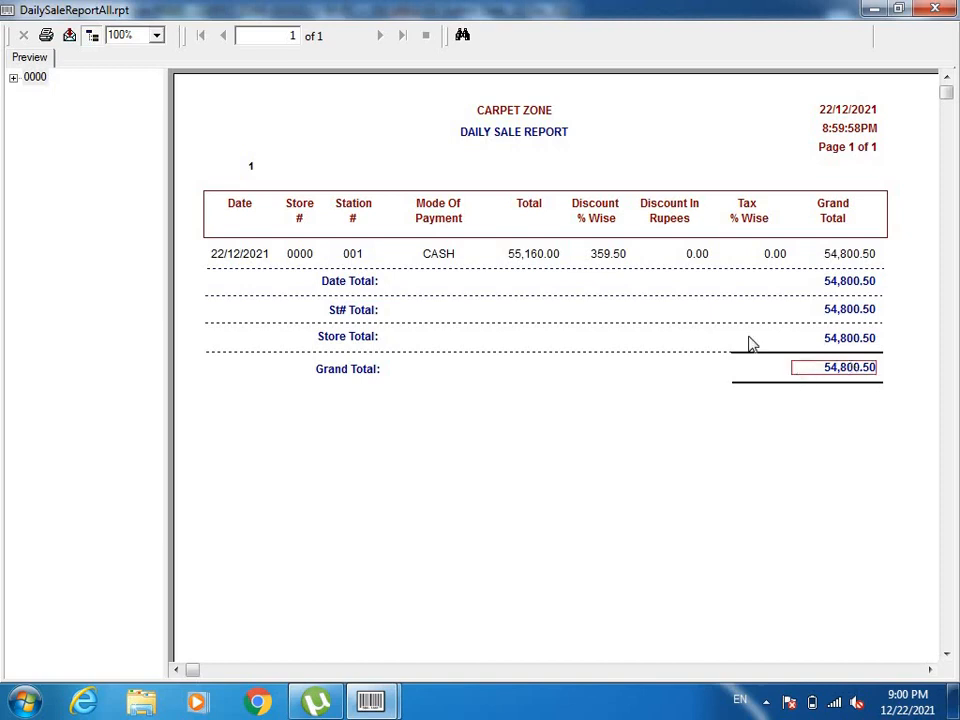
{"action": "left_click", "coordinate": [603, 256]}
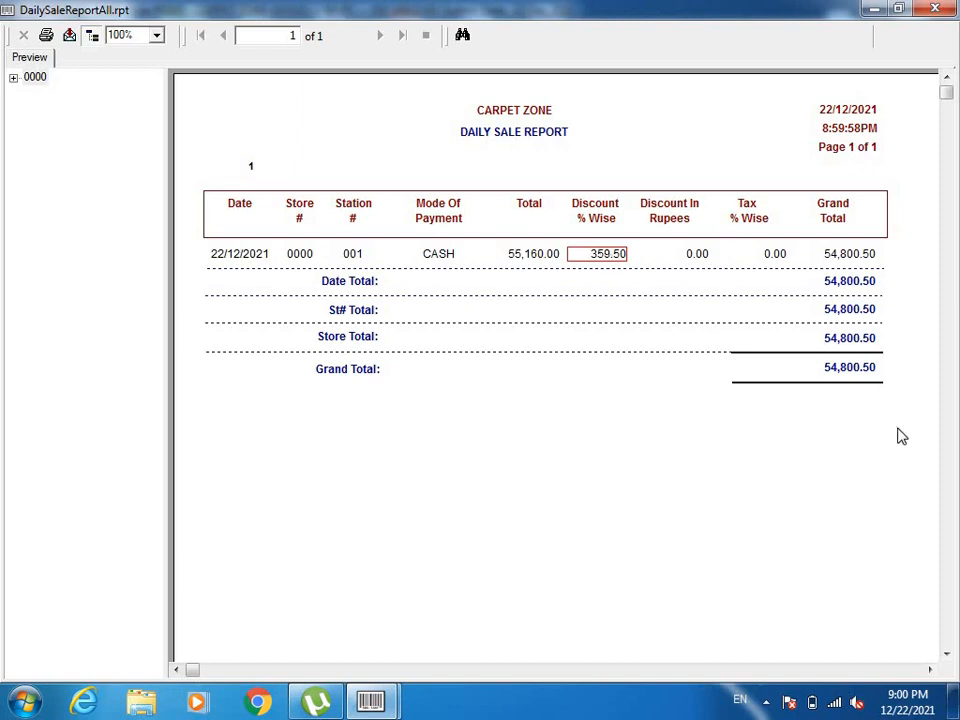
{"action": "left_click", "coordinate": [532, 257]}
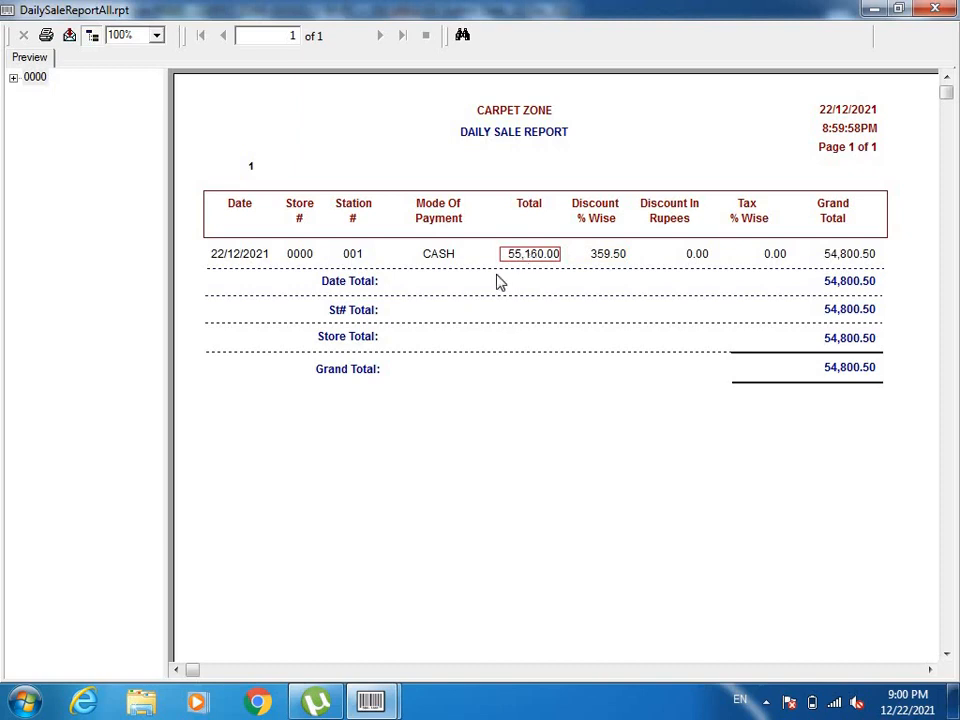
{"action": "left_click", "coordinate": [607, 256]}
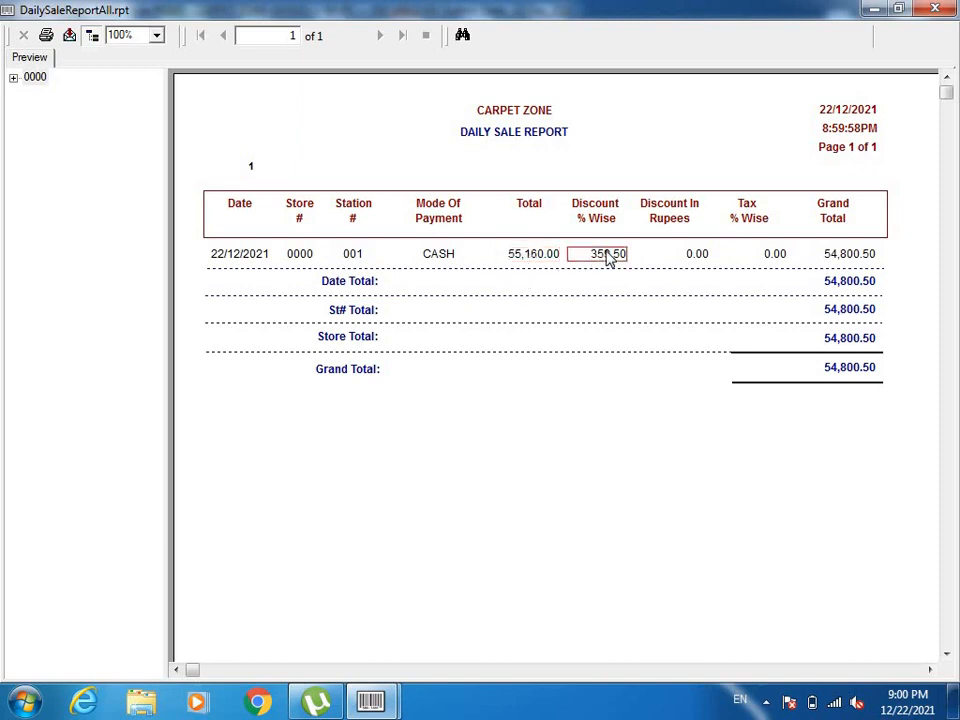
{"action": "left_click", "coordinate": [853, 370]}
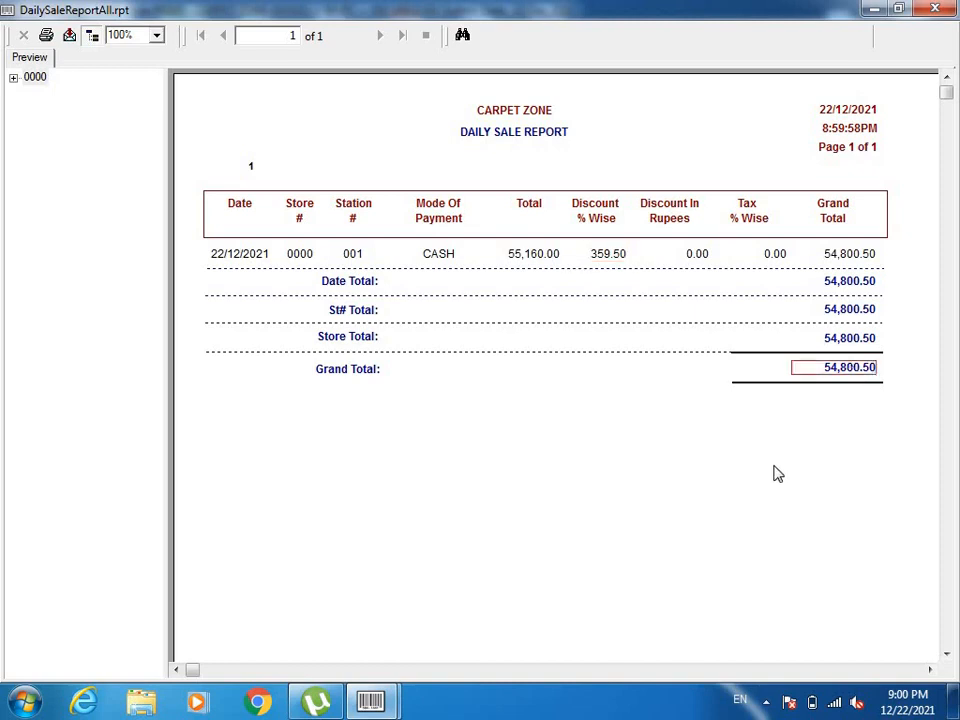
{"action": "left_click", "coordinate": [935, 8]}
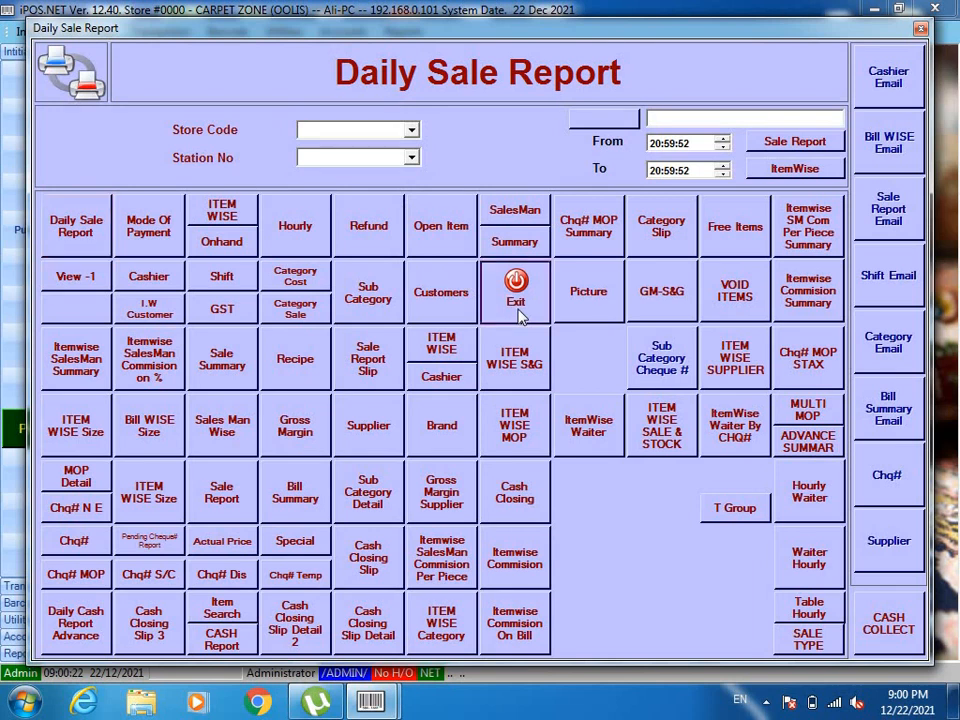
{"action": "left_click", "coordinate": [514, 283]}
Run Utilities > End Of Day for station 001, confirm success, and exit the window
{"action": "left_click", "coordinate": [292, 36]}
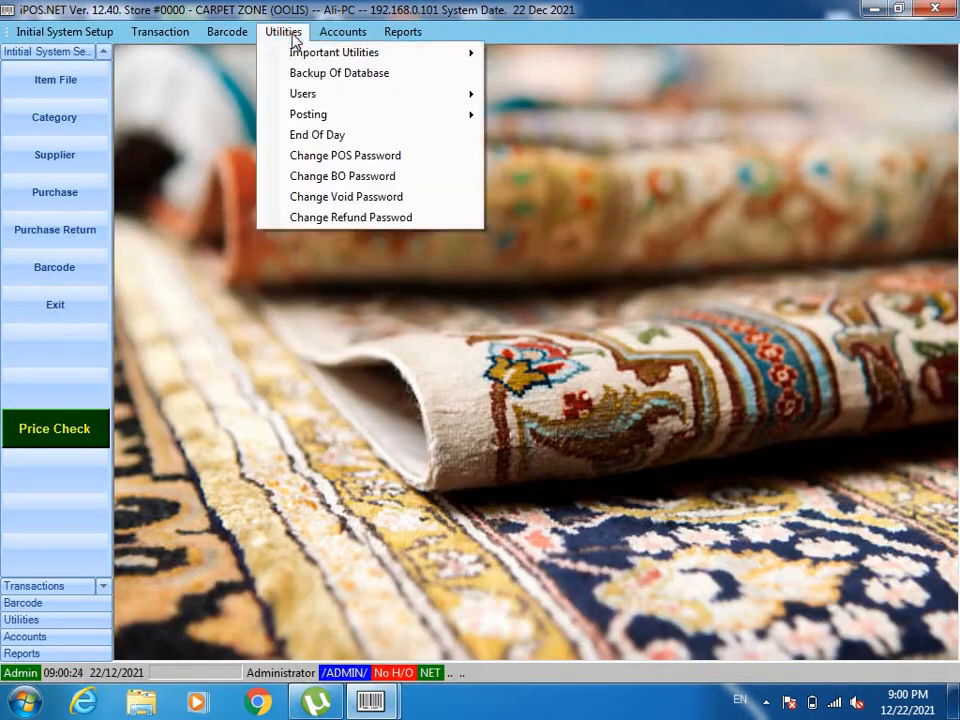
{"action": "left_click", "coordinate": [342, 136]}
{"action": "left_click", "coordinate": [549, 310]}
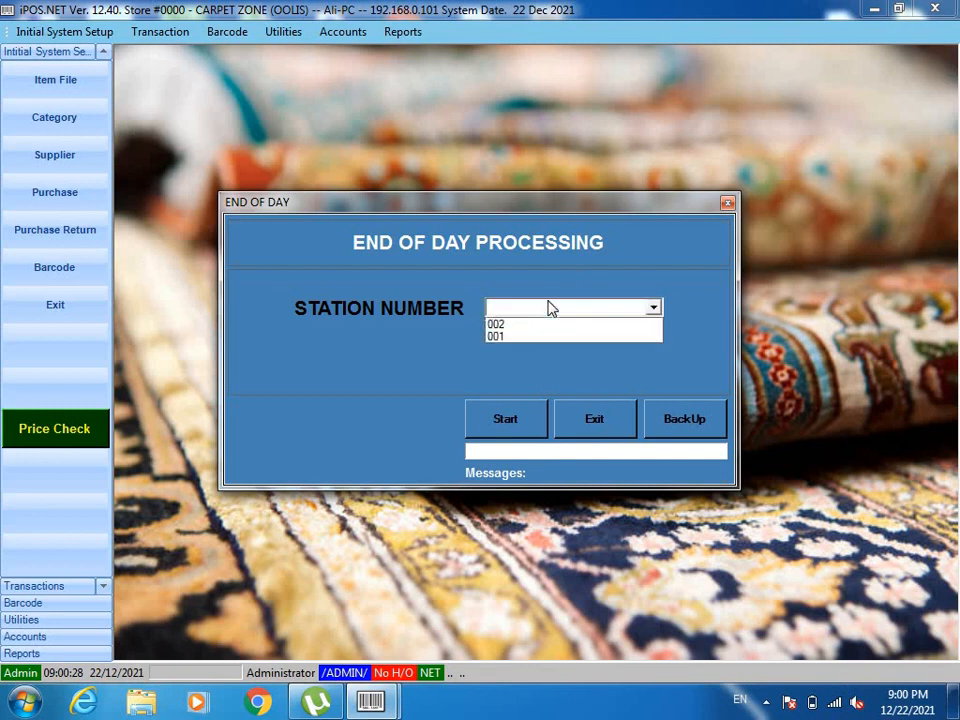
{"action": "left_click", "coordinate": [518, 337]}
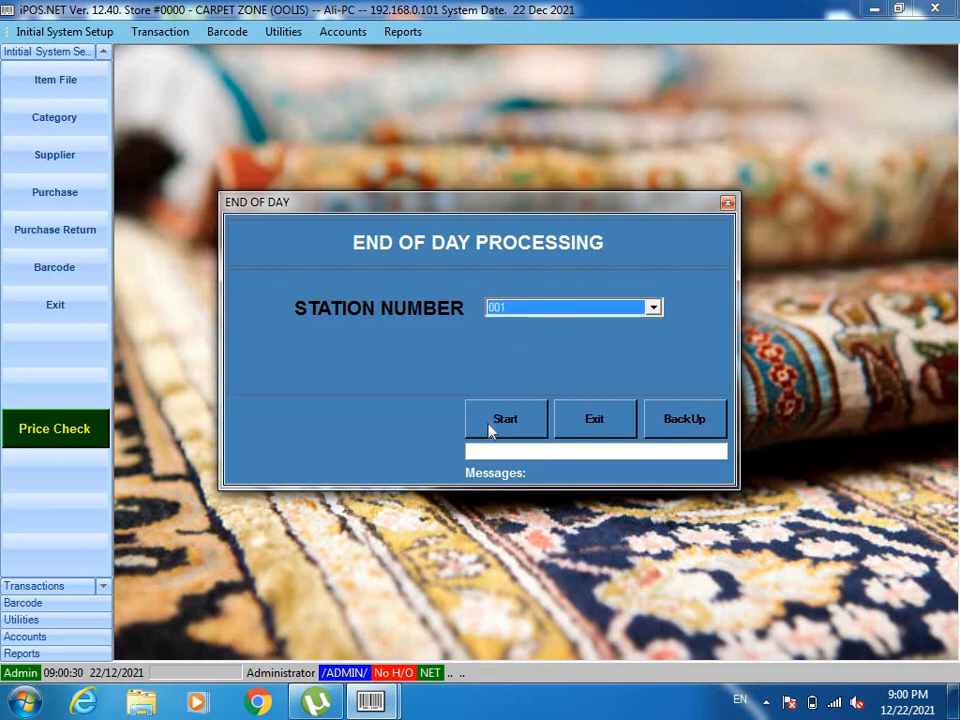
{"action": "left_click", "coordinate": [491, 425]}
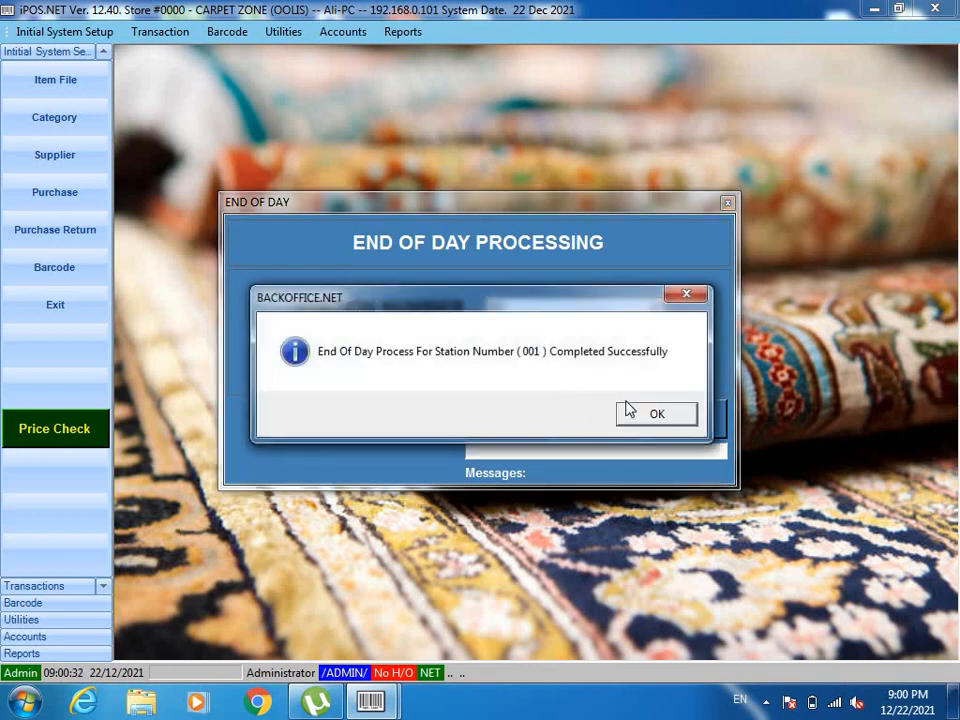
{"action": "left_click", "coordinate": [631, 415]}
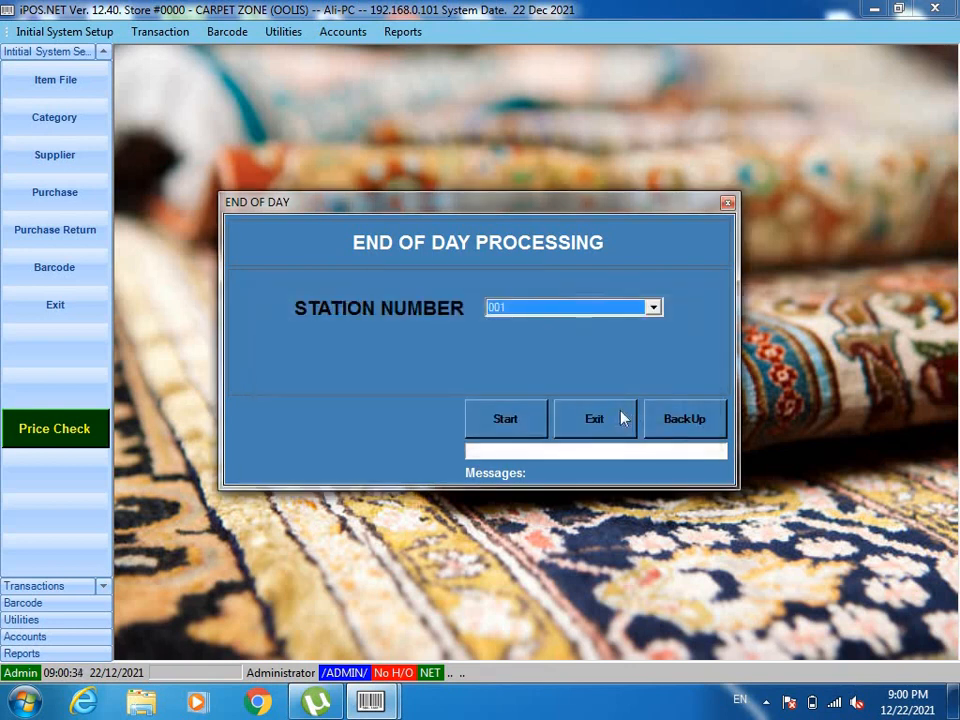
{"action": "left_click", "coordinate": [597, 421]}
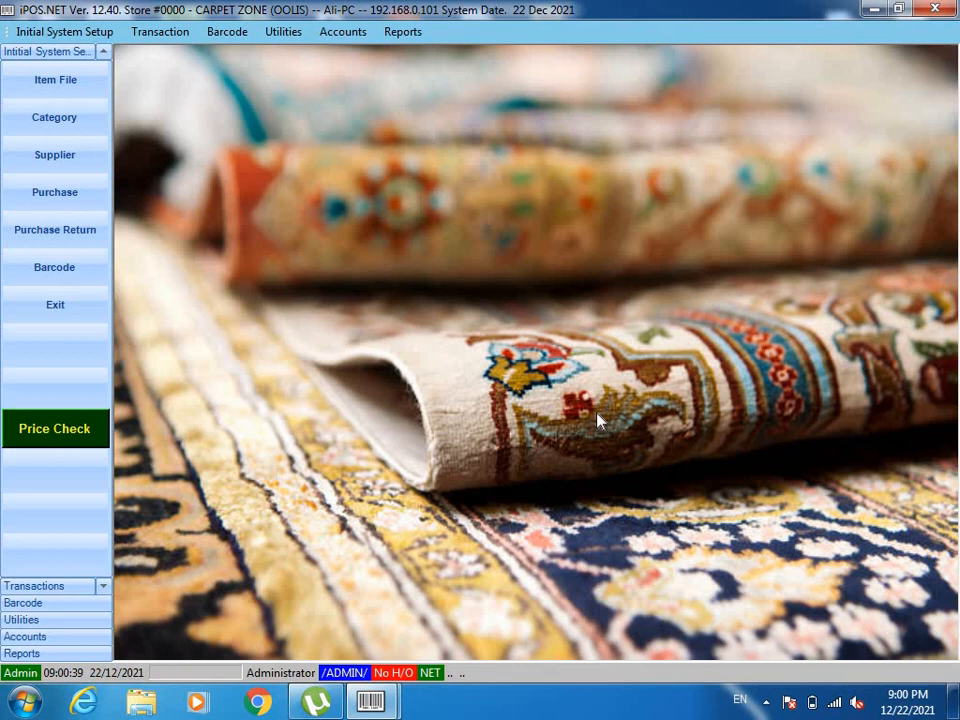
Open the Gross Margin report from the Reports menu under Periodic > Stock Position
{"action": "left_click", "coordinate": [403, 31]}
{"action": "mouse_move", "coordinate": [508, 78]}
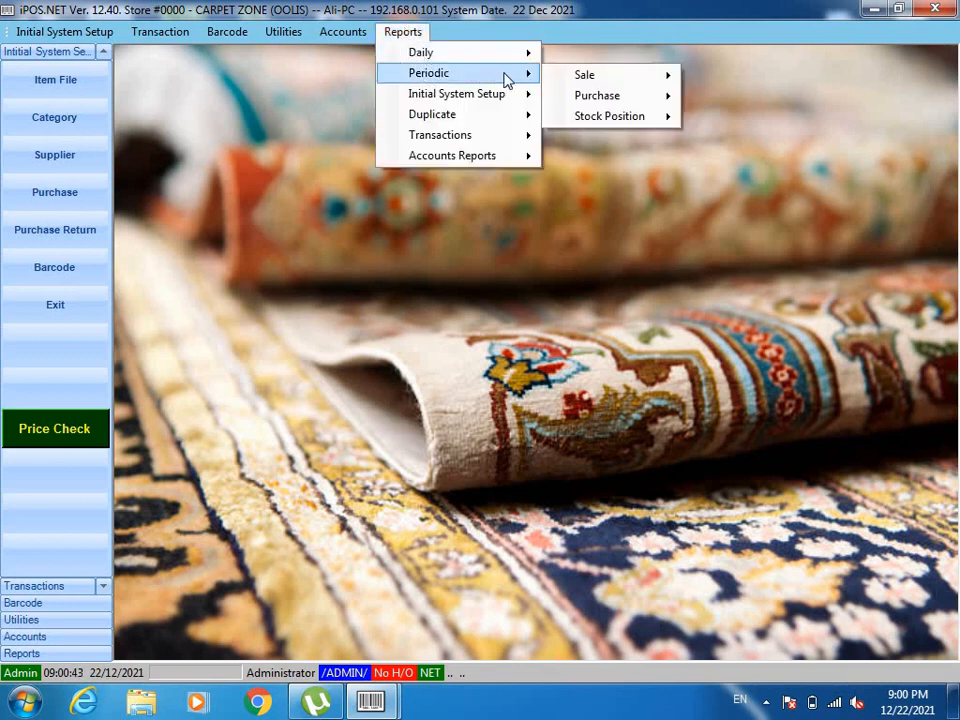
{"action": "mouse_move", "coordinate": [625, 120]}
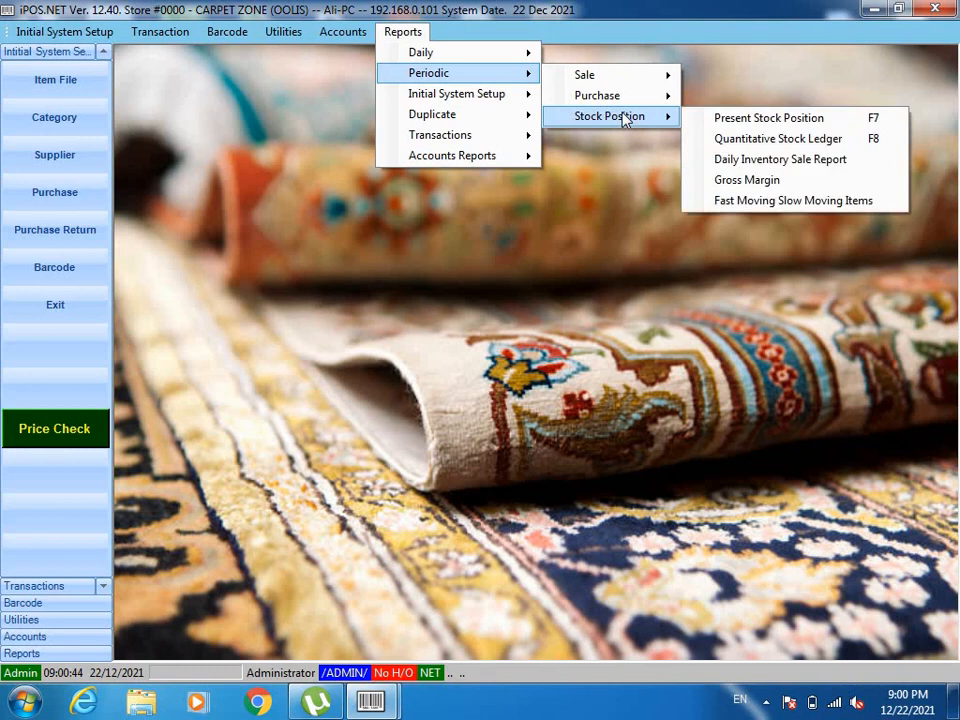
{"action": "left_click", "coordinate": [742, 180]}
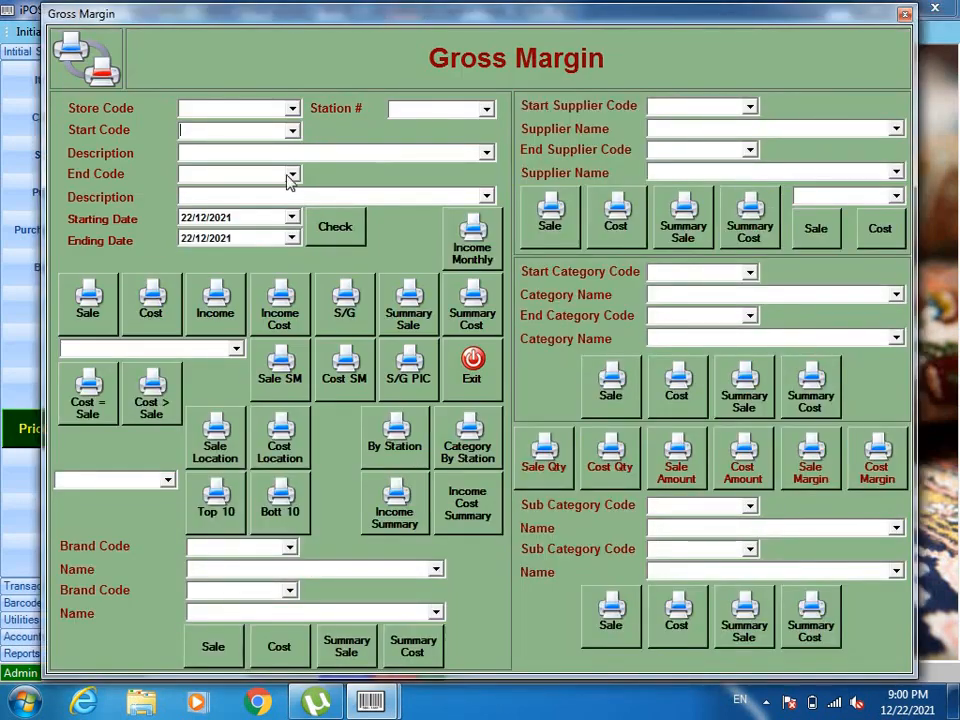
Set the report period from 22/12/2021 to 22/12/2021 and request the cost-based report
{"action": "left_click", "coordinate": [186, 222]}
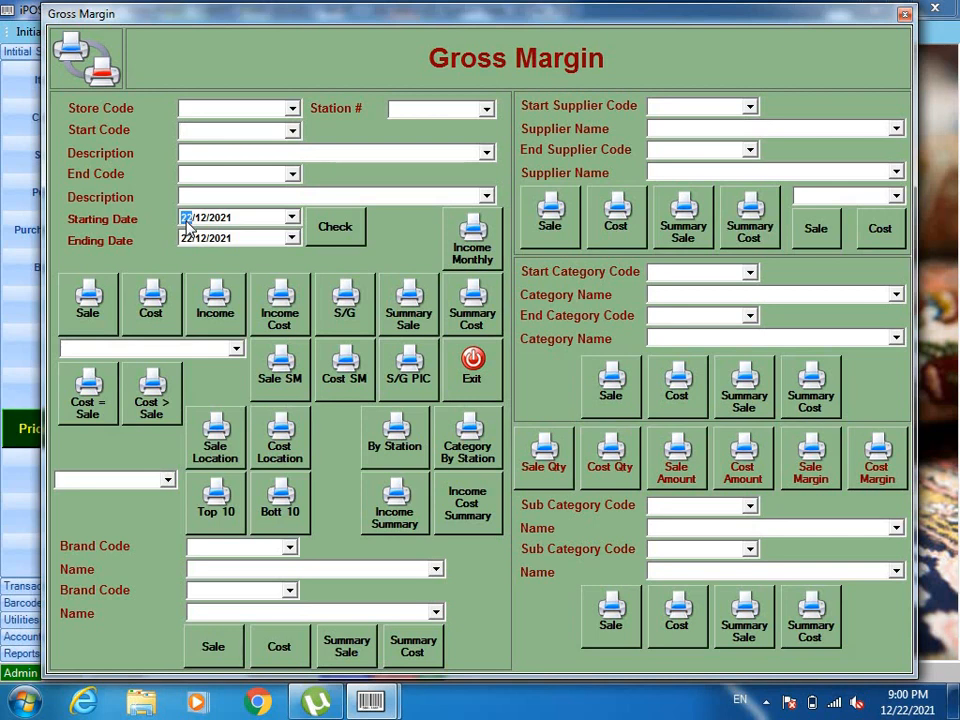
{"action": "type", "text": "01"}
{"action": "left_click", "coordinate": [188, 240]}
{"action": "type", "text": "30"}
{"action": "left_click", "coordinate": [186, 219]}
{"action": "type", "text": "22"}
{"action": "left_click", "coordinate": [187, 240]}
{"action": "type", "text": "22"}
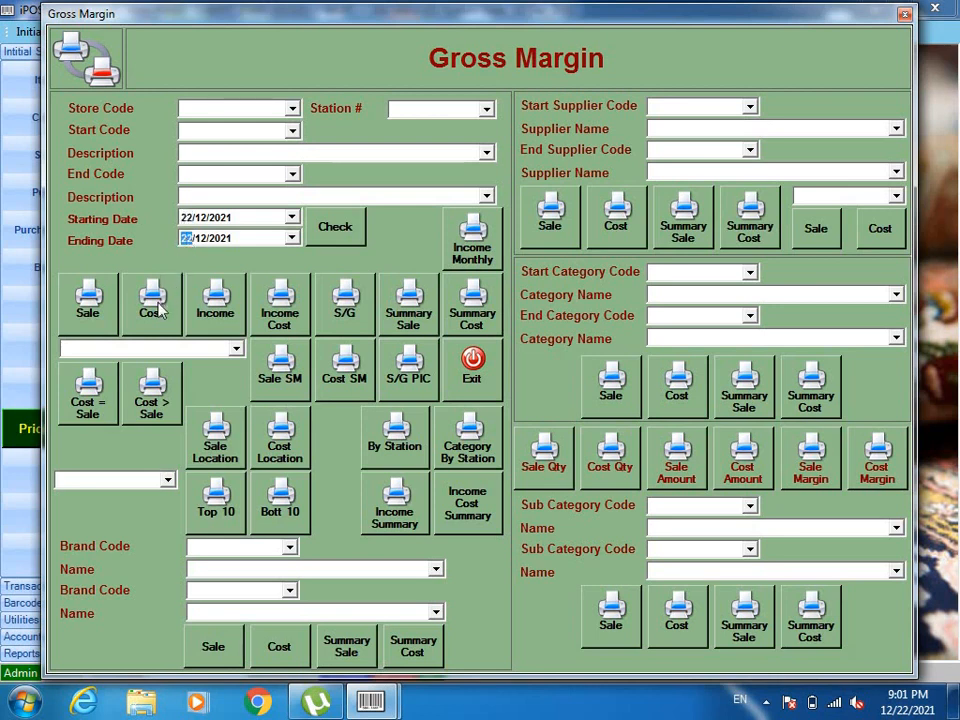
{"action": "left_click", "coordinate": [158, 311]}
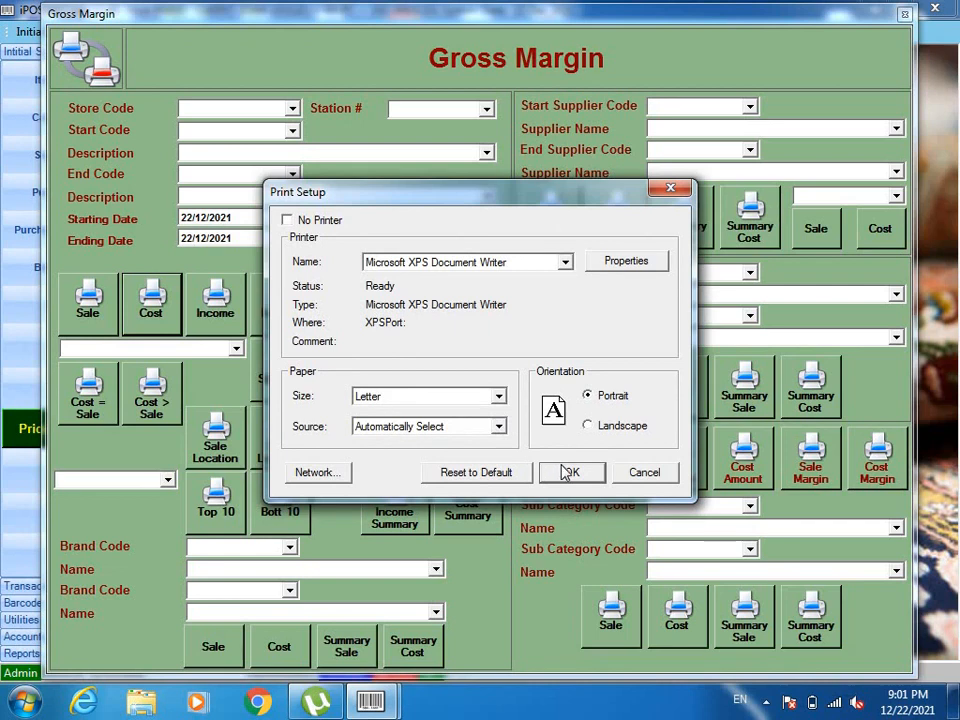
Preview the cost report, noting sales 93,290.50, margin 19,289.50 and 26.07% P/L, then close everything
{"action": "left_click", "coordinate": [567, 471]}
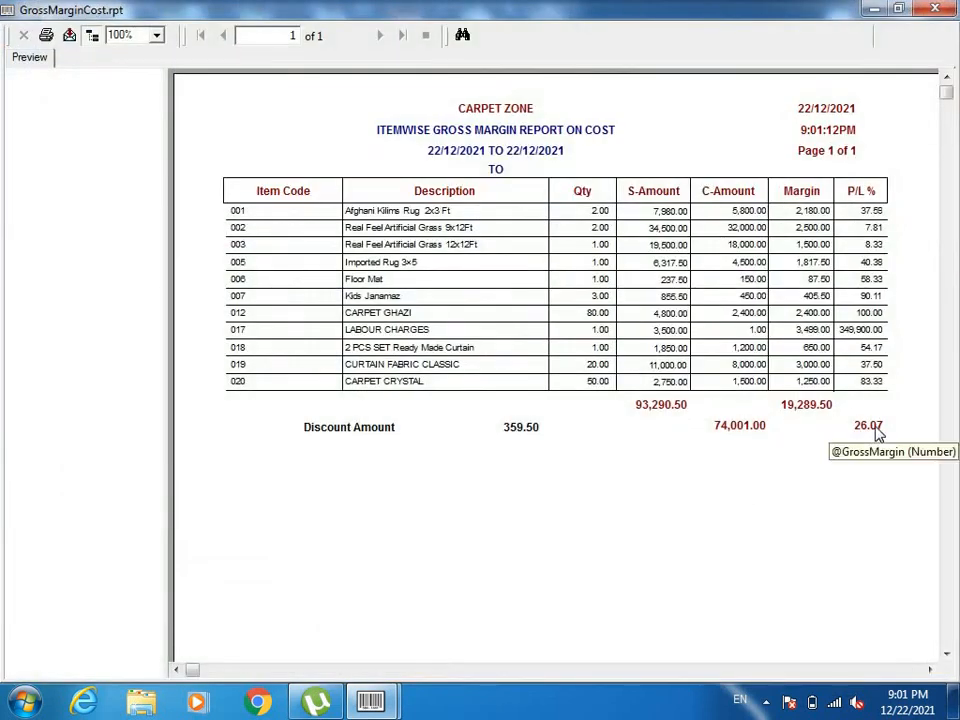
{"action": "left_click", "coordinate": [655, 415]}
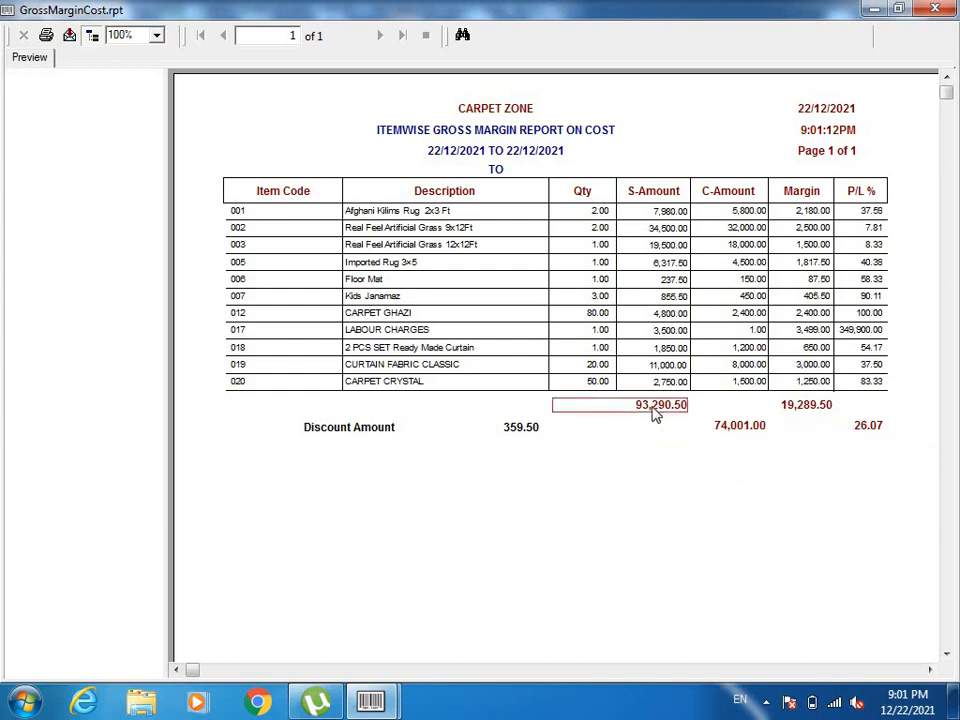
{"action": "left_click", "coordinate": [870, 427]}
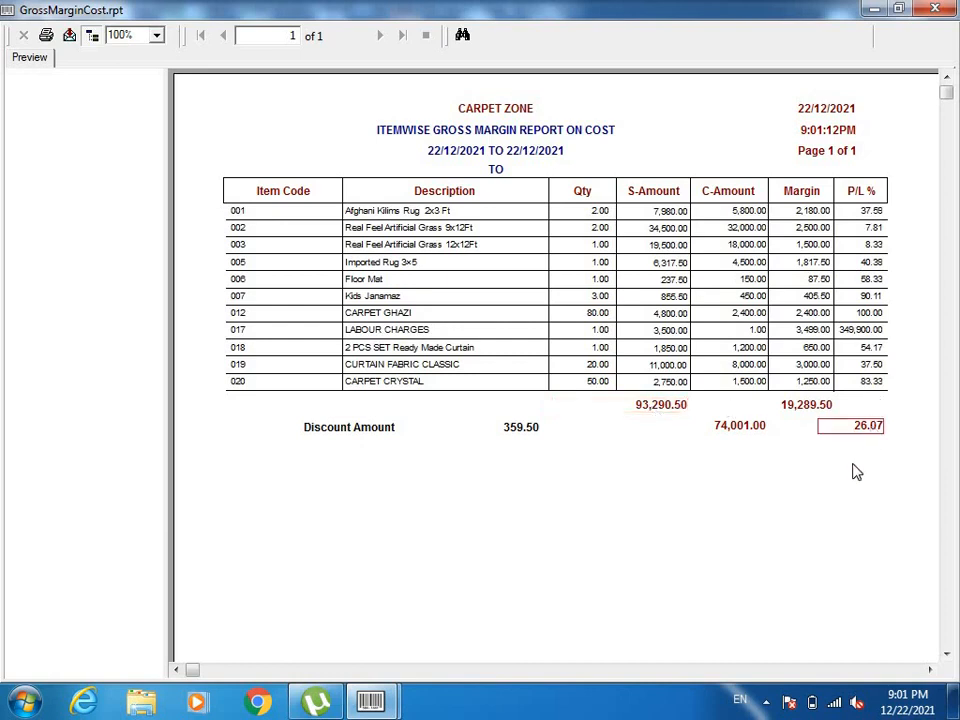
{"action": "left_click", "coordinate": [813, 410]}
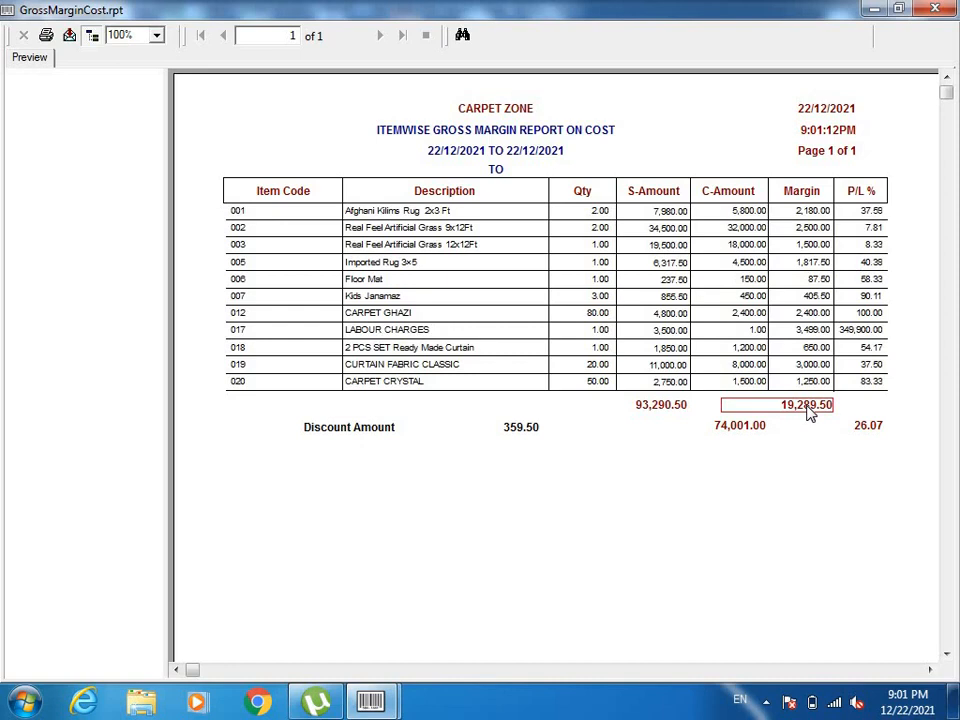
{"action": "left_click", "coordinate": [877, 428]}
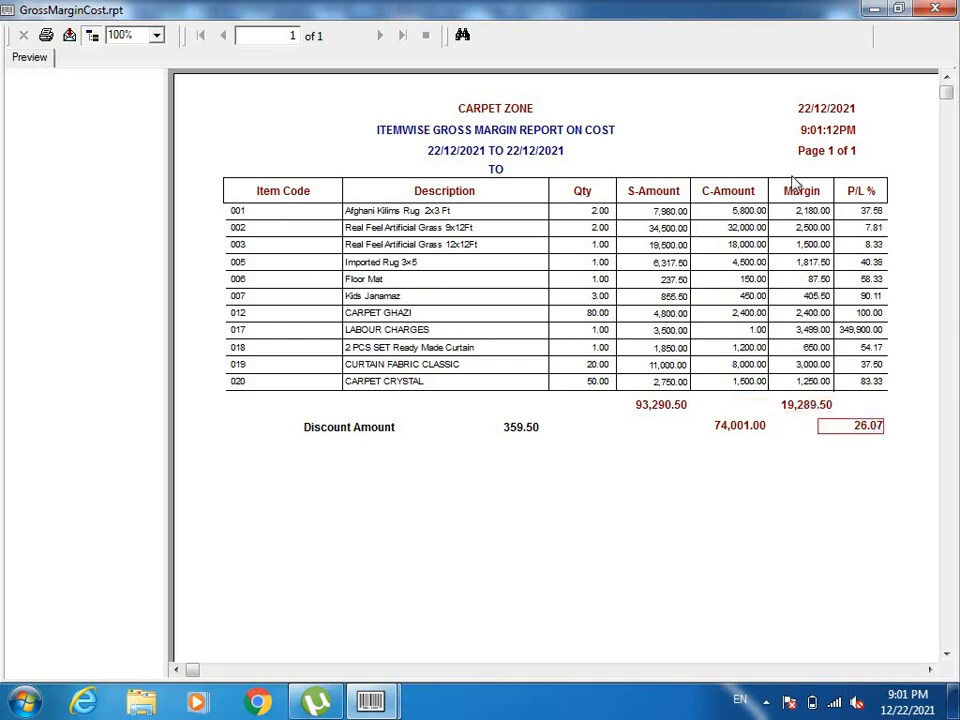
{"action": "left_click", "coordinate": [946, 6]}
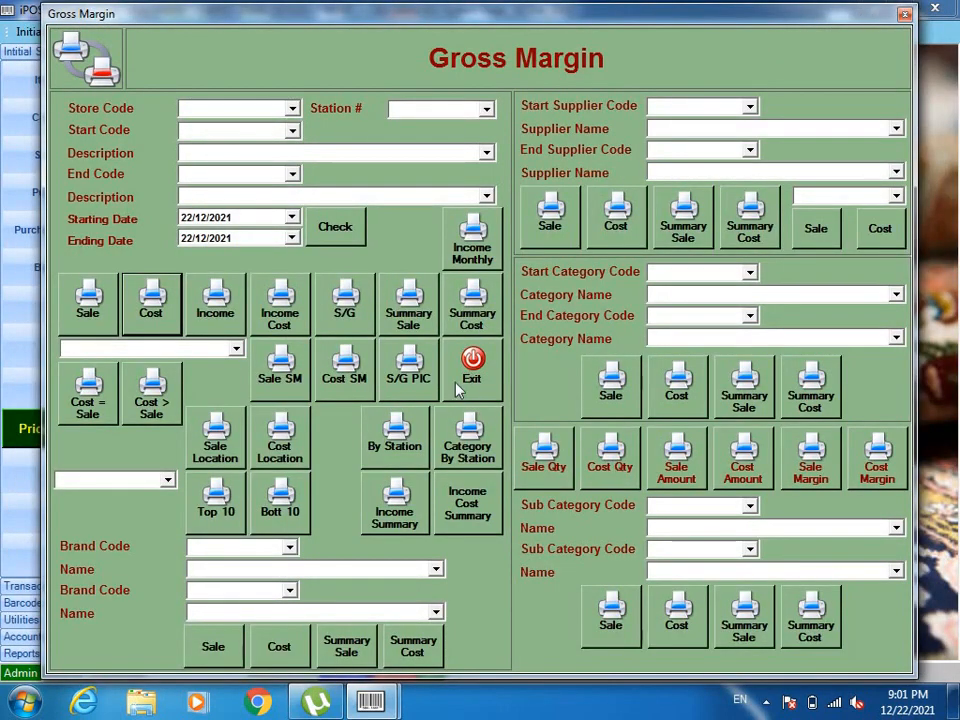
{"action": "left_click", "coordinate": [465, 378]}
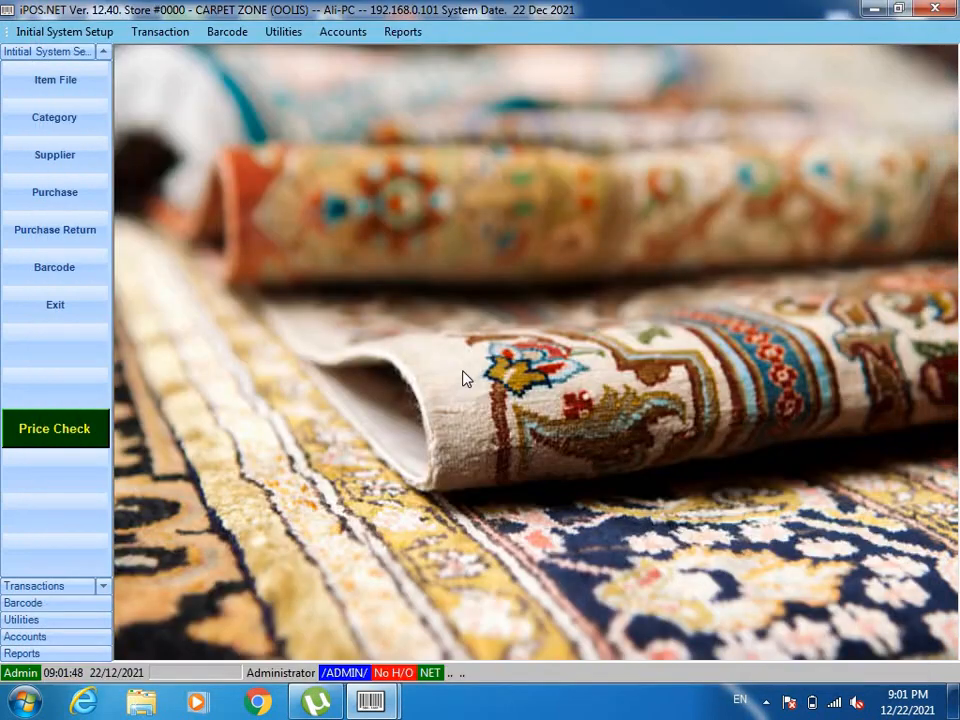